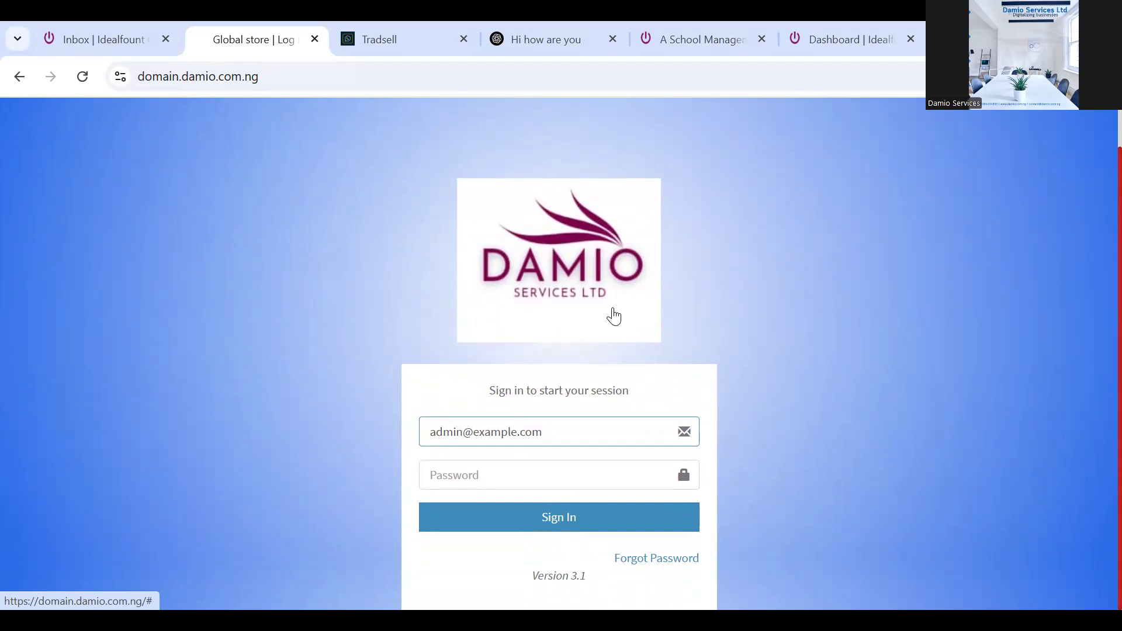
Submit the admin password to sign in, then reload and resend the form, reaching a not-allowed error
left_click(529, 472)
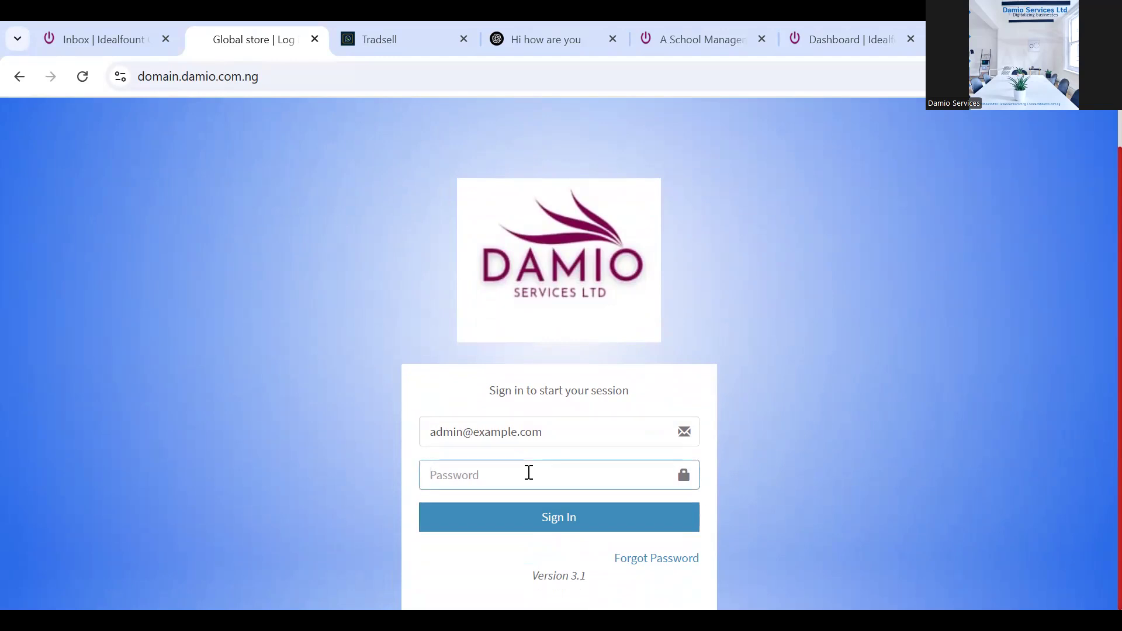
type("•")
left_click(551, 520)
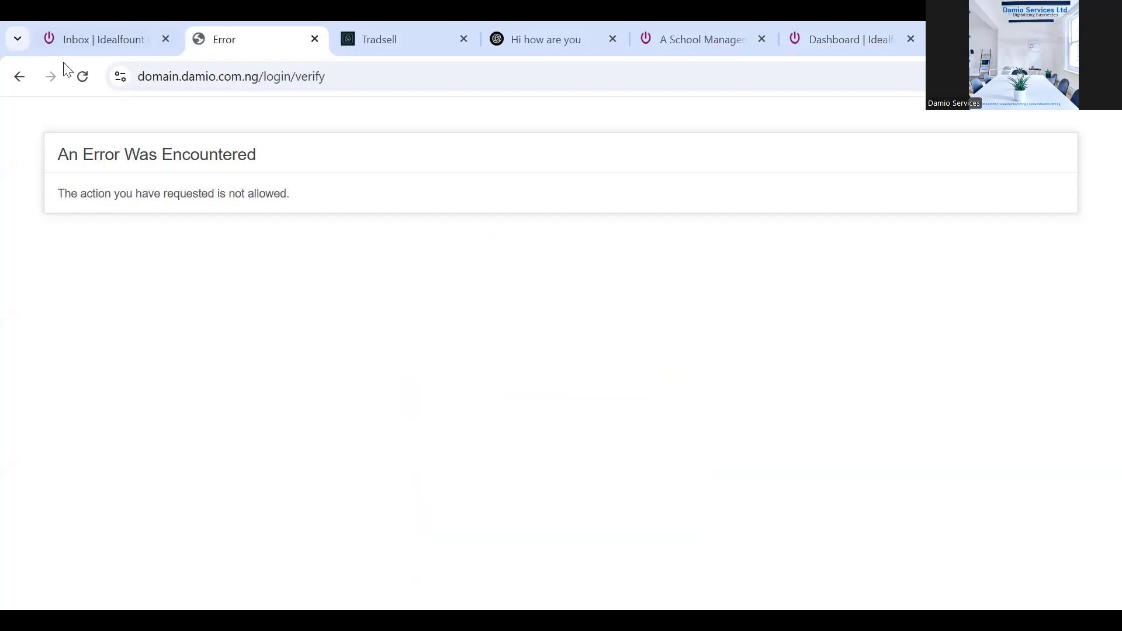
left_click(83, 78)
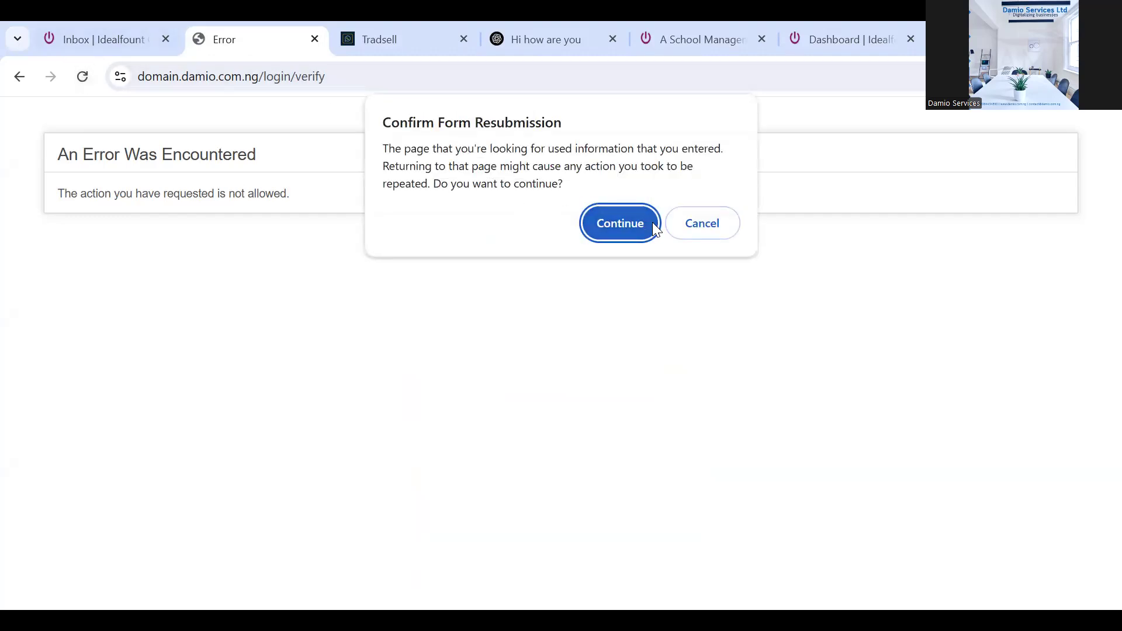
left_click(632, 226)
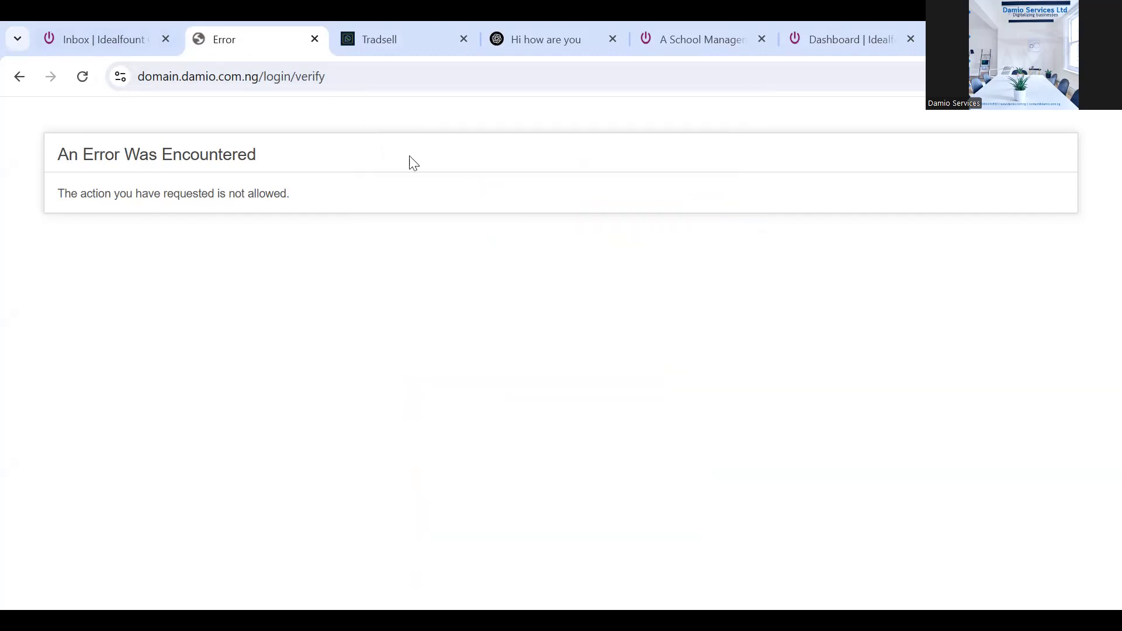
Trim the address back to domain.damio.com.ng to load the sign-in page
left_click(263, 75)
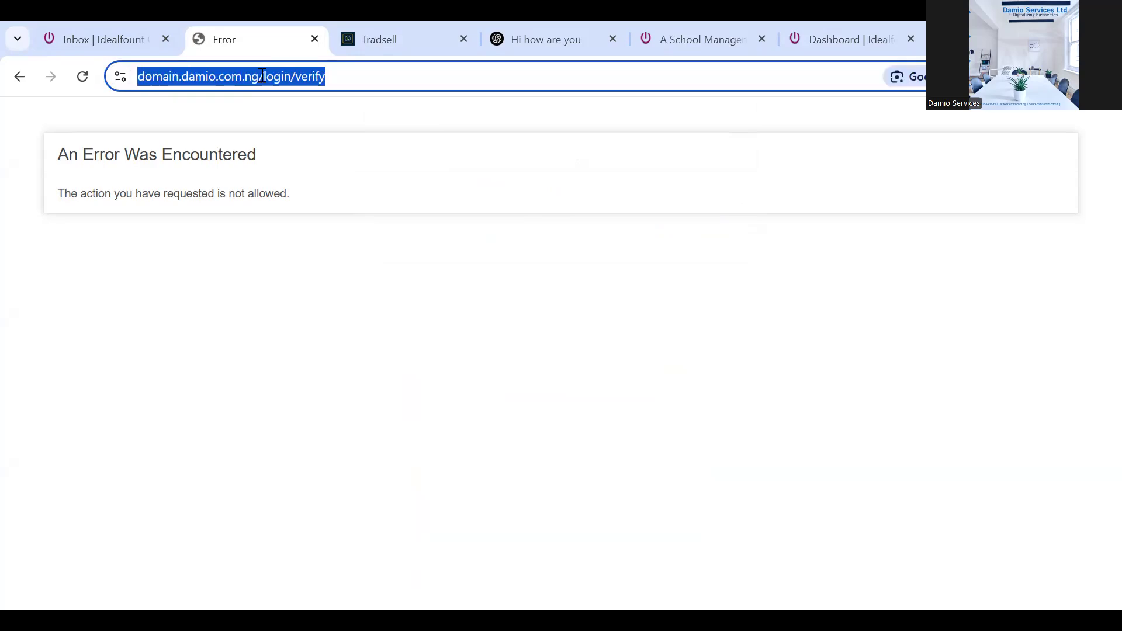
left_click(262, 75)
key("Delete")
key("Delete")
key("Delete")
key("Delete")
key("Delete")
key("Delete")
key("Delete")
key("Delete")
key("Delete")
key("Delete")
key("Delete")
key("Delete")
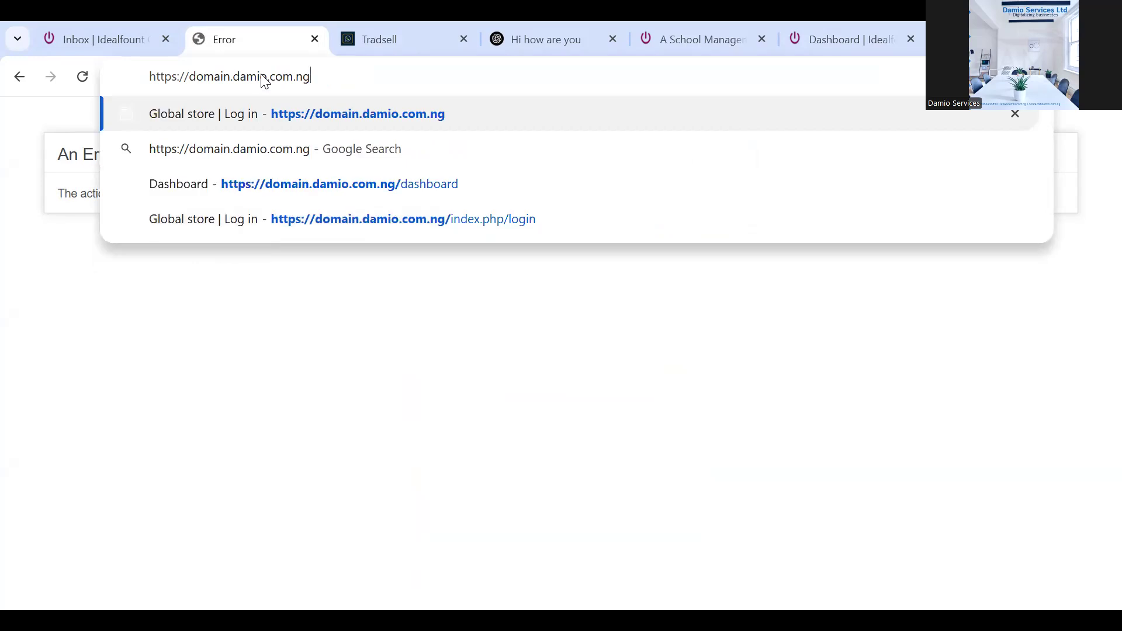
key("Return")
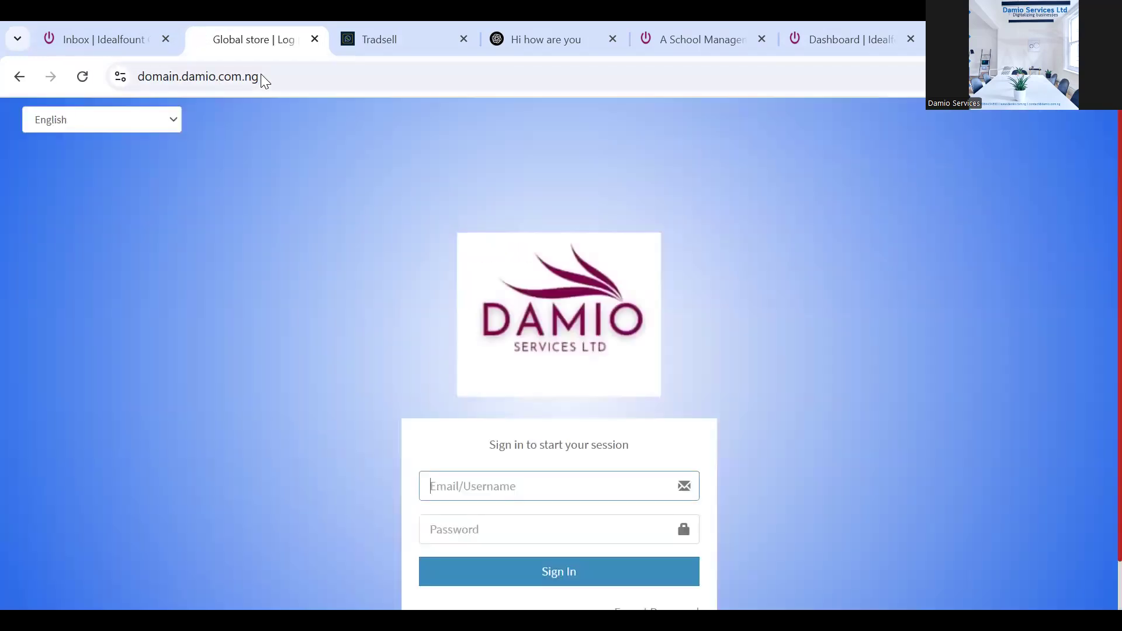
Sign in with the saved admin email and the account password to reach the dashboard
left_click(510, 479)
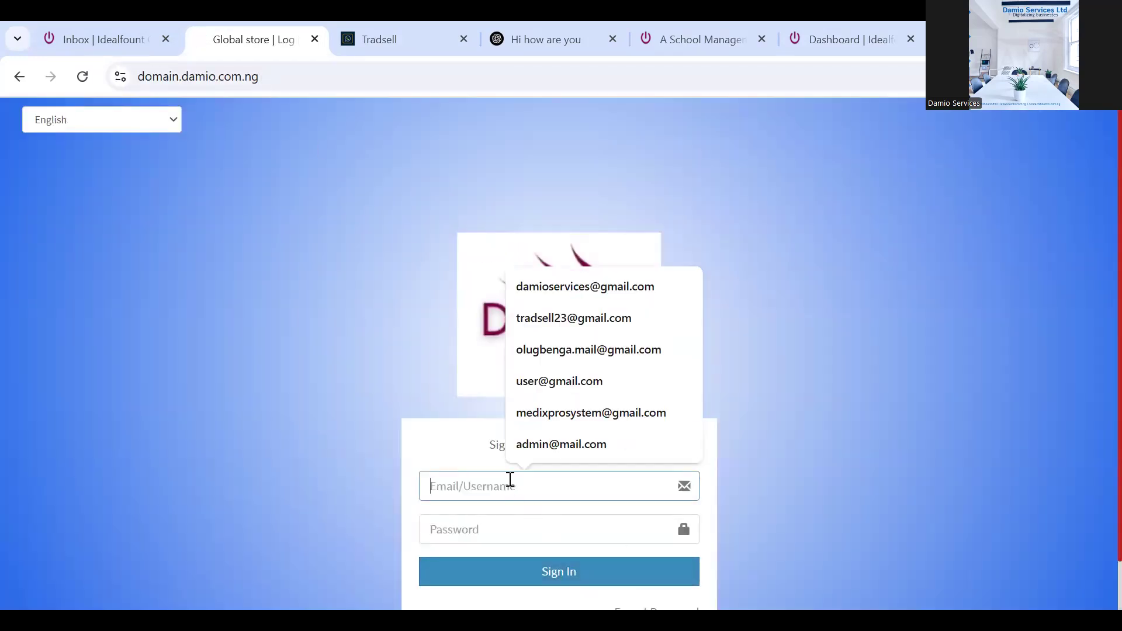
type("ad")
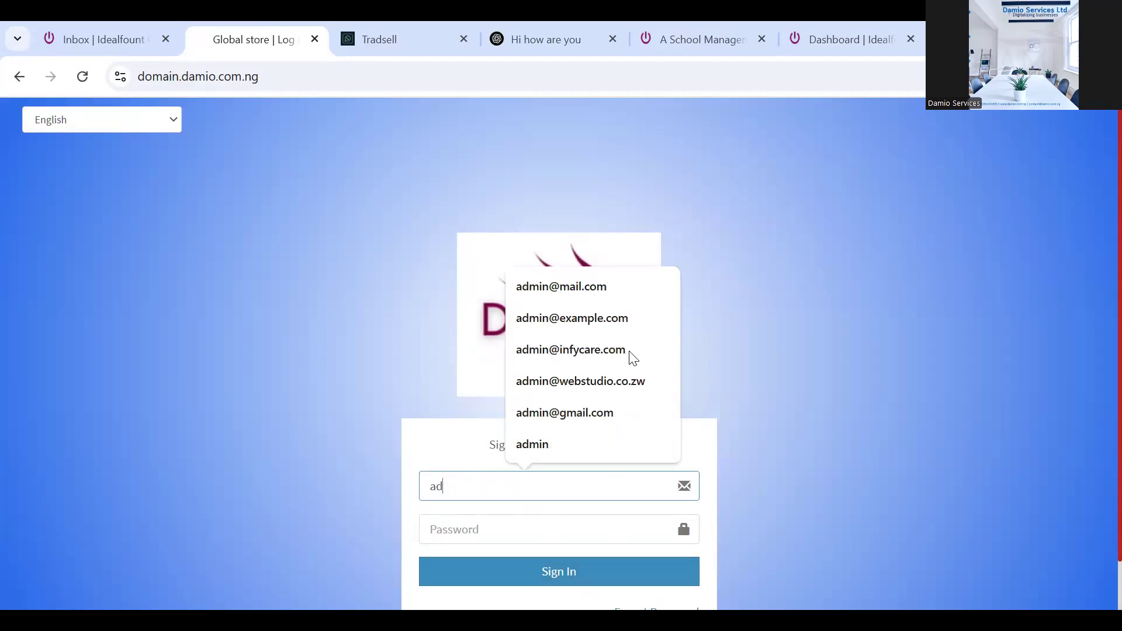
left_click(568, 322)
left_click(546, 534)
type("1")
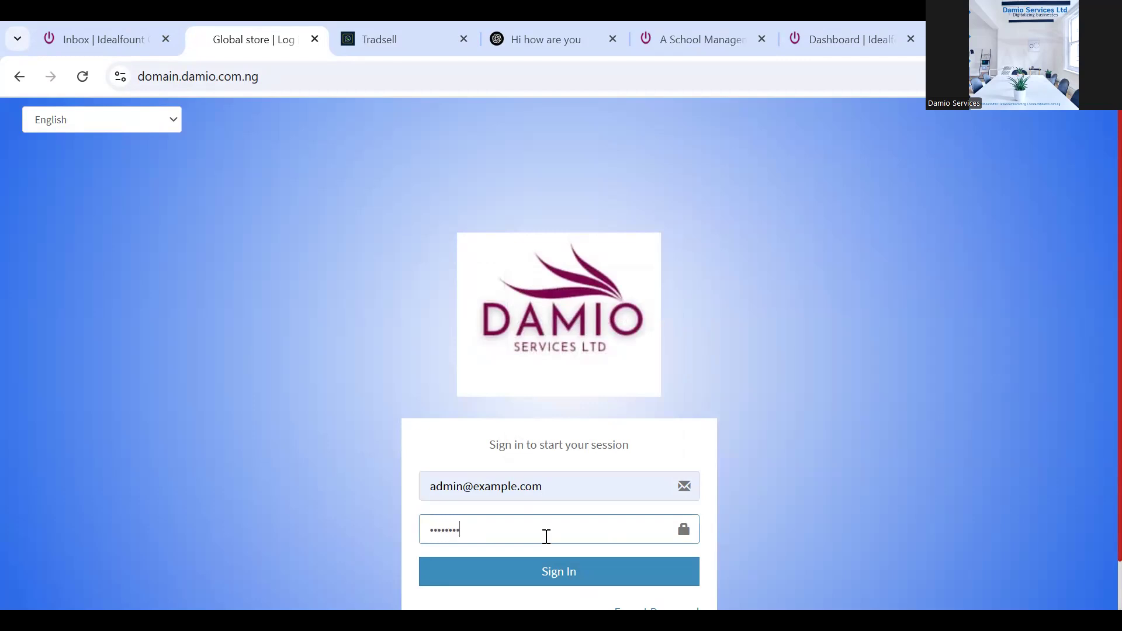
left_click(555, 575)
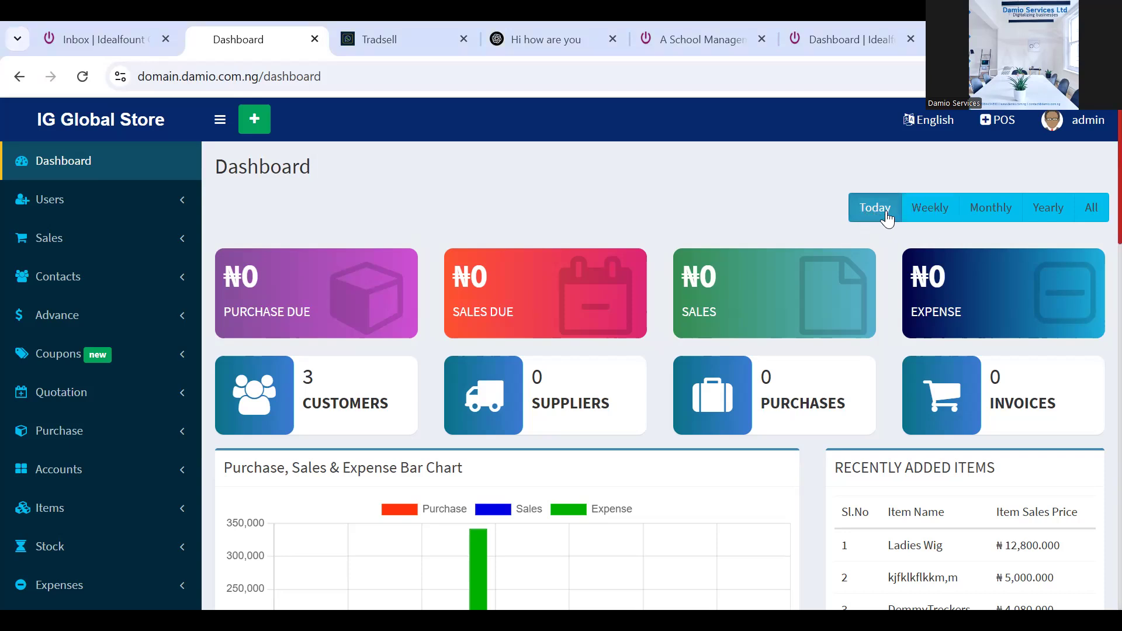
Cycle the dashboard through Weekly, Monthly, Yearly and All figures, ending on Yearly (₦152.66K sales)
left_click(935, 217)
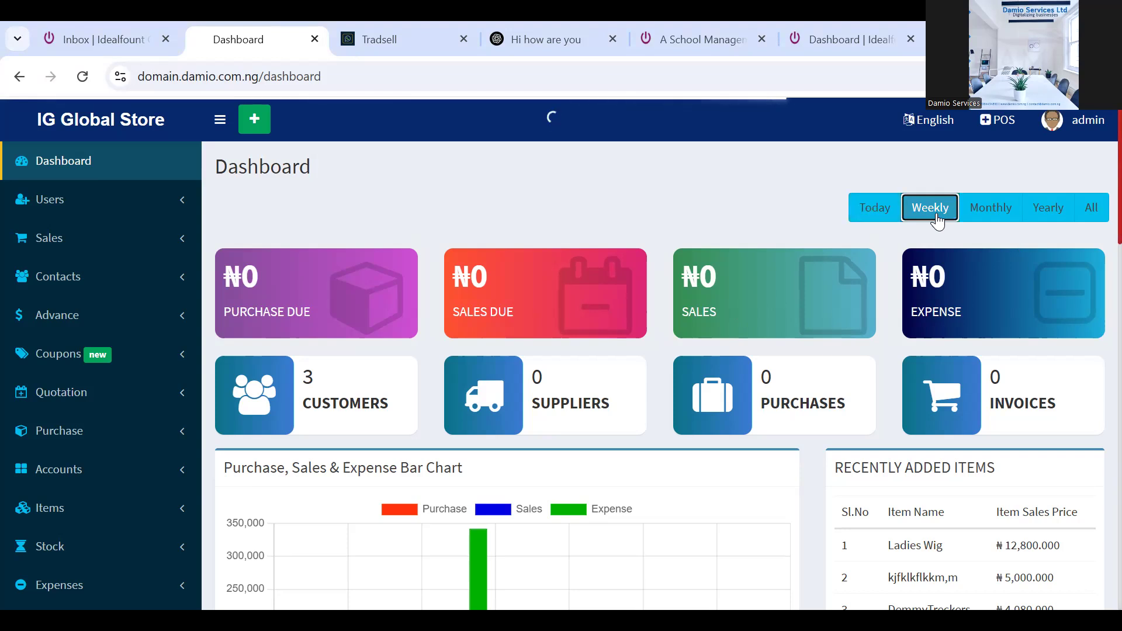
left_click(987, 210)
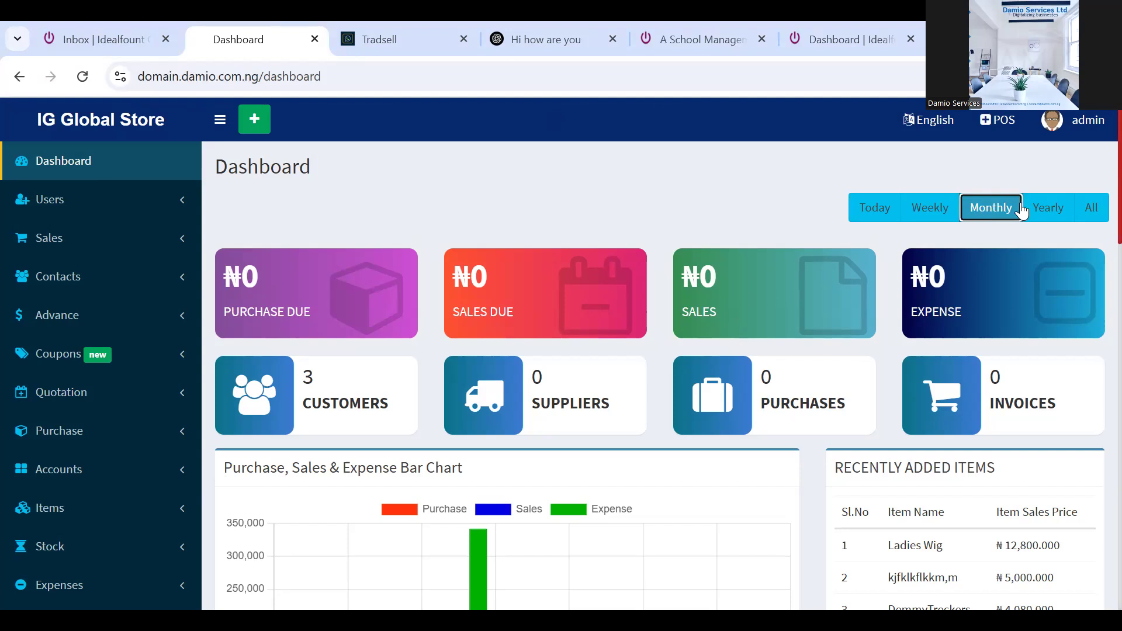
left_click(1048, 210)
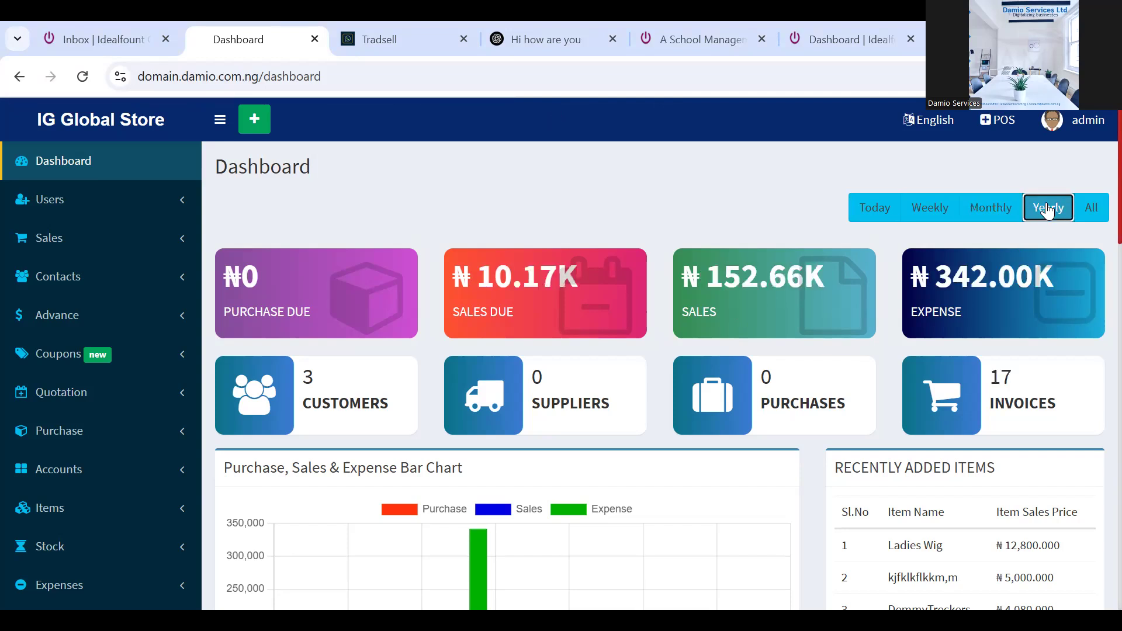
left_click(1092, 214)
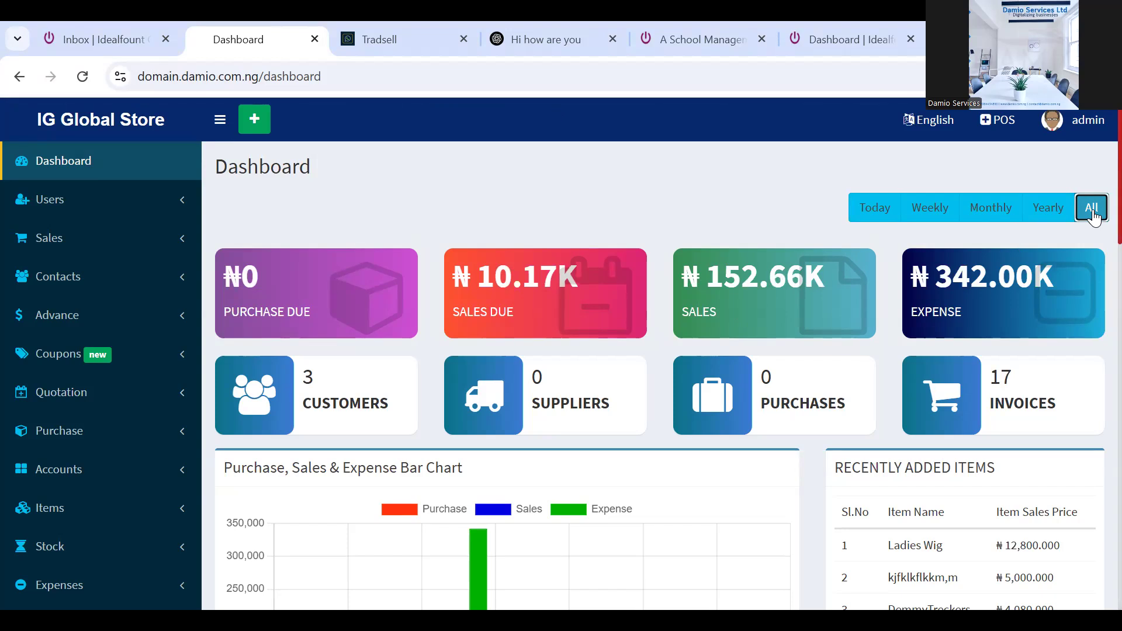
left_click(1045, 212)
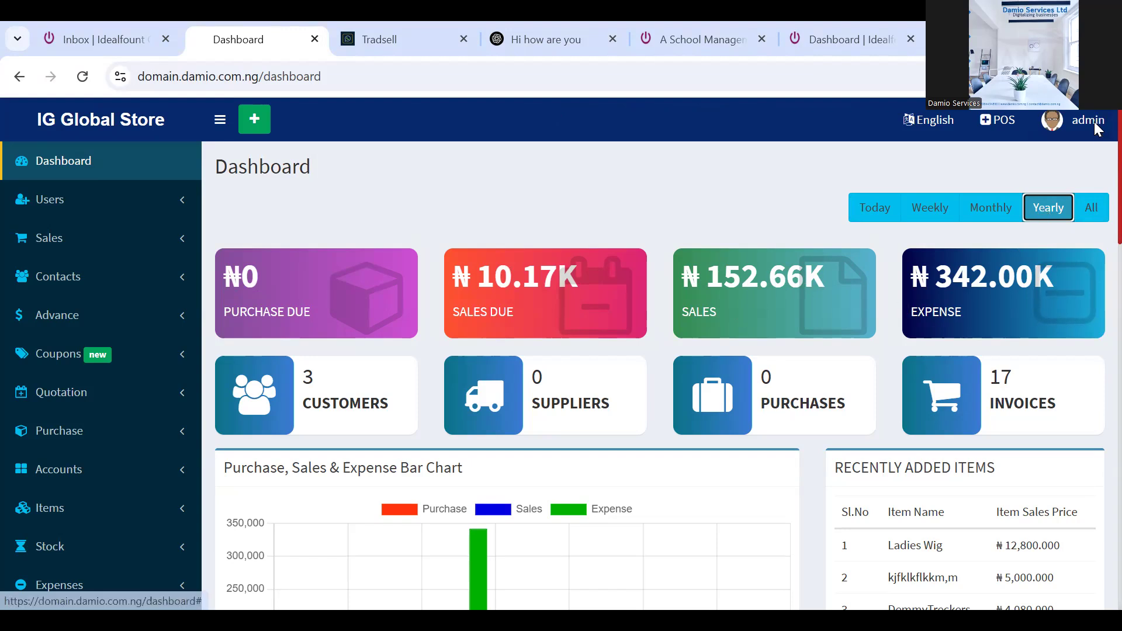
scroll(1096, 175, "down", 4)
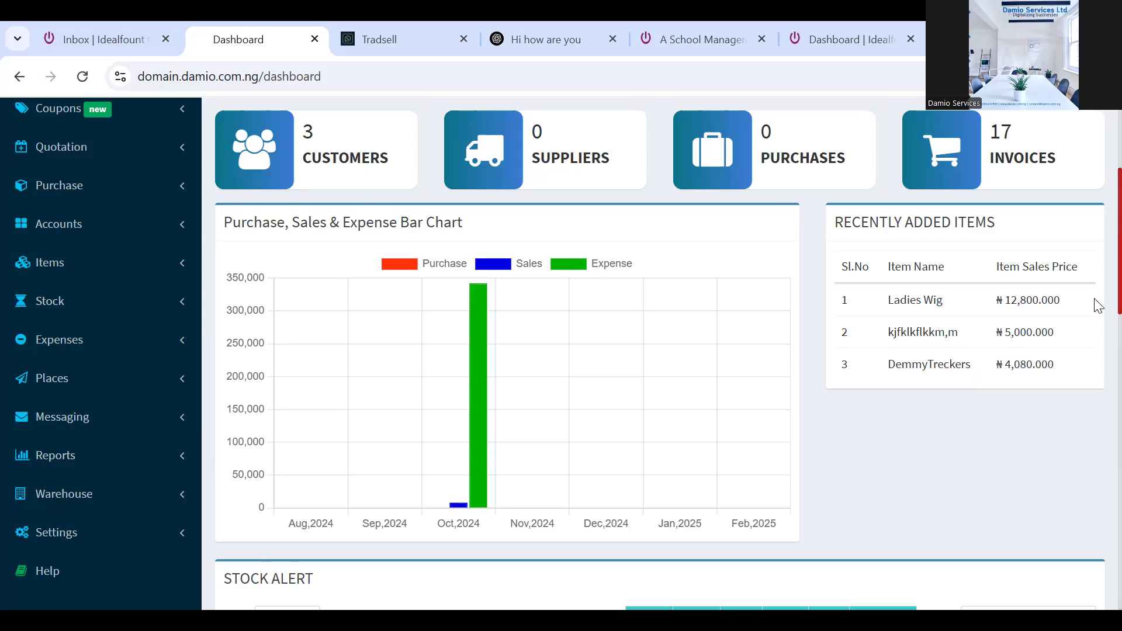
scroll(1097, 283, "down", 6)
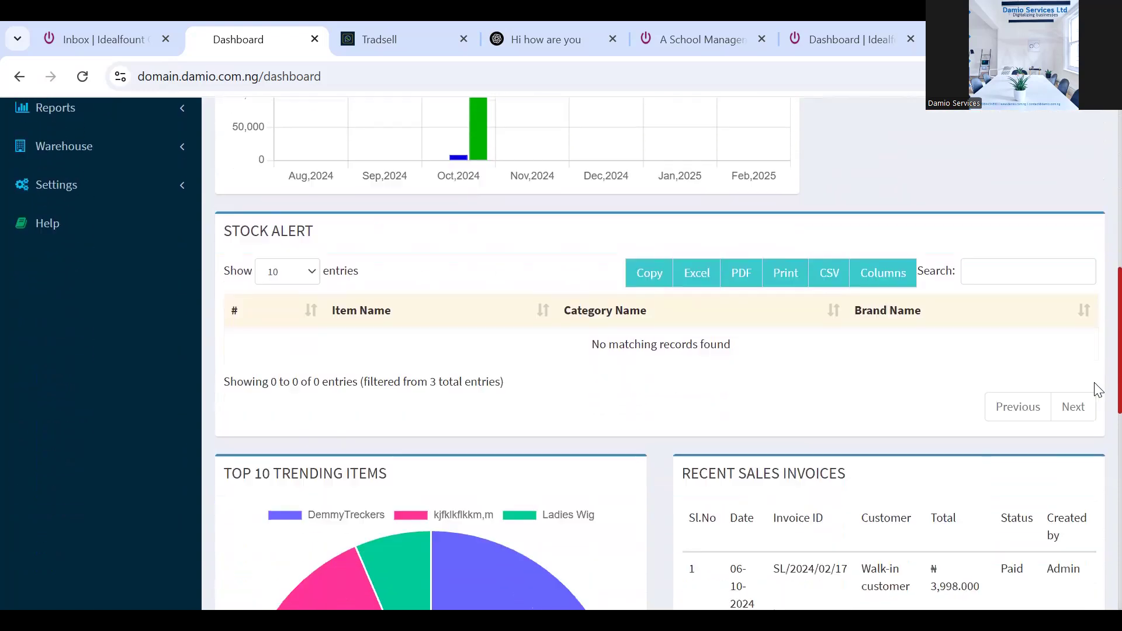
scroll(1097, 391, "down", 4)
scroll(1098, 424, "down", 3)
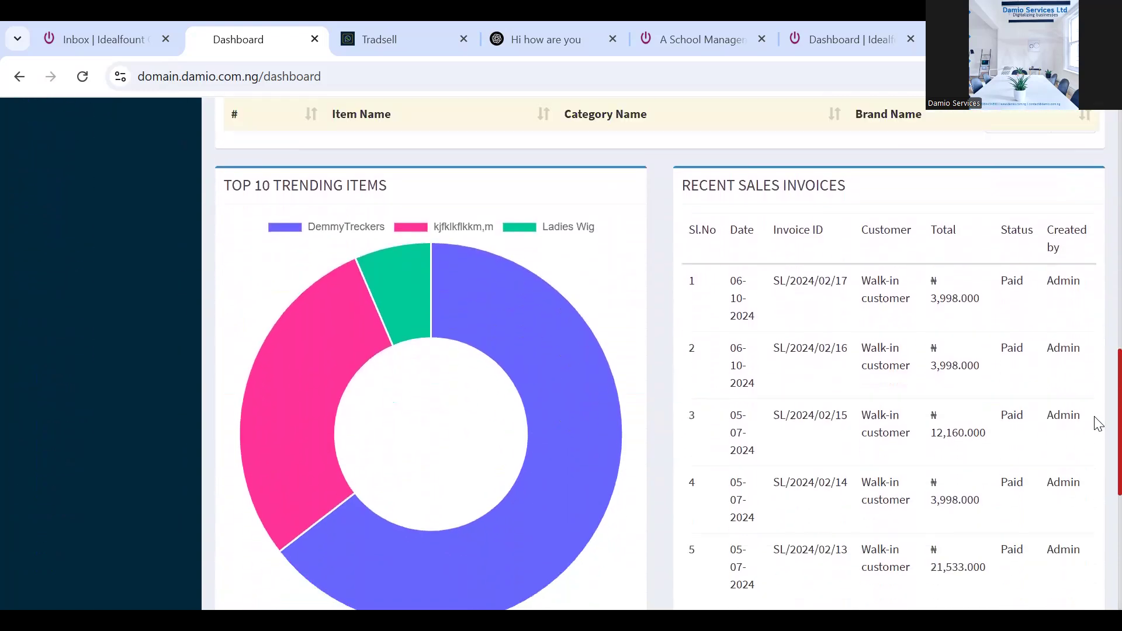
left_click_drag(1094, 487, 1089, 454)
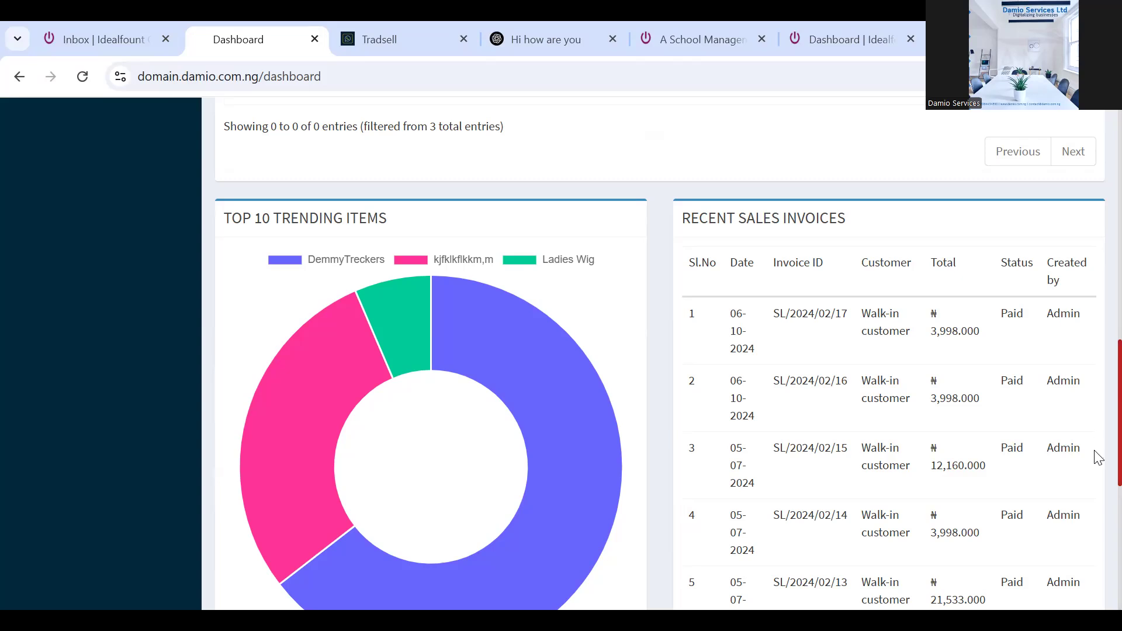
scroll(1096, 468, "down", 2)
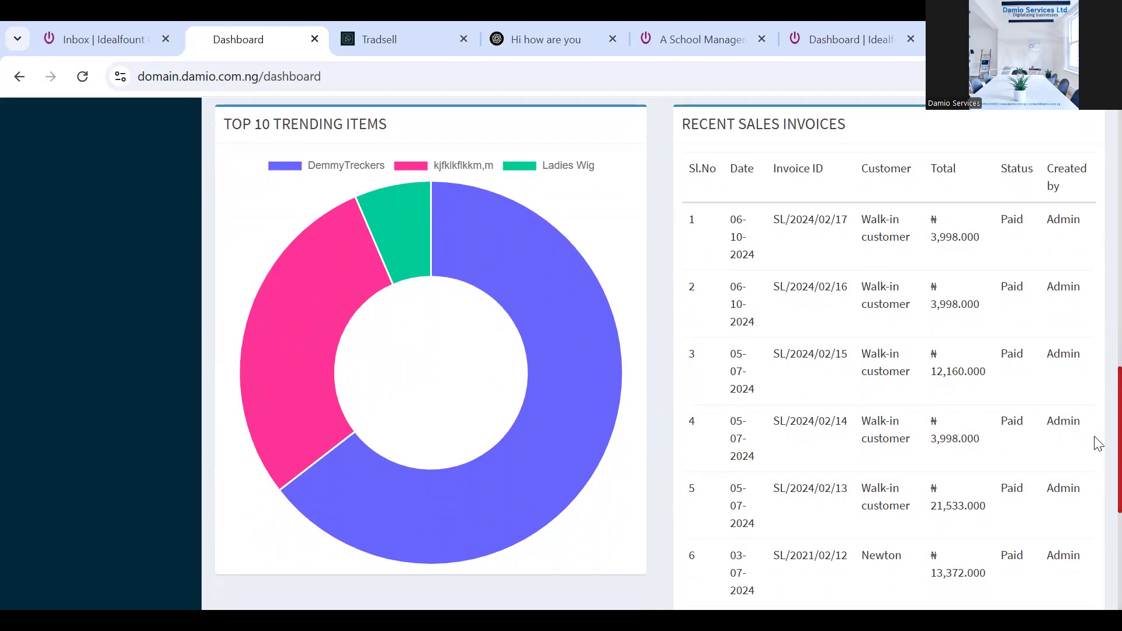
scroll(1098, 444, "down", 6)
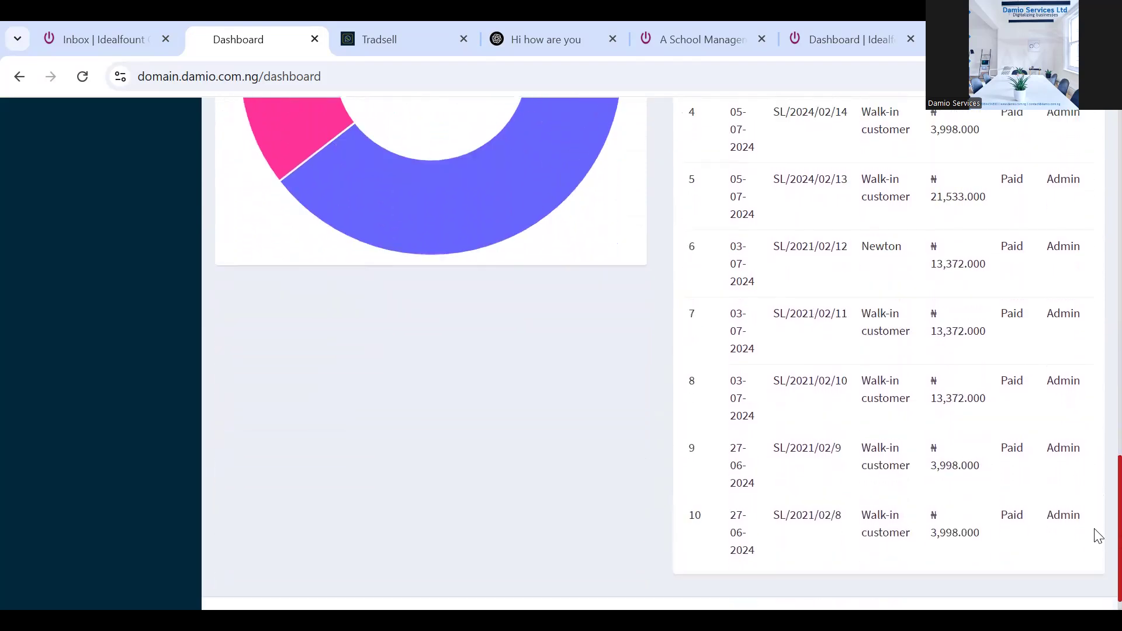
scroll(1097, 522, "up", 15)
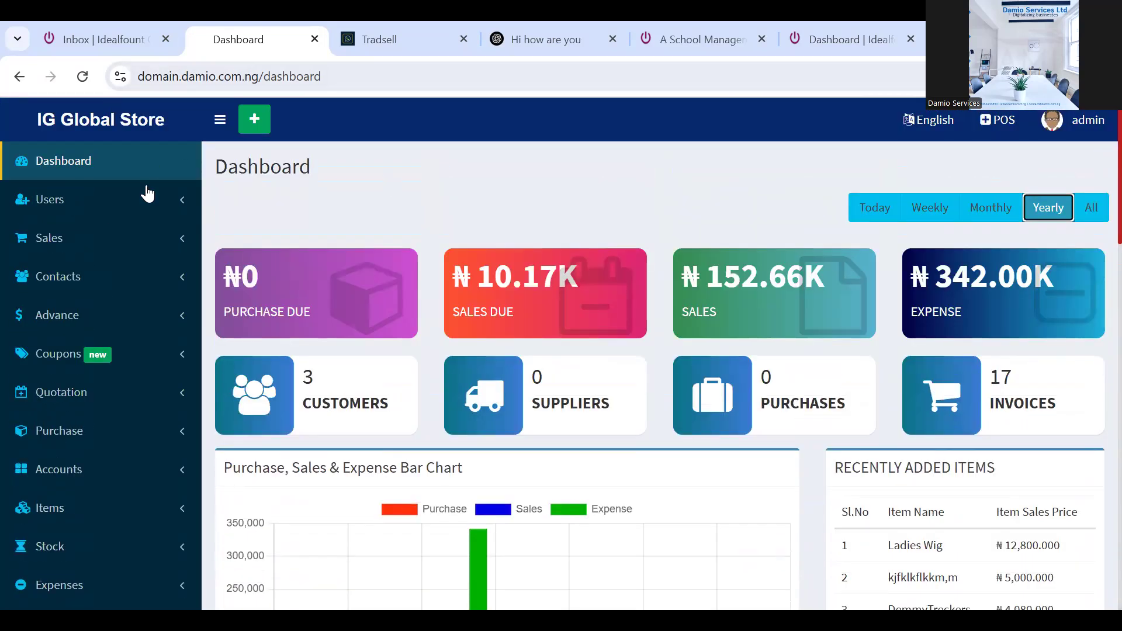
Expand Users in the sidebar, browse the Users list, then open the Roles List showing Manager and Cashier
left_click(168, 209)
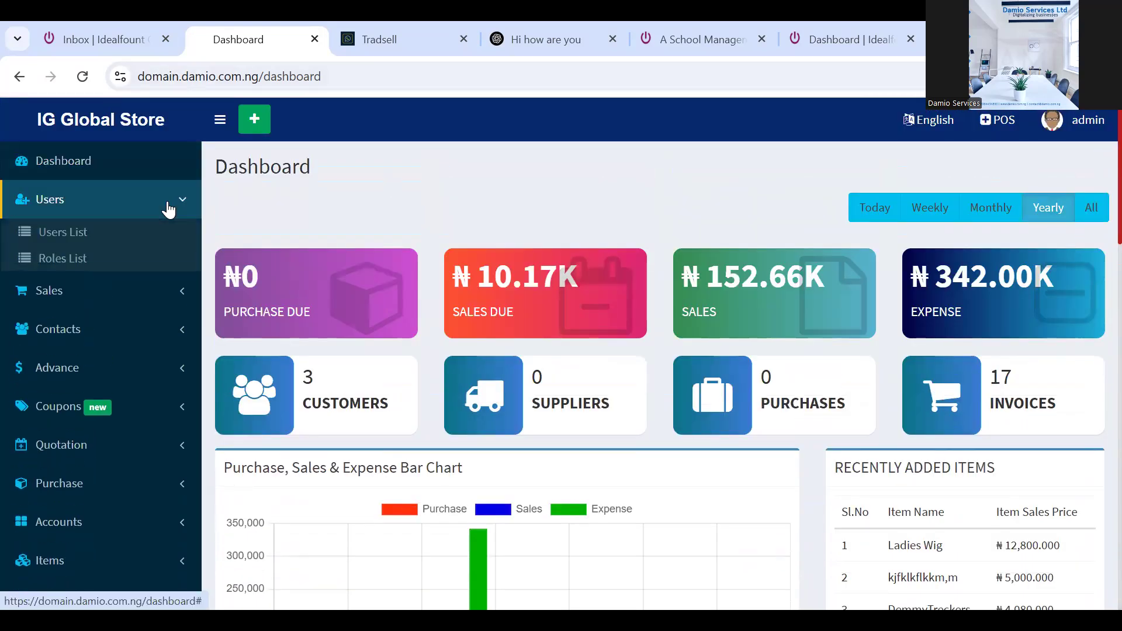
left_click(67, 239)
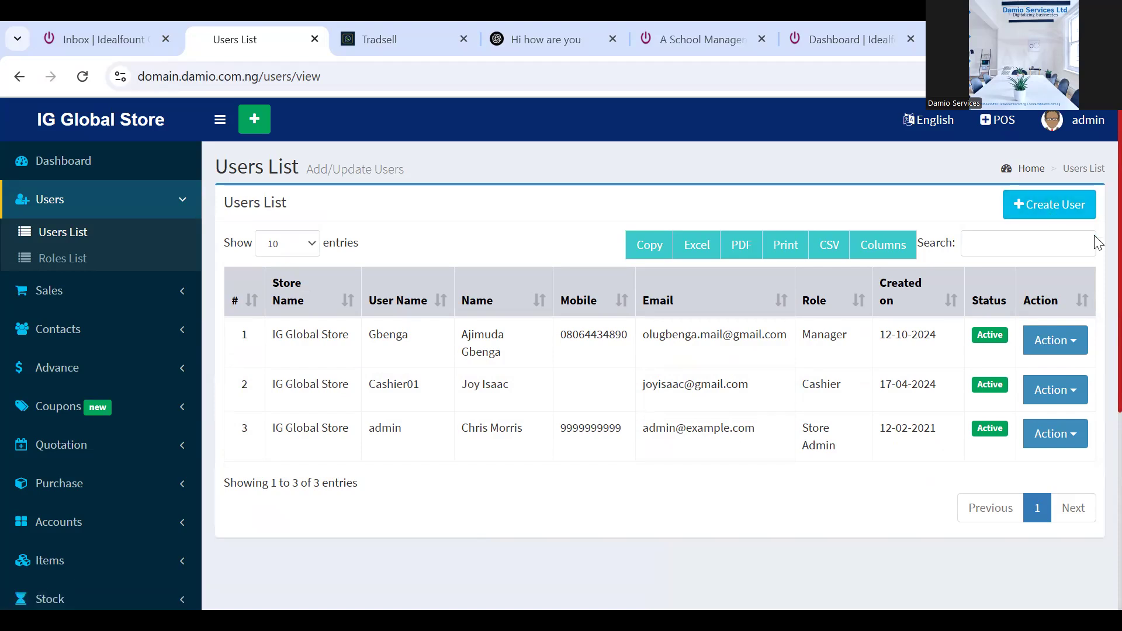
scroll(1098, 243, "down", 3)
scroll(1094, 211, "up", 3)
scroll(1097, 263, "down", 1)
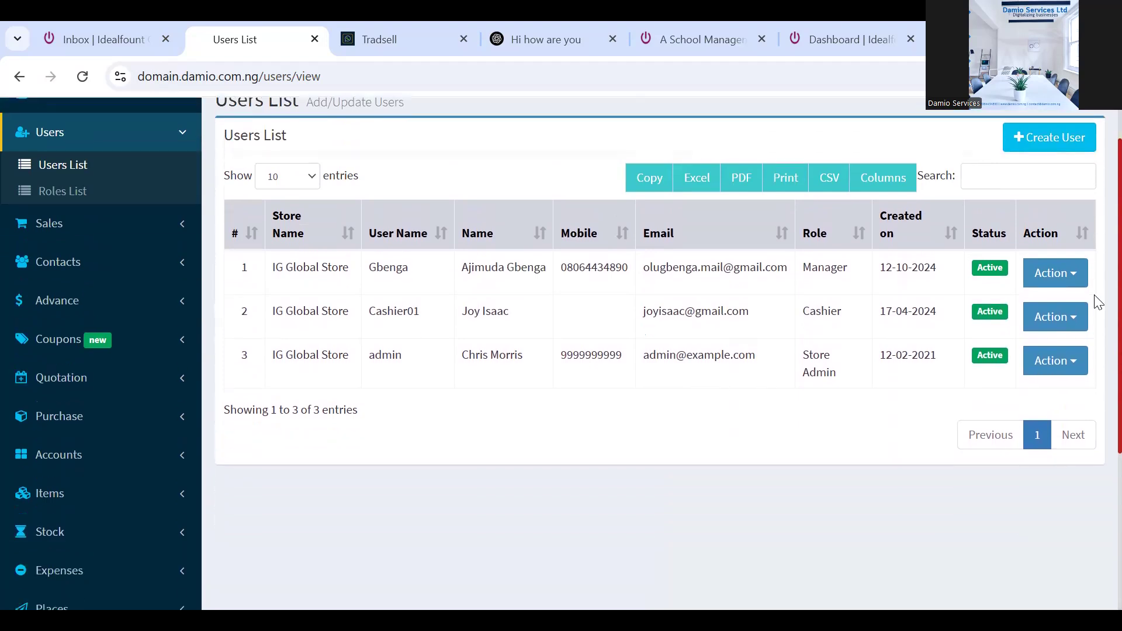
scroll(1097, 309, "down", 1)
scroll(1095, 292, "up", 2)
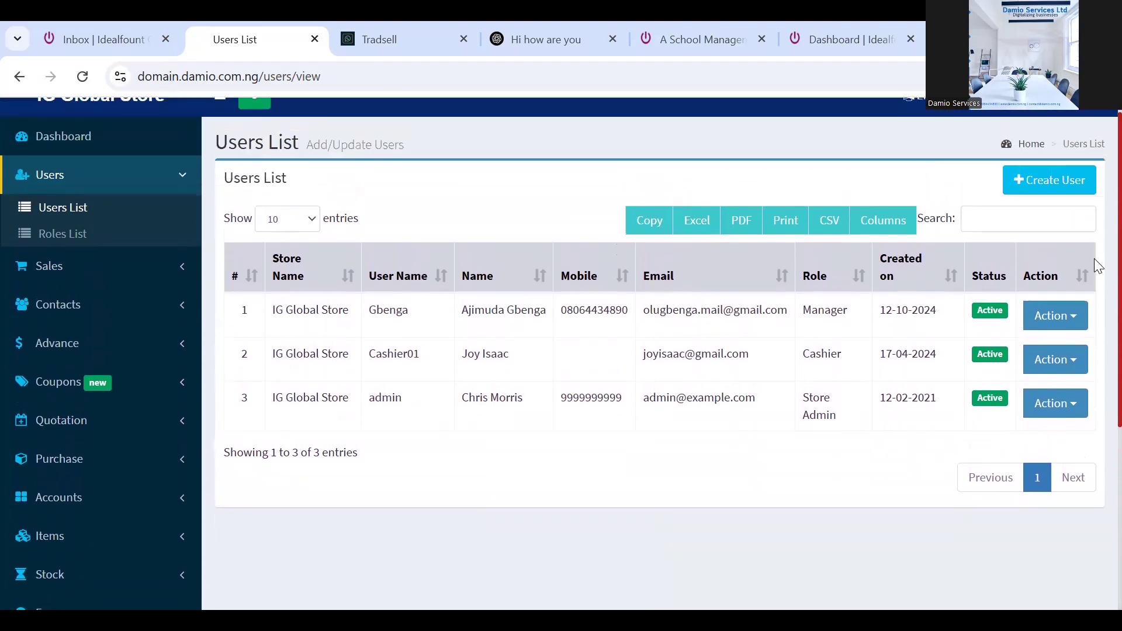
left_click(68, 233)
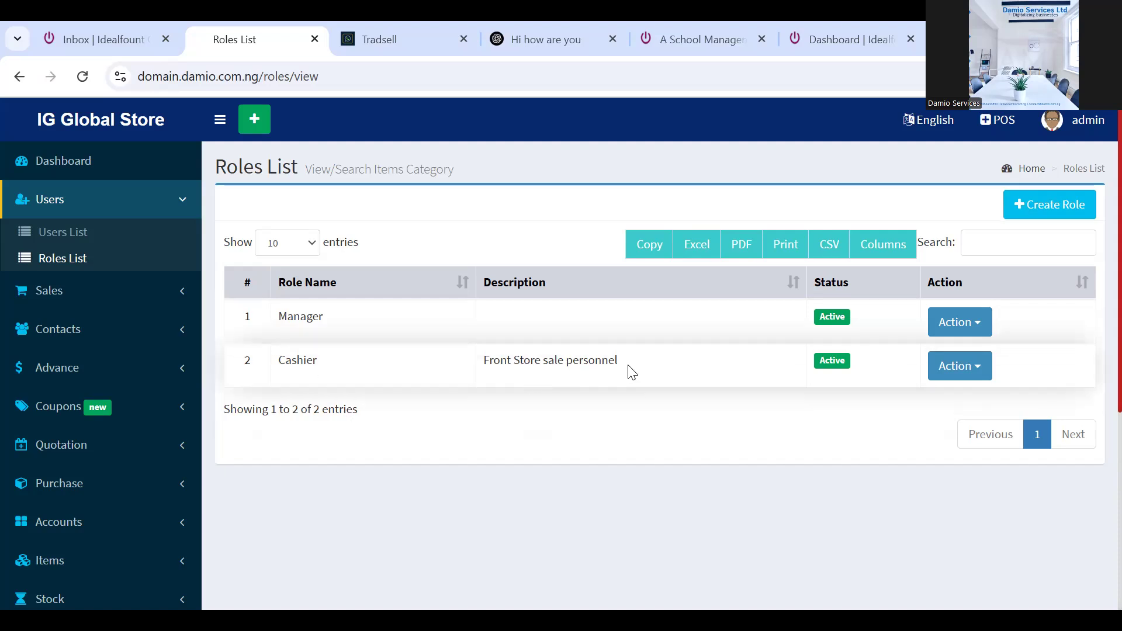
Start a new role and enter the Store Personnel role name
left_click(1054, 208)
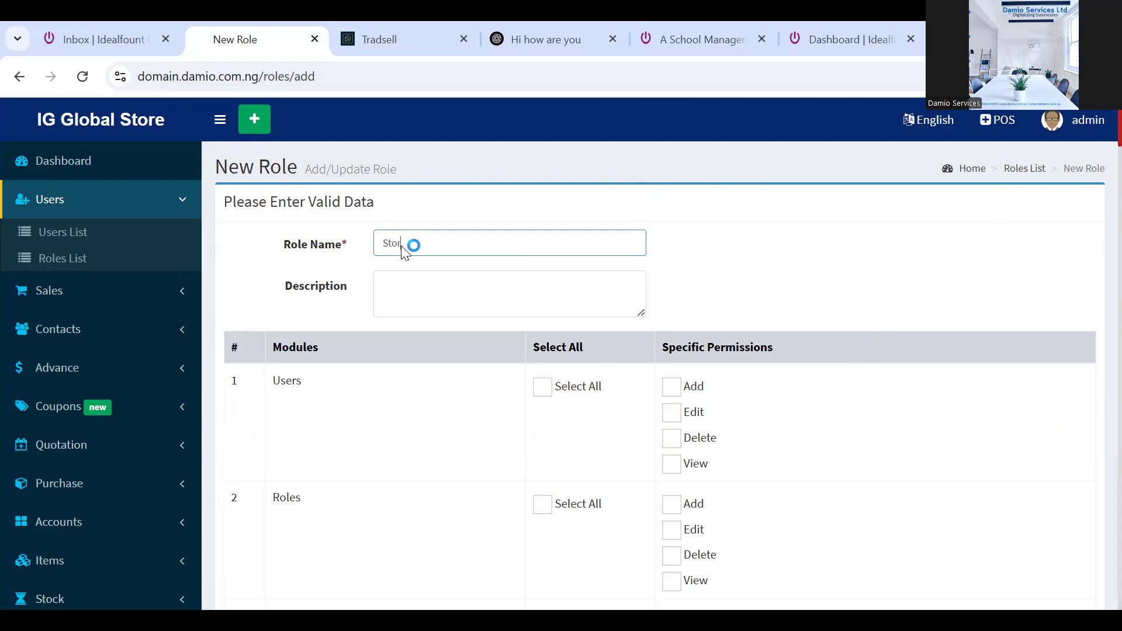
type("an")
type("sonnel")
left_click(401, 290)
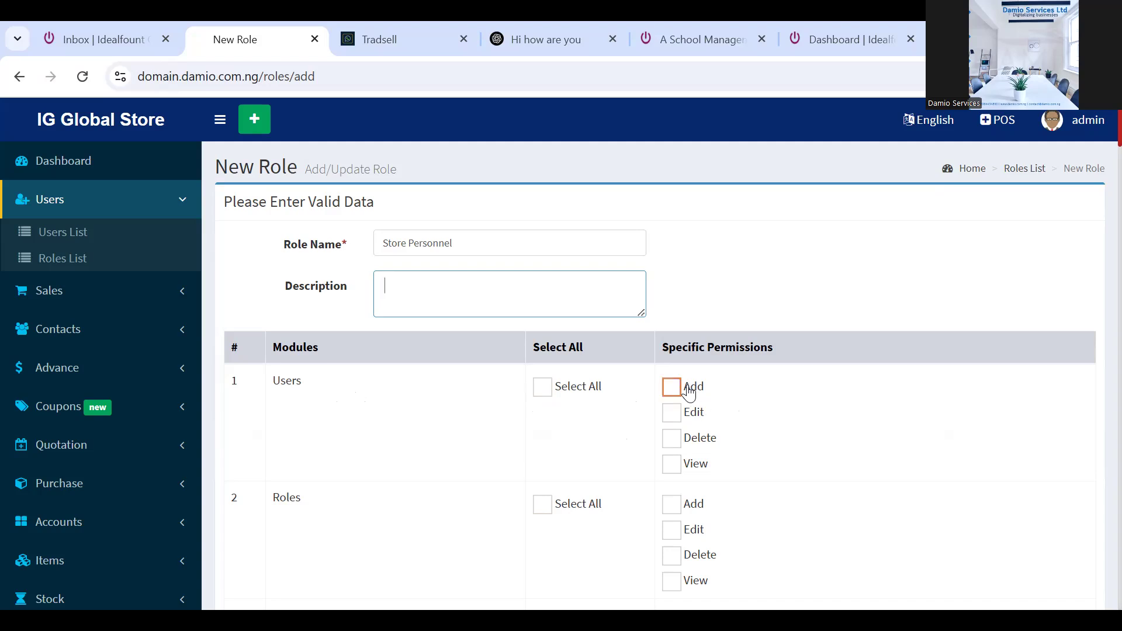
Grant View on Users and Roles, plus Add and View on Units
left_click(672, 465)
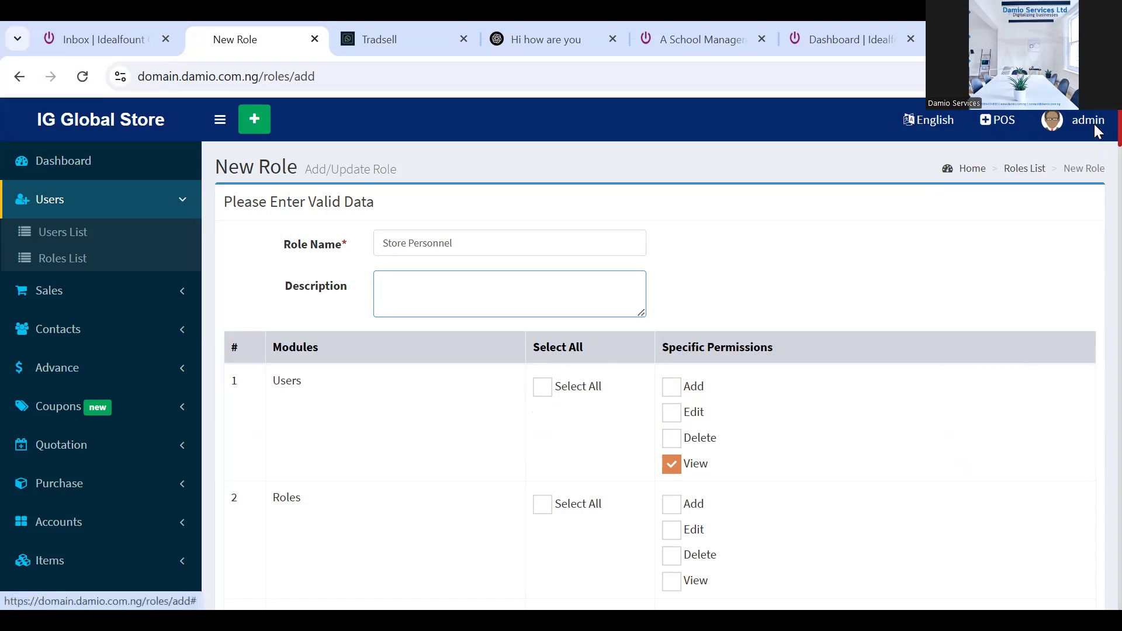
scroll(1095, 140, "down", 4)
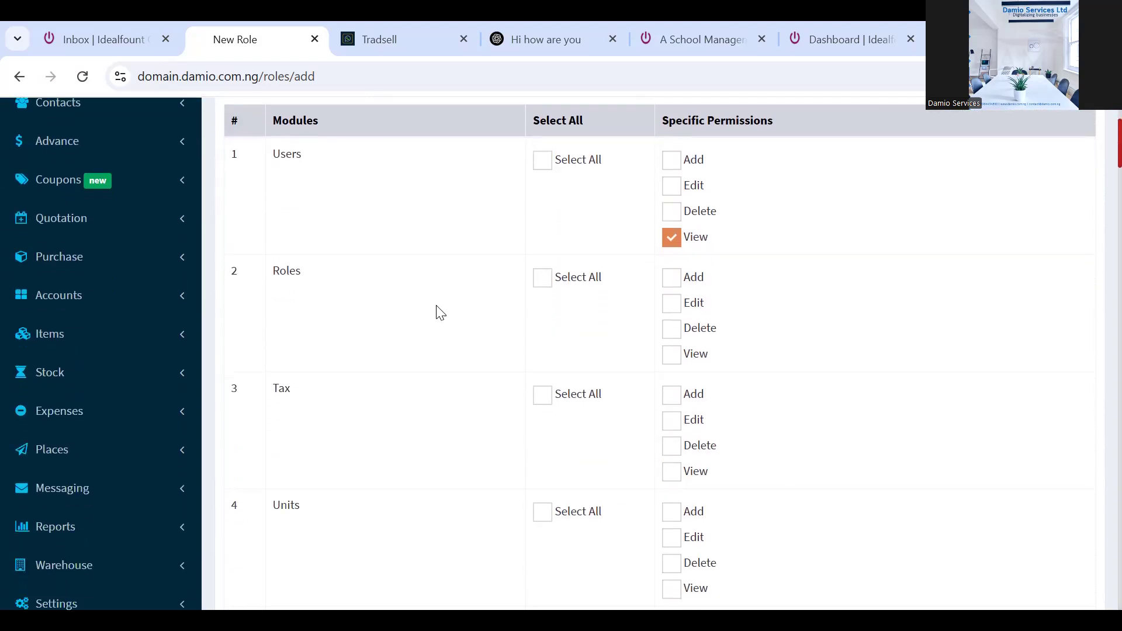
left_click(673, 357)
scroll(1098, 169, "down", 3)
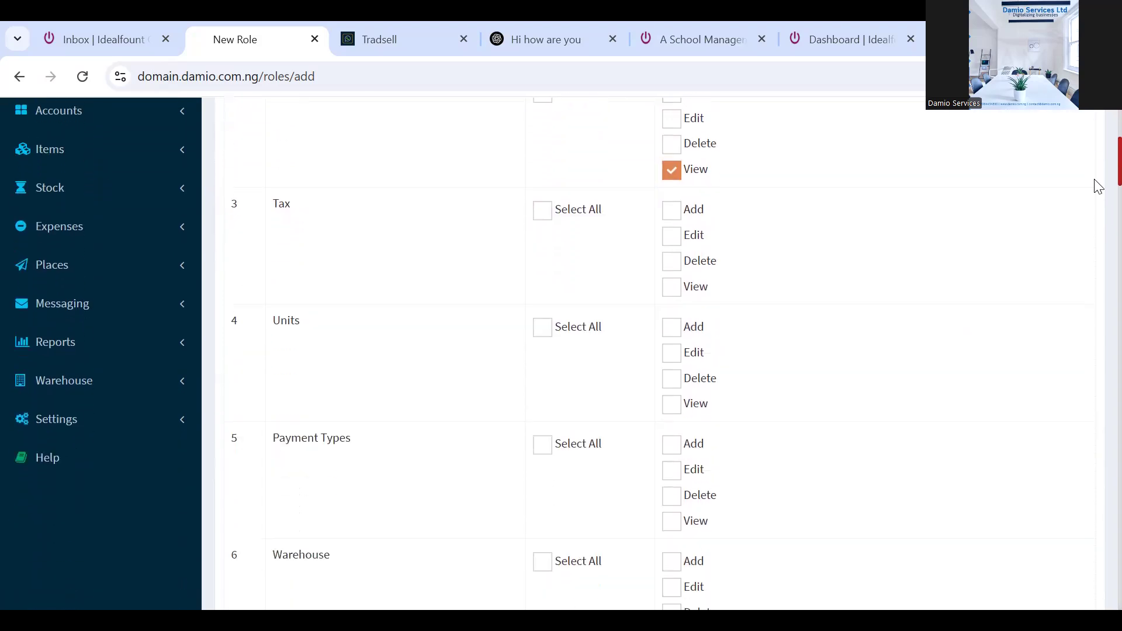
scroll(1098, 186, "down", 1)
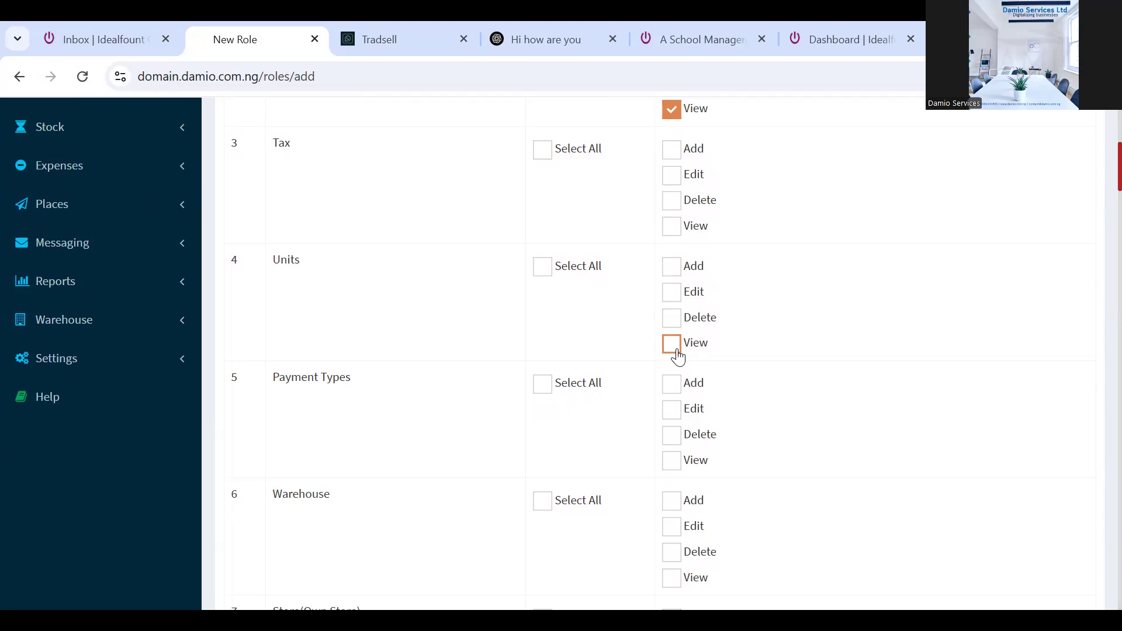
left_click(673, 268)
left_click(672, 344)
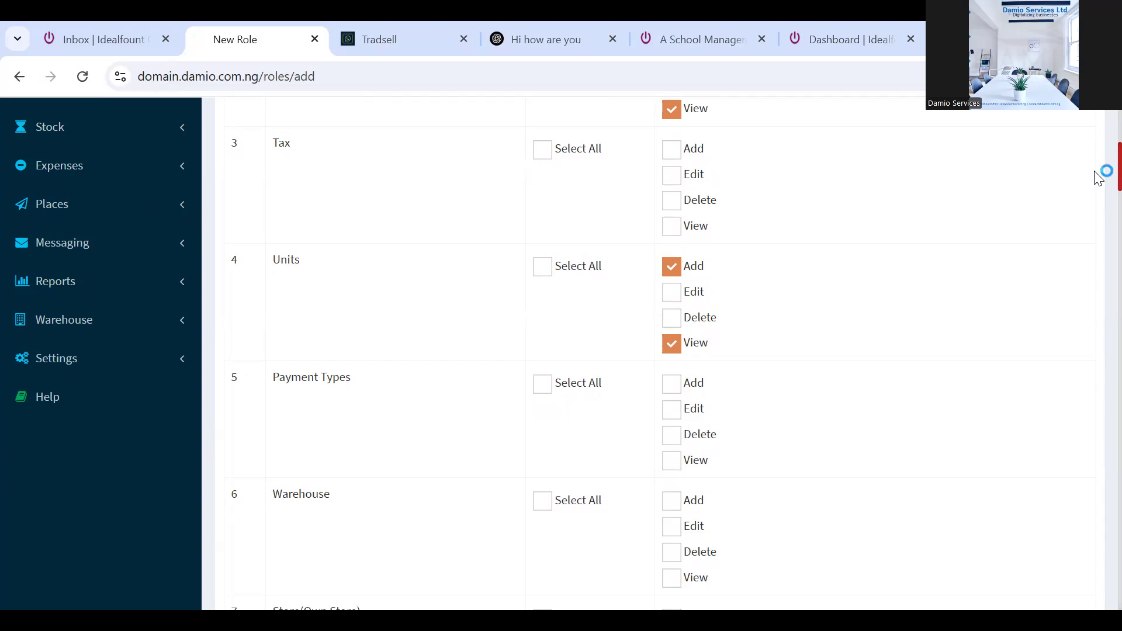
Give Warehouse only Add and View by selecting all, then unticking Delete and Edit
scroll(1097, 175, "down", 4)
scroll(1097, 194, "up", 1)
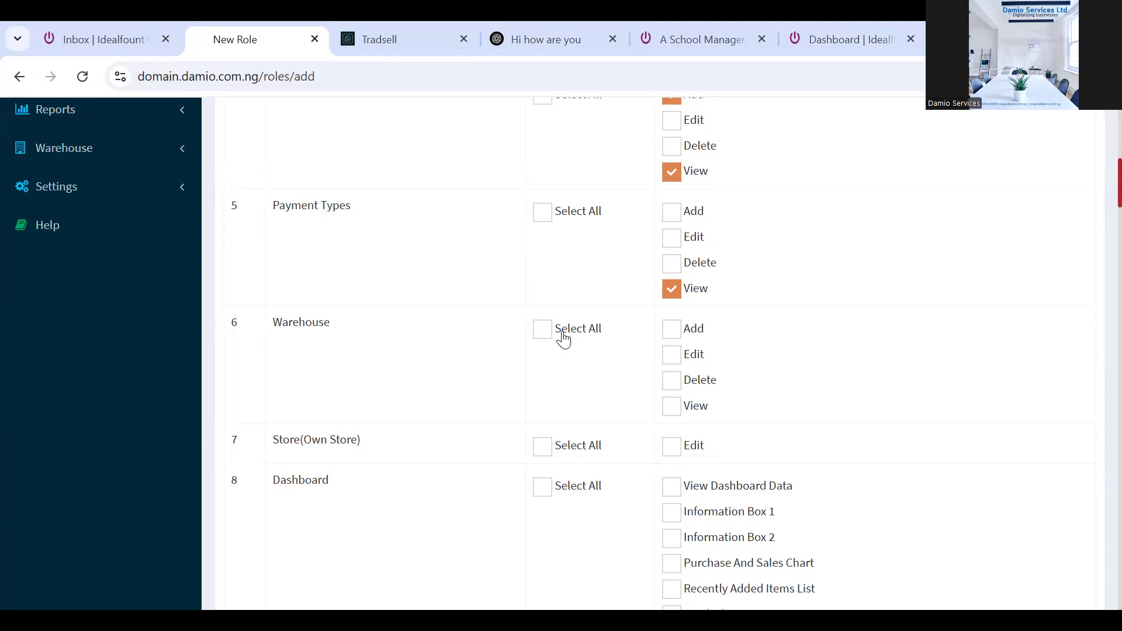
left_click(543, 331)
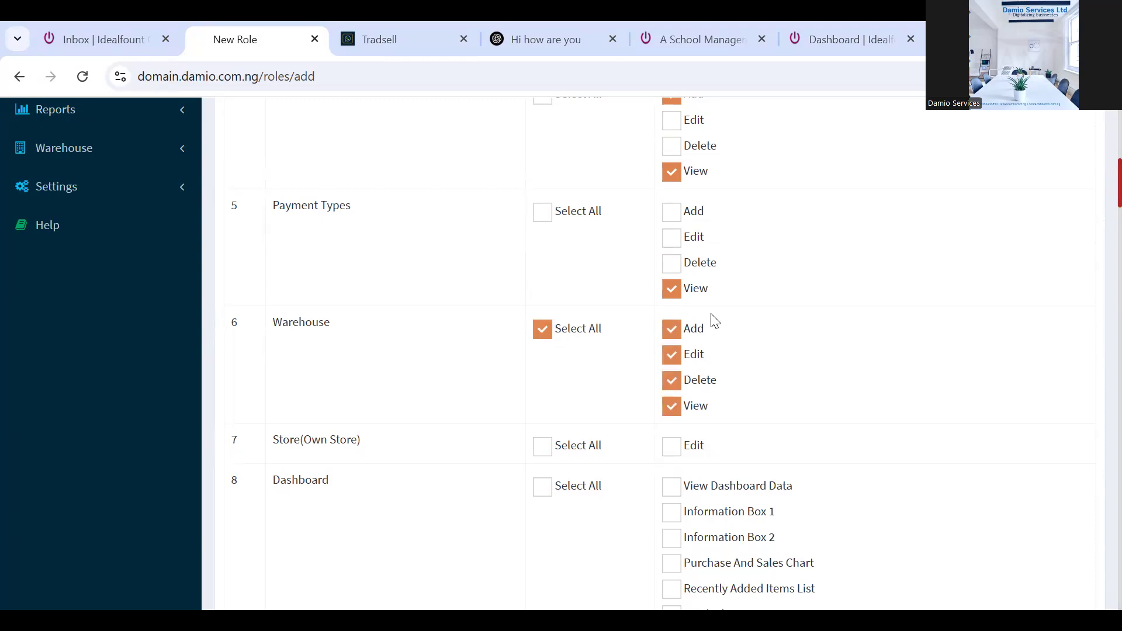
left_click(672, 382)
left_click(672, 357)
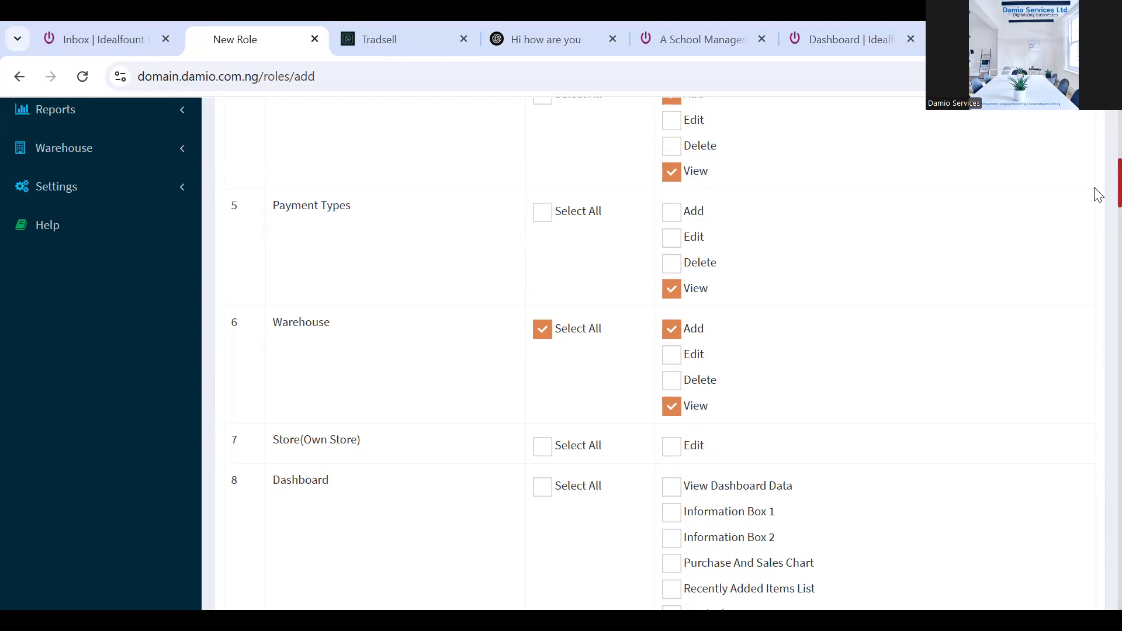
Grant every Dashboard permission: Information Boxes 1 and 2, Purchase And Sales Chart, Recently Added Items
scroll(1094, 210, "down", 3)
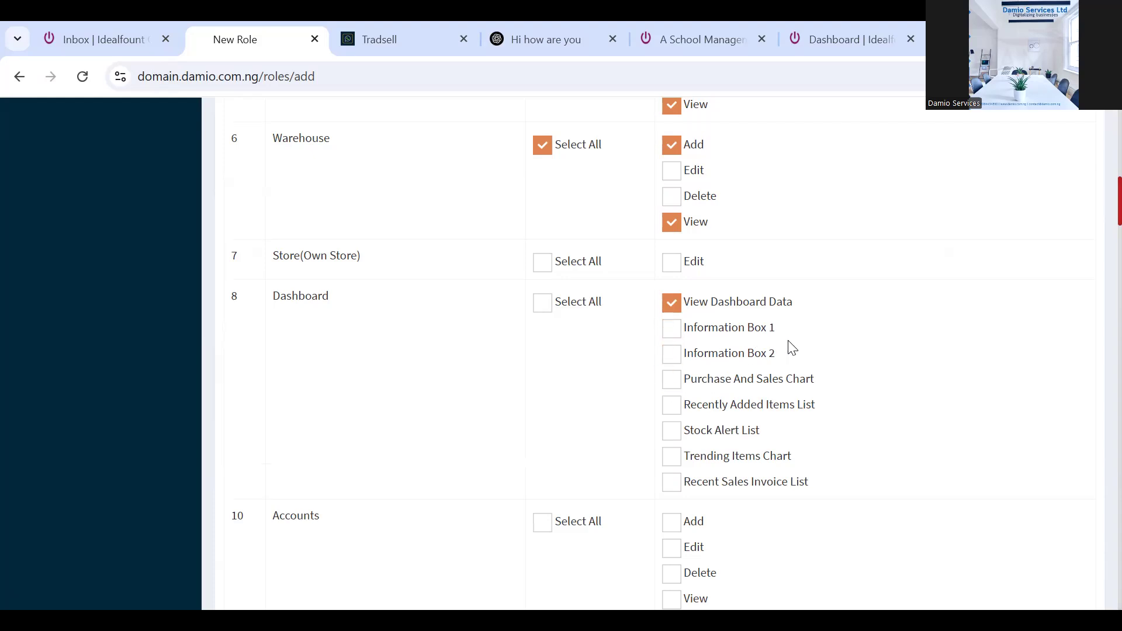
left_click(674, 331)
left_click(670, 355)
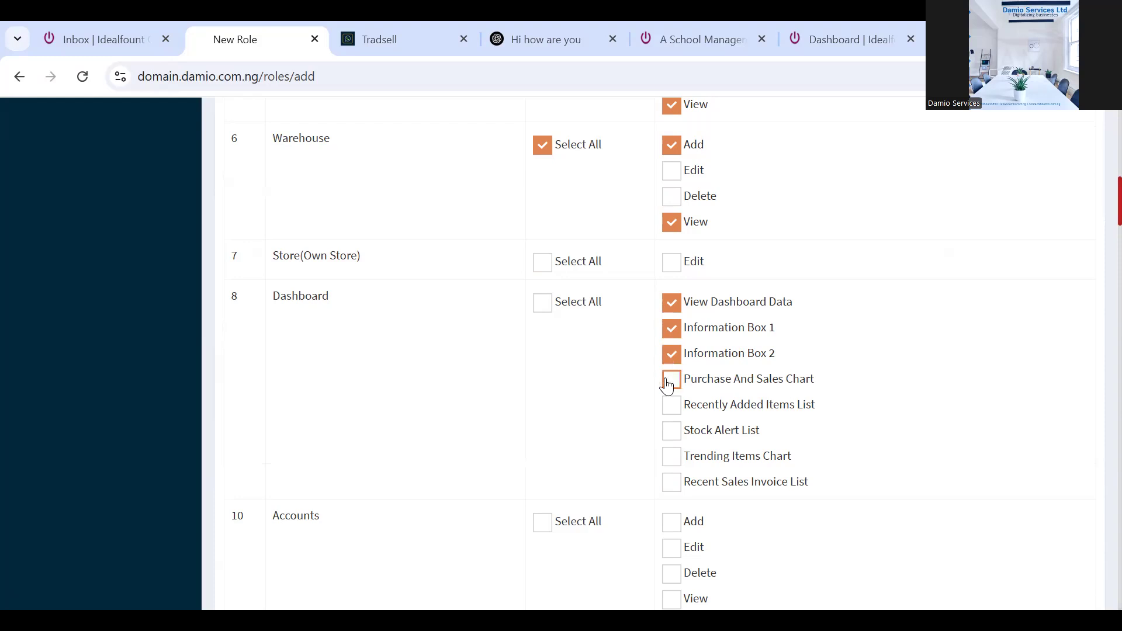
left_click(668, 385)
left_click(687, 412)
left_click(542, 303)
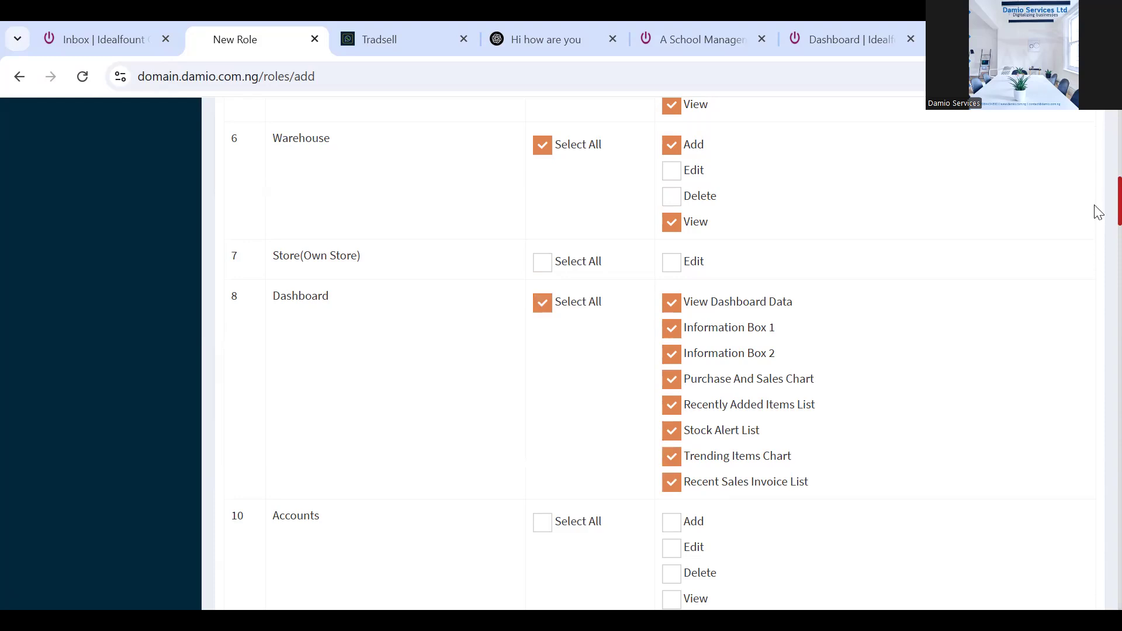
Grant every Items permission with the Items Select All box
scroll(1098, 212, "down", 5)
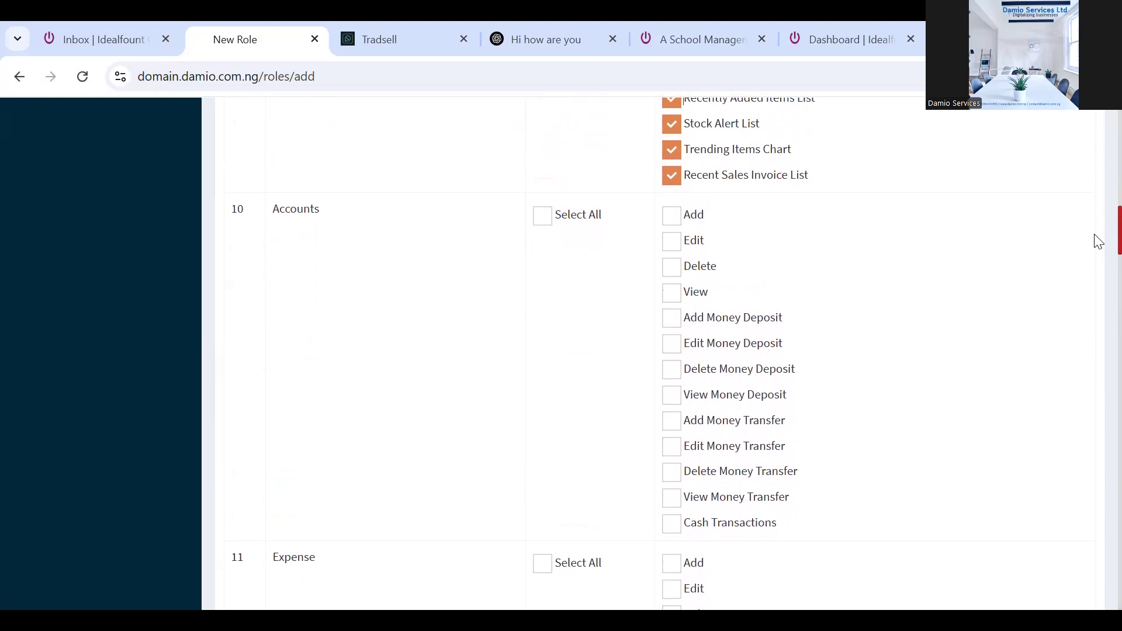
scroll(1098, 242, "down", 5)
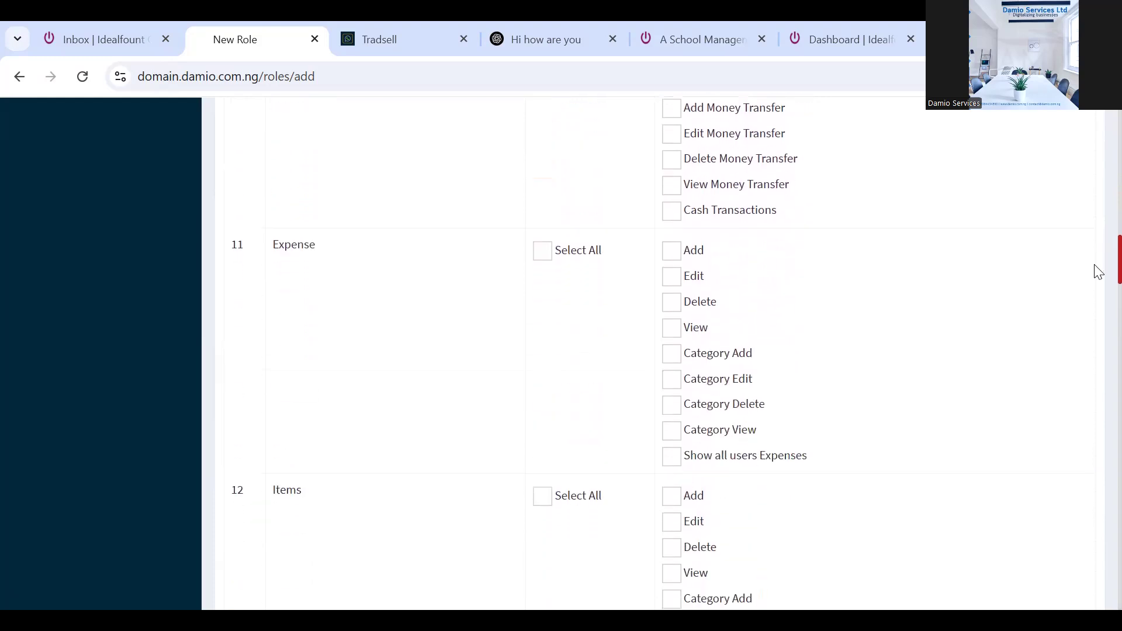
scroll(1096, 283, "down", 5)
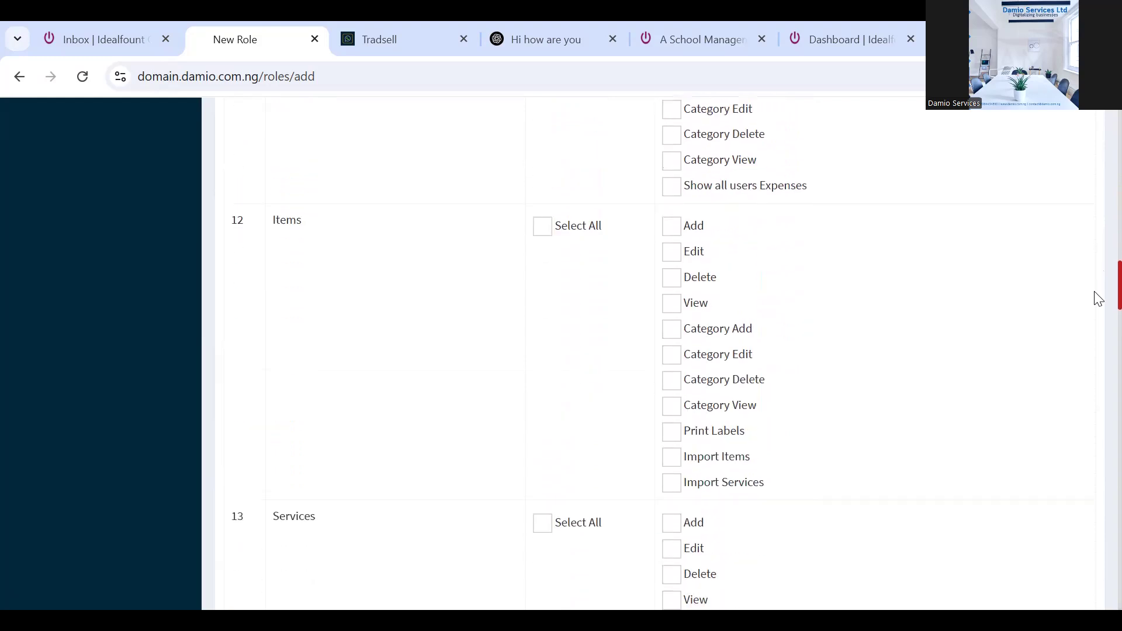
left_click(541, 205)
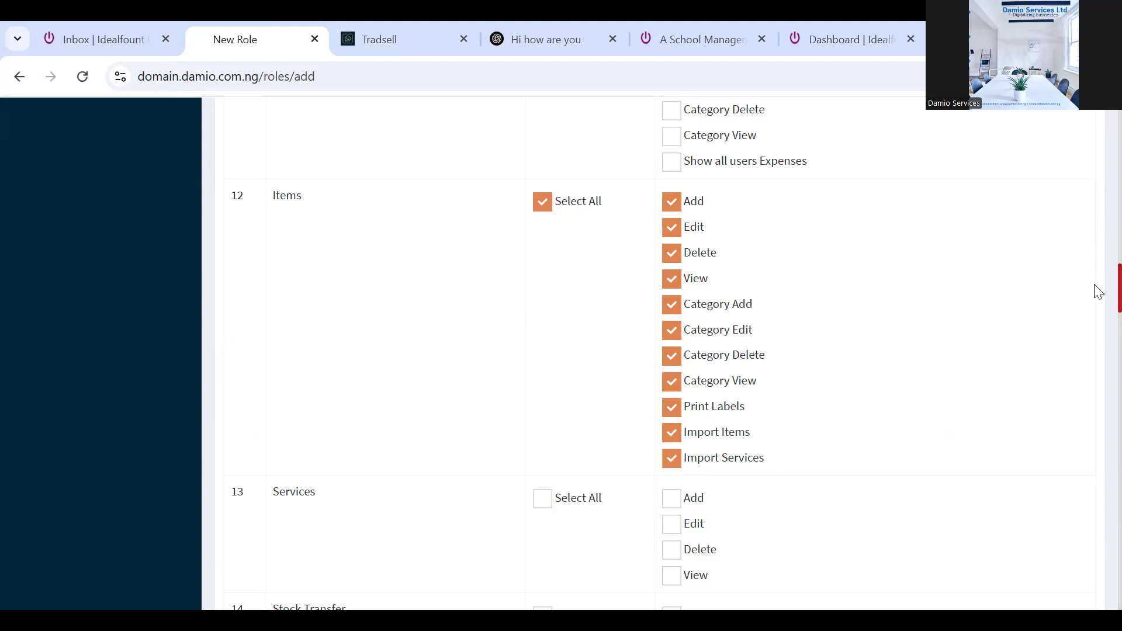
Grant all Services permissions and View on stock transfers
scroll(1097, 292, "down", 5)
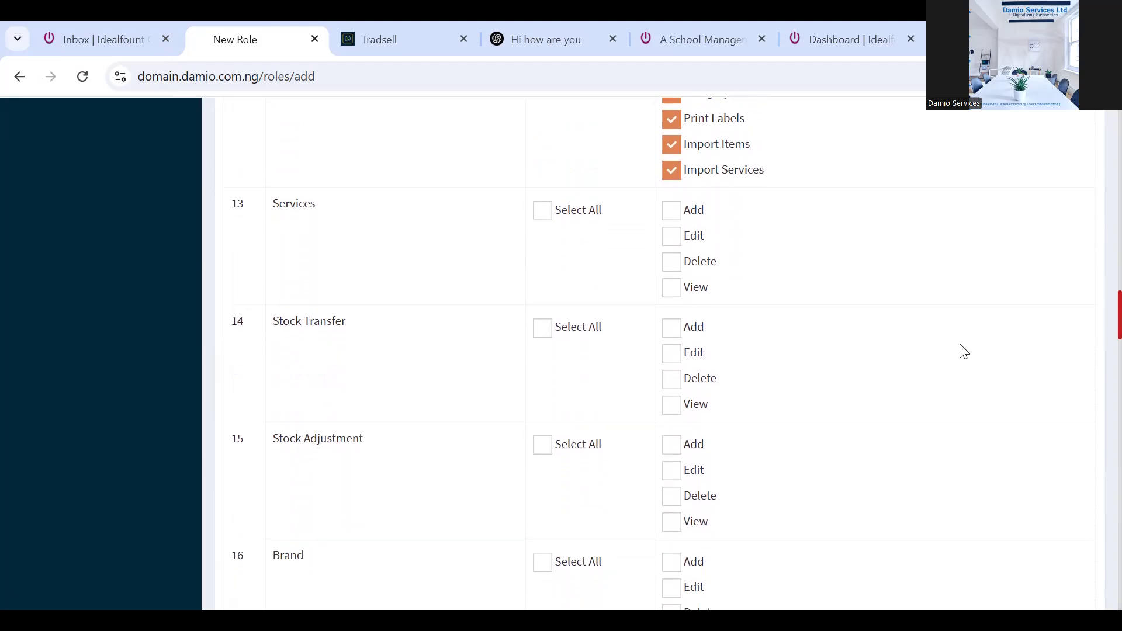
left_click(543, 212)
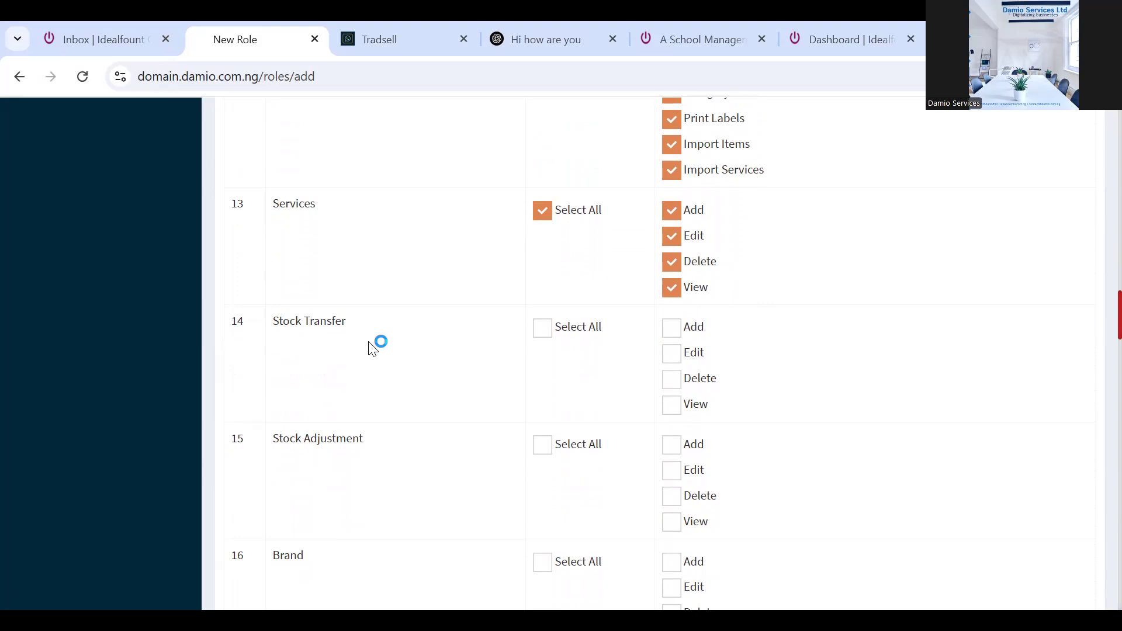
left_click(674, 408)
left_click_drag(1101, 319, 1101, 335)
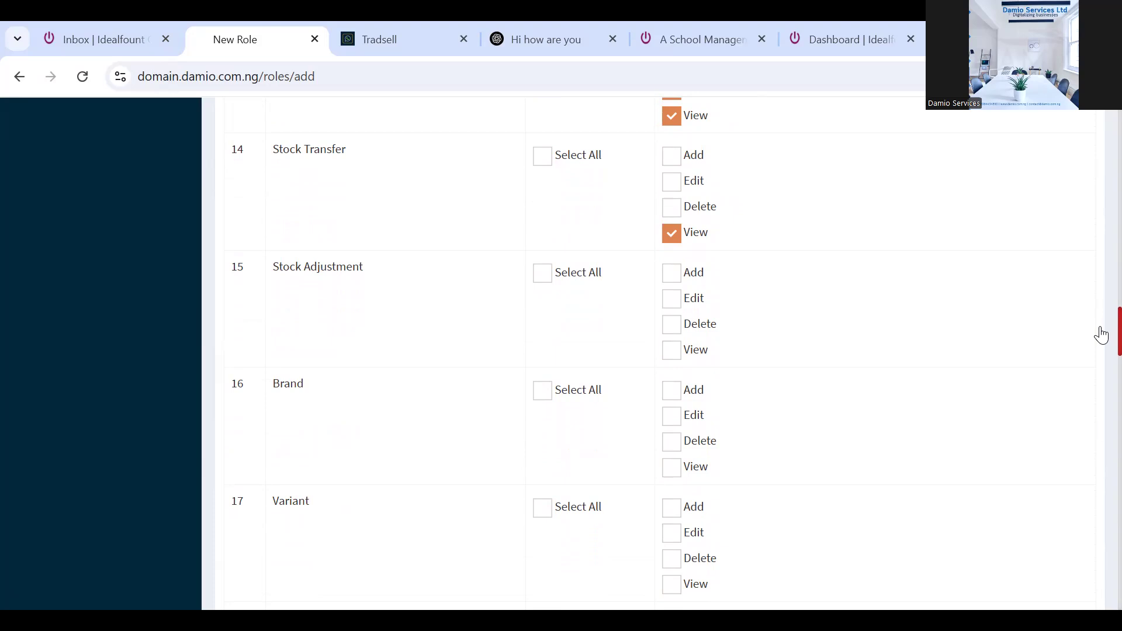
Leave Stock Adjustment with only View ticked, removing the Add and Edit rights tried
left_click(667, 353)
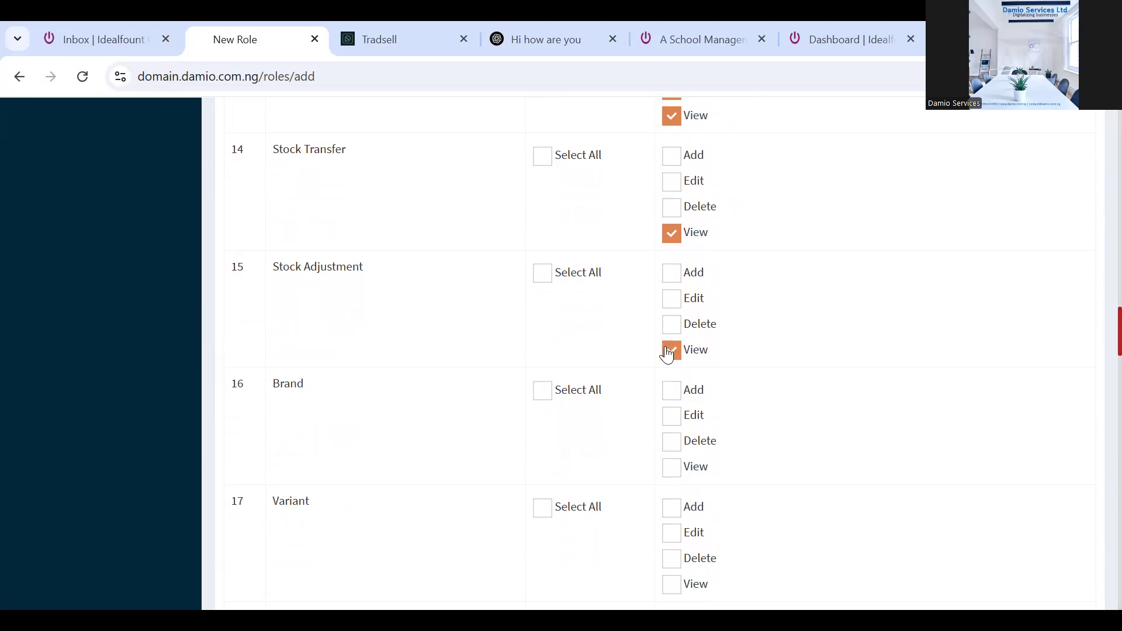
left_click(669, 281)
left_click(670, 303)
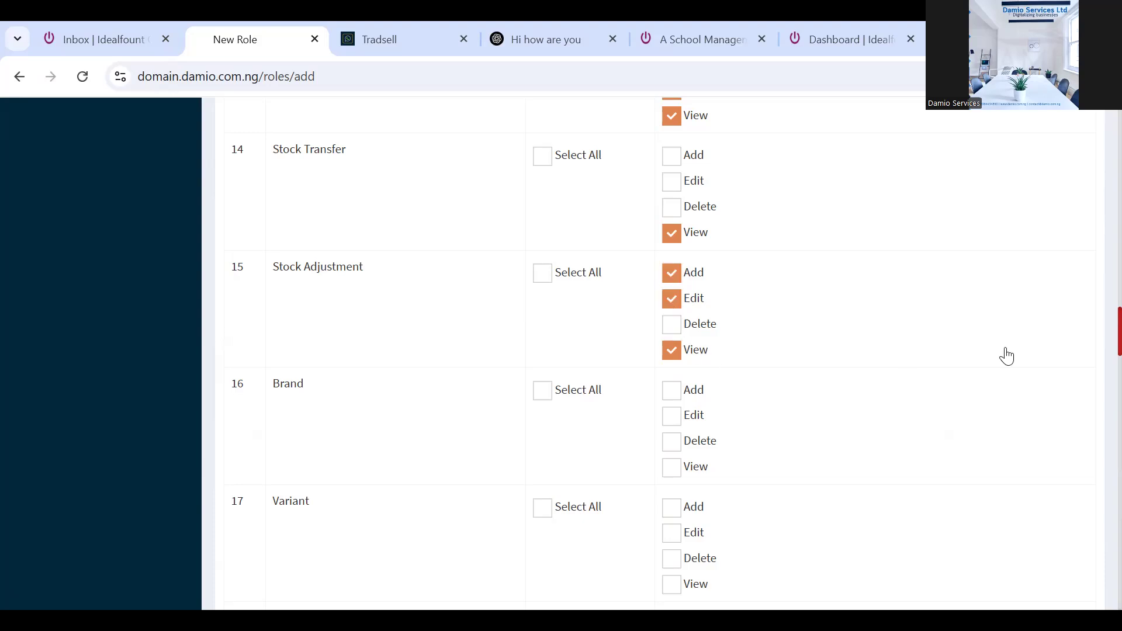
left_click(668, 303)
left_click(676, 303)
left_click(677, 304)
left_click(673, 302)
left_click(672, 301)
left_click(670, 277)
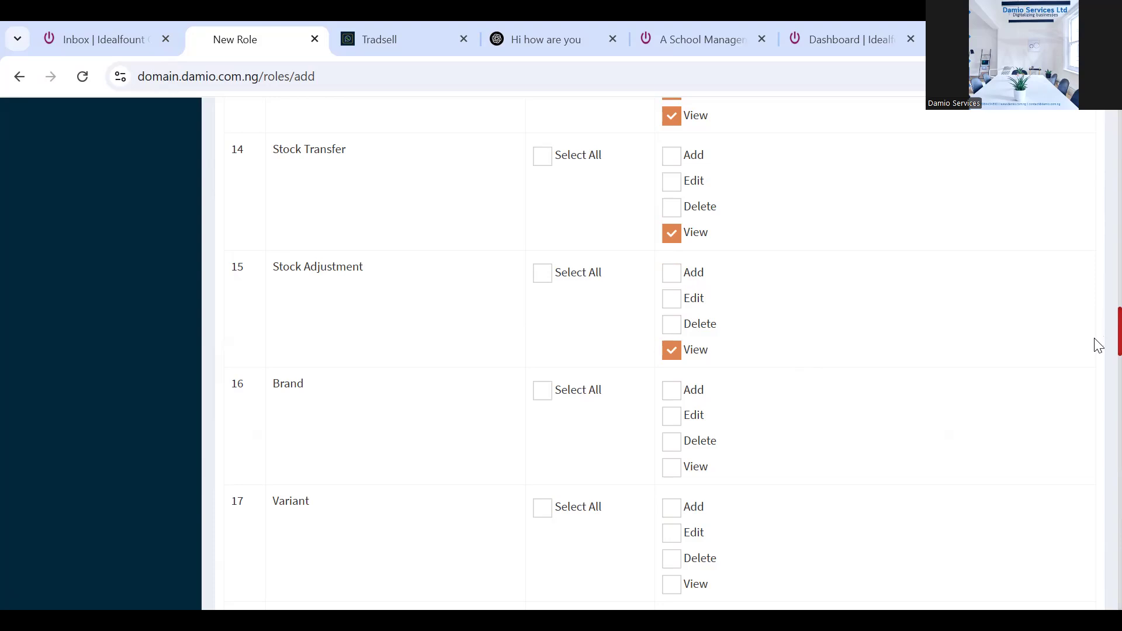
Grant View on Brand and Select All on Variant
scroll(1097, 345, "down", 2)
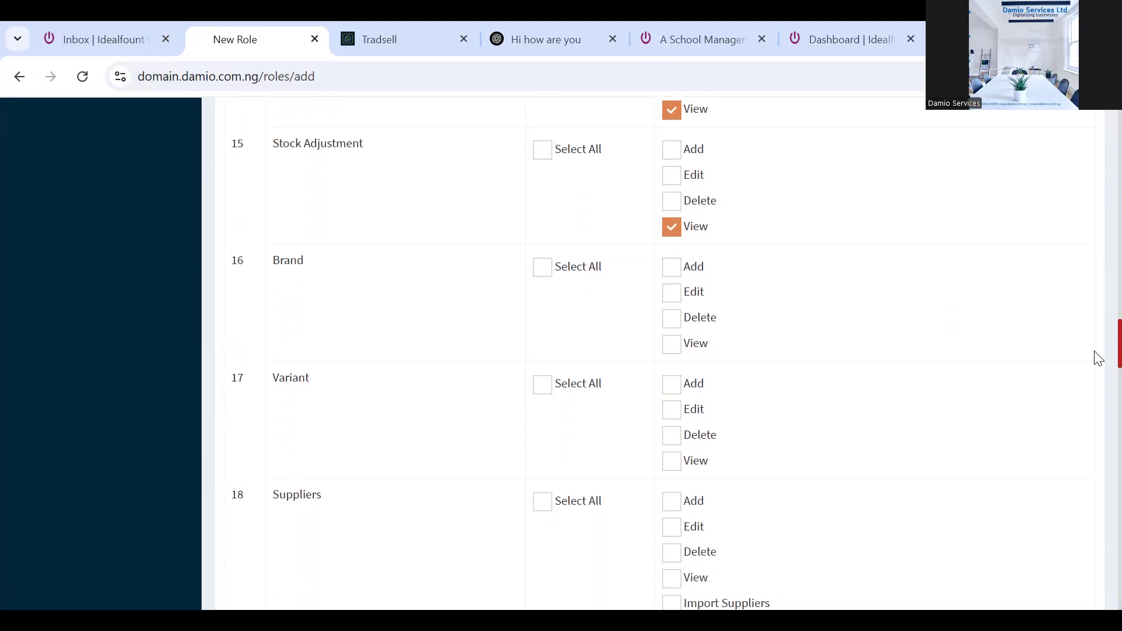
scroll(1097, 359, "down", 1)
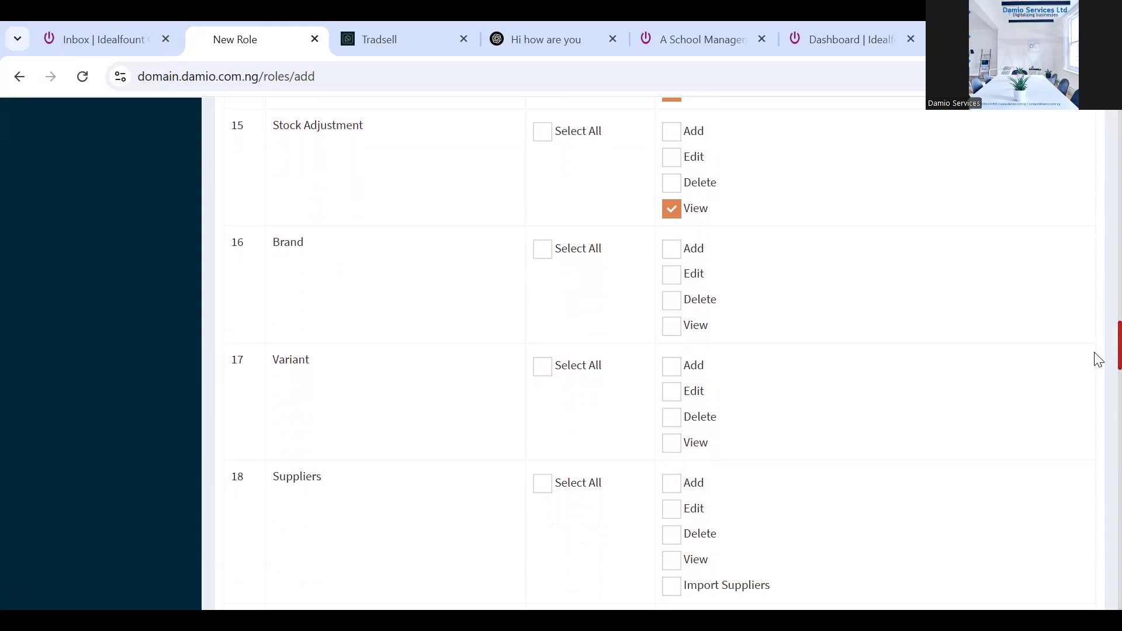
scroll(1097, 359, "down", 1)
scroll(1097, 354, "up", 1)
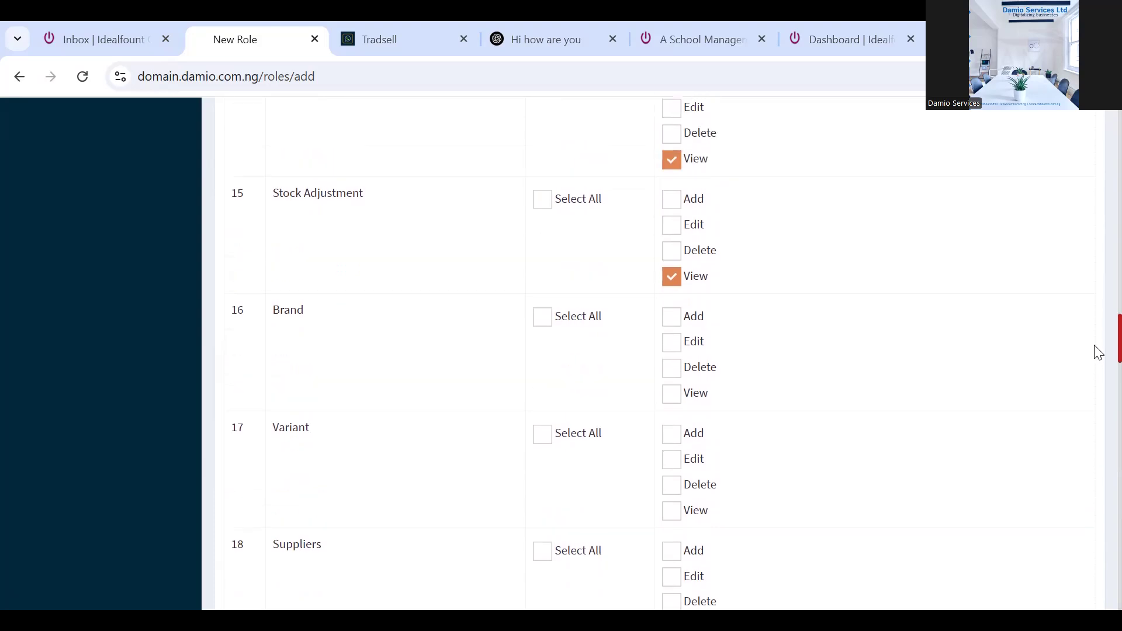
scroll(1098, 354, "down", 1)
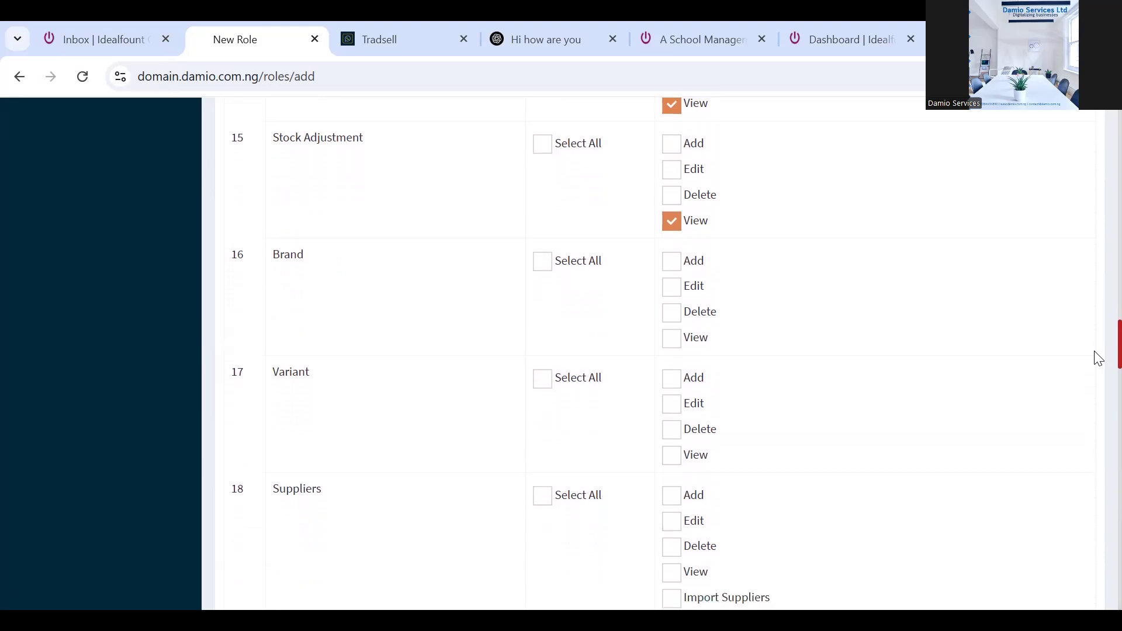
left_click(673, 345)
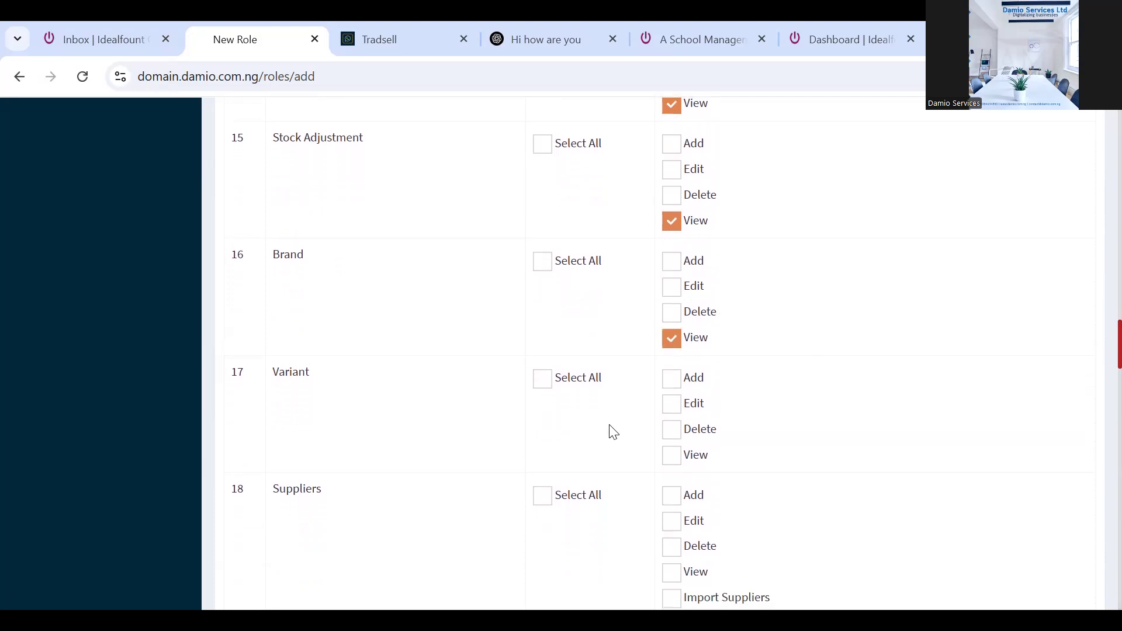
left_click(542, 383)
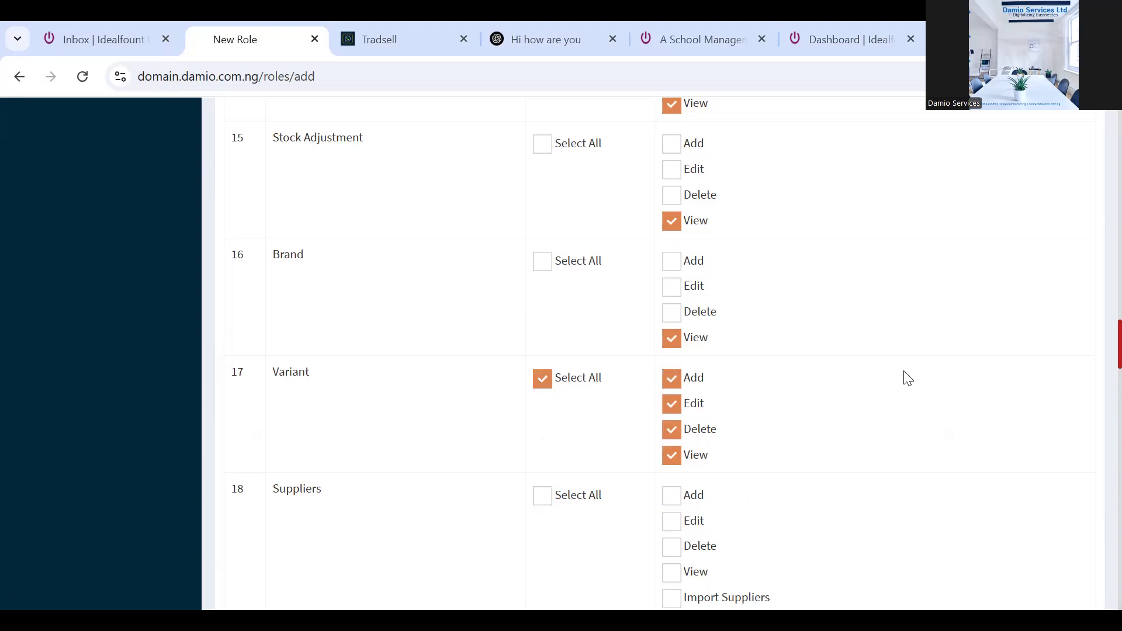
Grant all Suppliers permissions, plus View on Customers and customer advance payments
scroll(1099, 355, "down", 4)
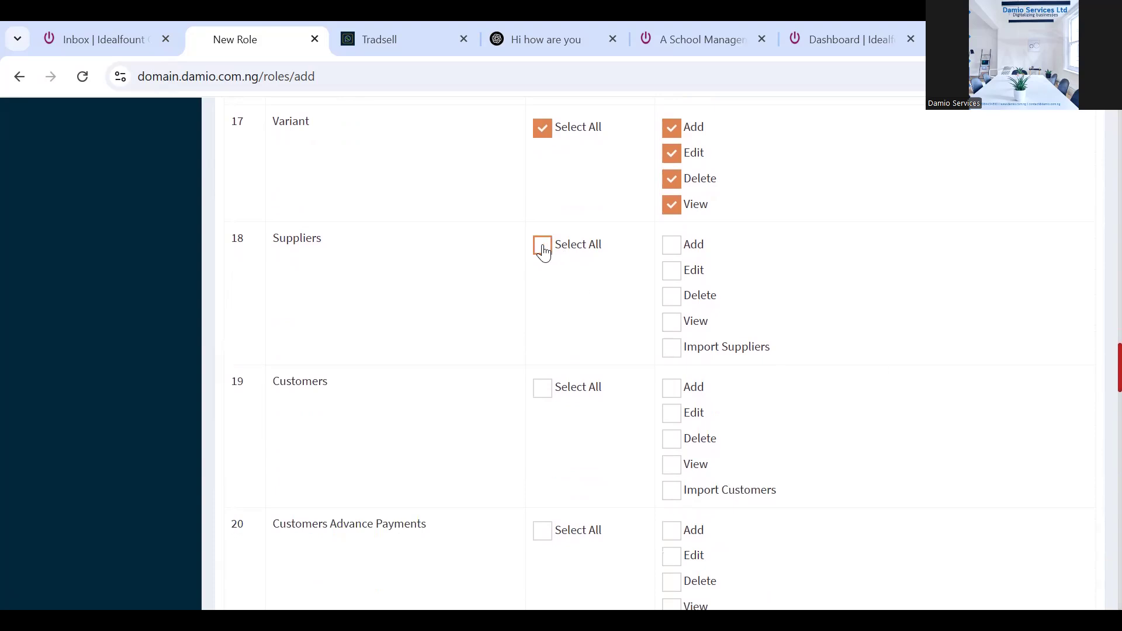
left_click(543, 250)
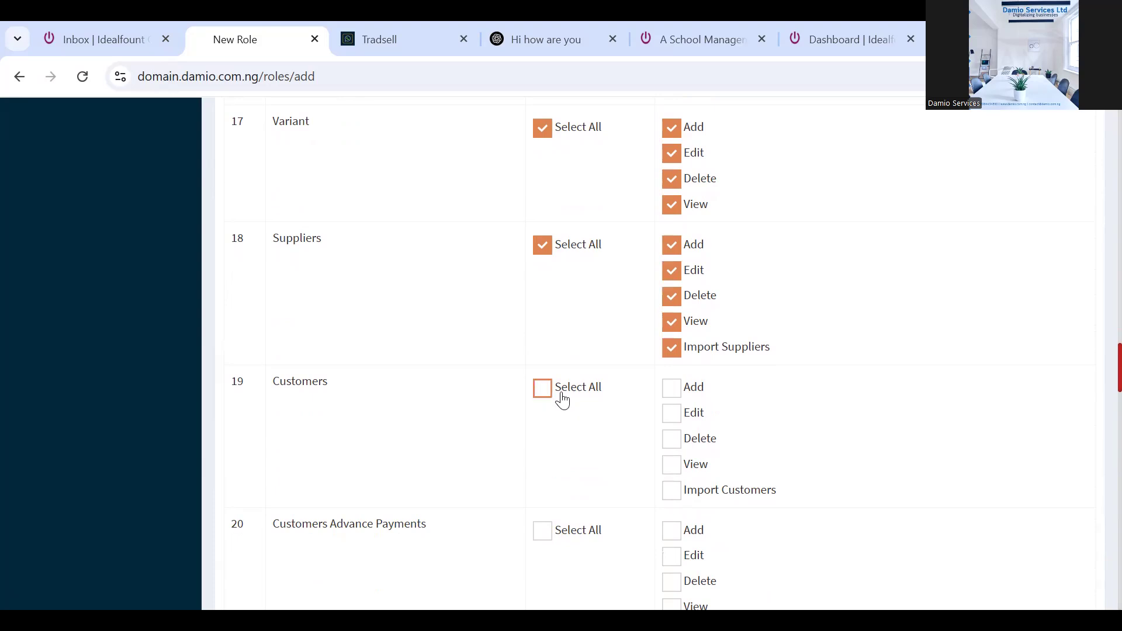
left_click(672, 466)
scroll(1099, 383, "down", 5)
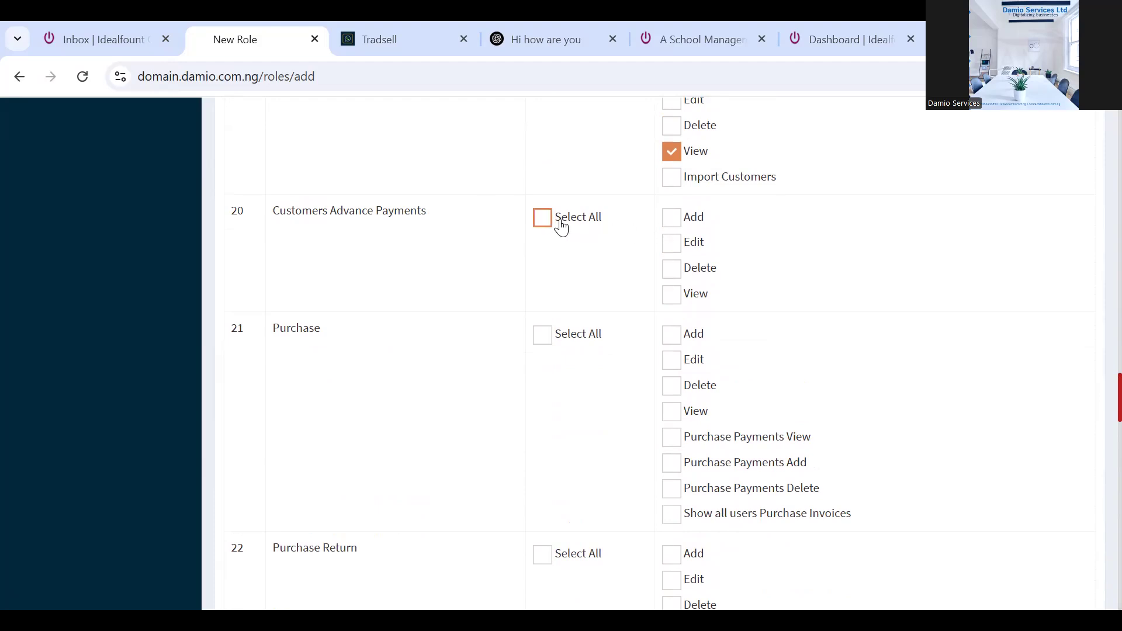
left_click(671, 294)
Give Purchase and Purchase Return View, payments View, and all users' invoices
left_click(672, 414)
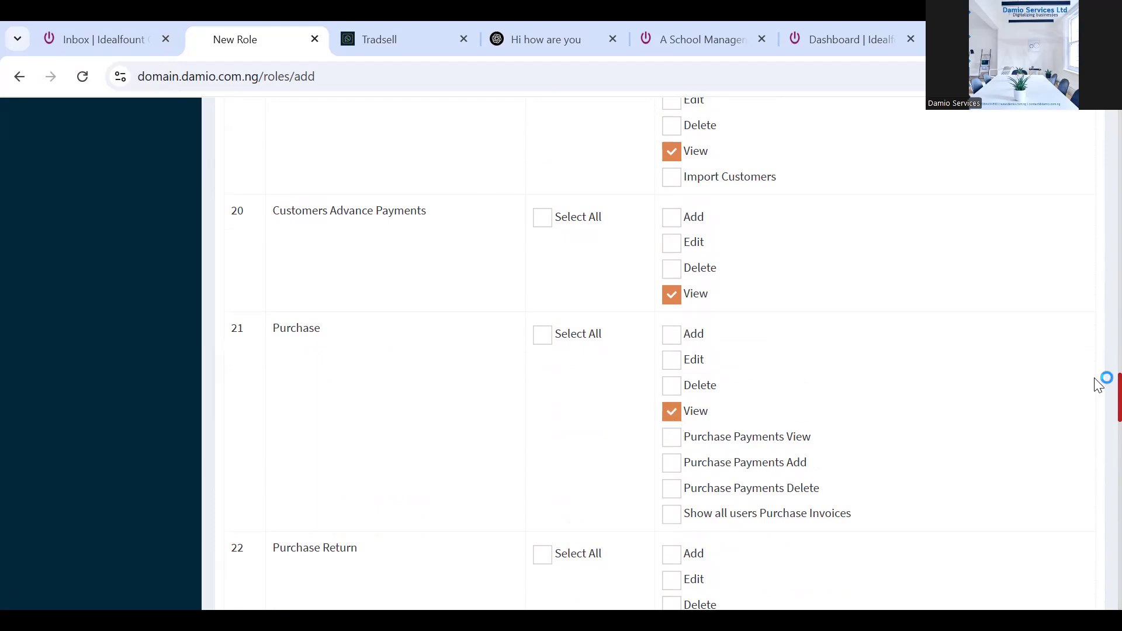
left_click(670, 444)
left_click(672, 516)
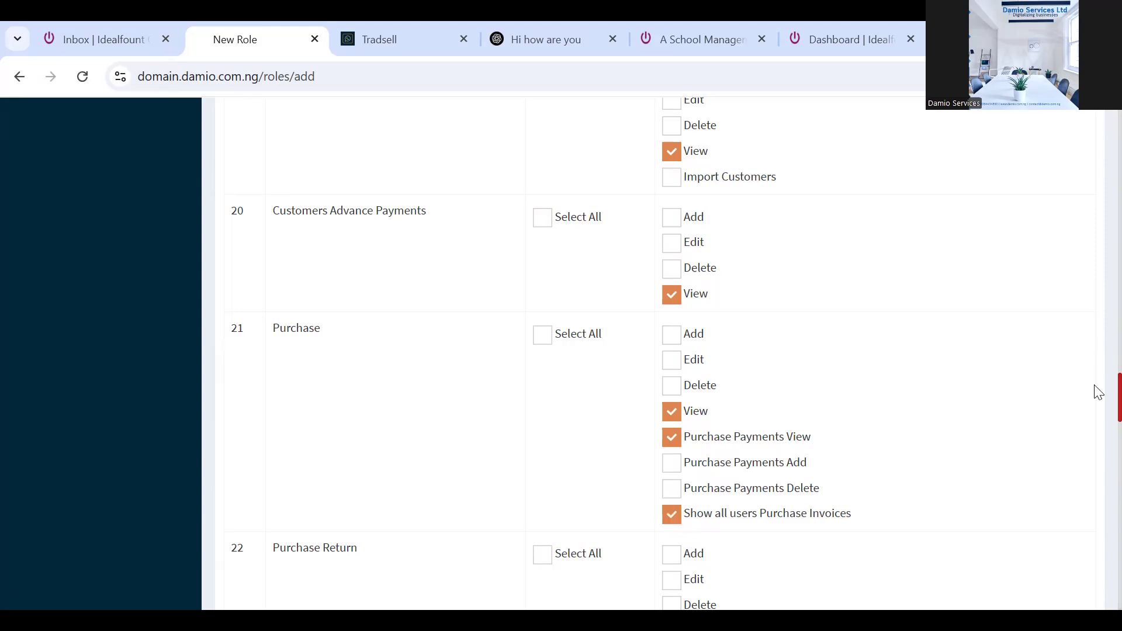
scroll(1097, 397, "down", 5)
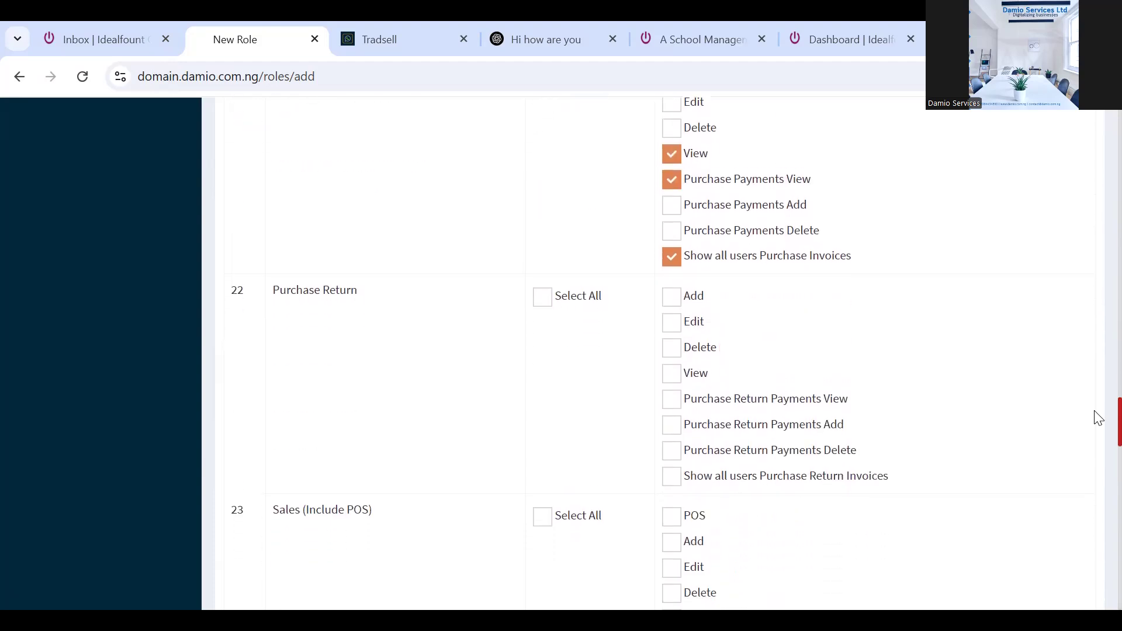
left_click(666, 342)
left_click(671, 363)
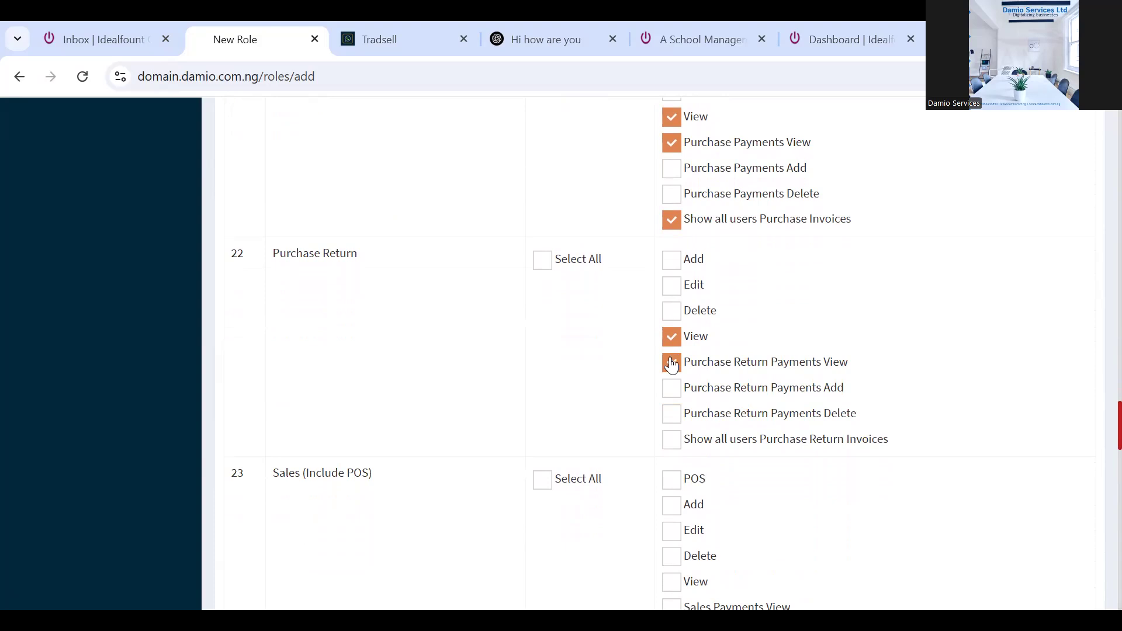
left_click(673, 416)
left_click(670, 421)
left_click(673, 443)
Grant Sales (Include POS) View and Sales Payments View
scroll(1098, 416, "down", 5)
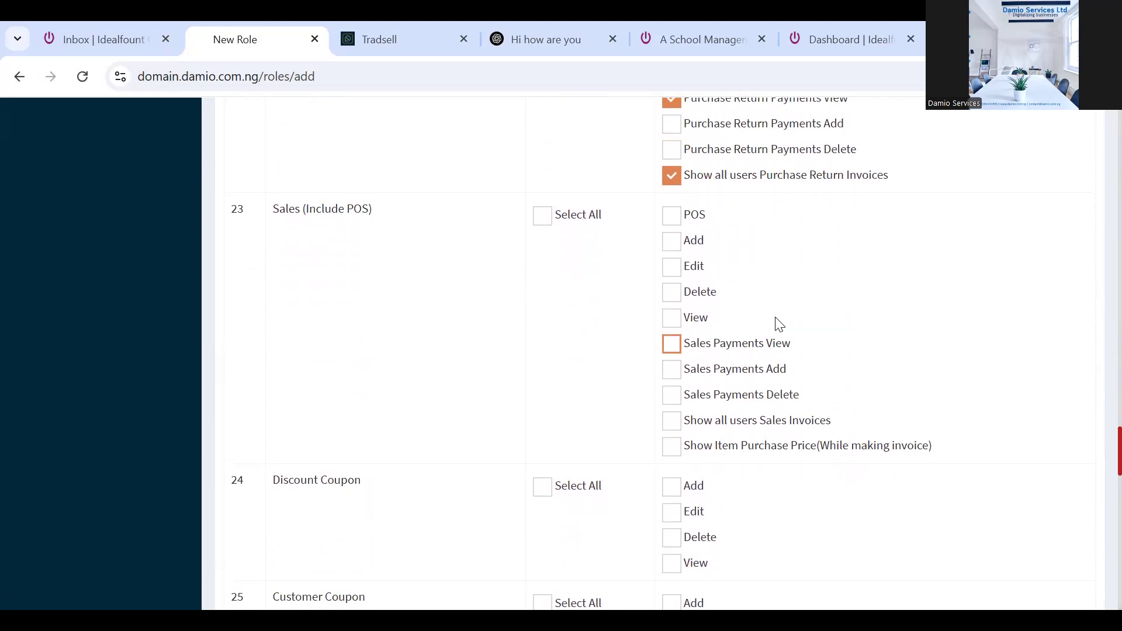
left_click(680, 346)
left_click(670, 321)
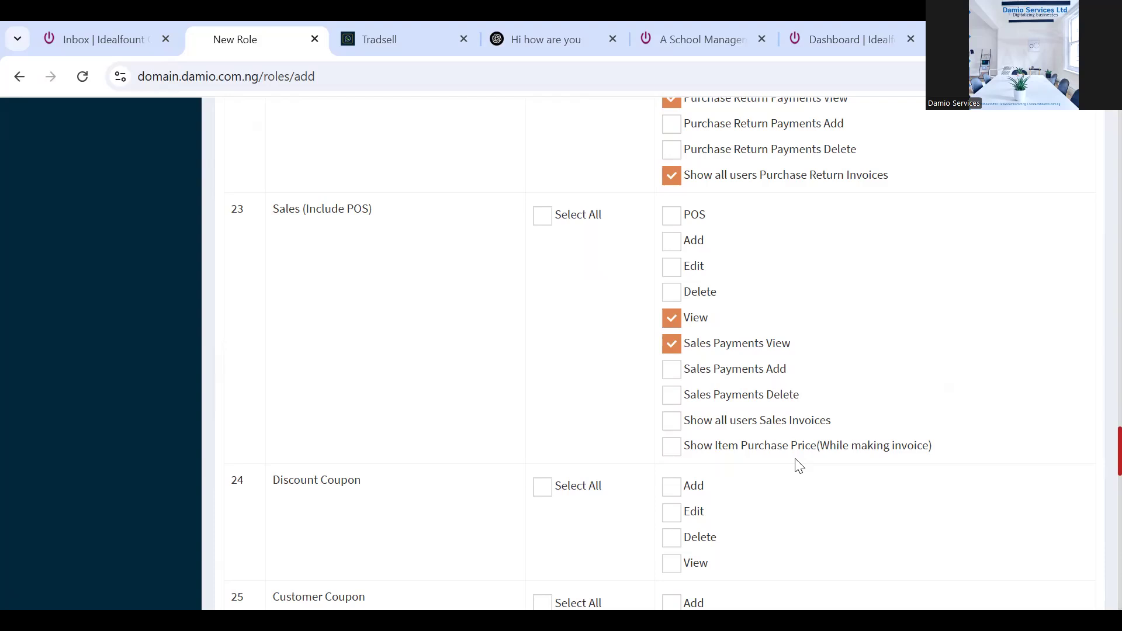
Enable Show Item Purchase Price and View on Discount Coupon, Customer Coupon, Quotation (all users) and Sales Return
left_click(674, 453)
scroll(1098, 467, "down", 3)
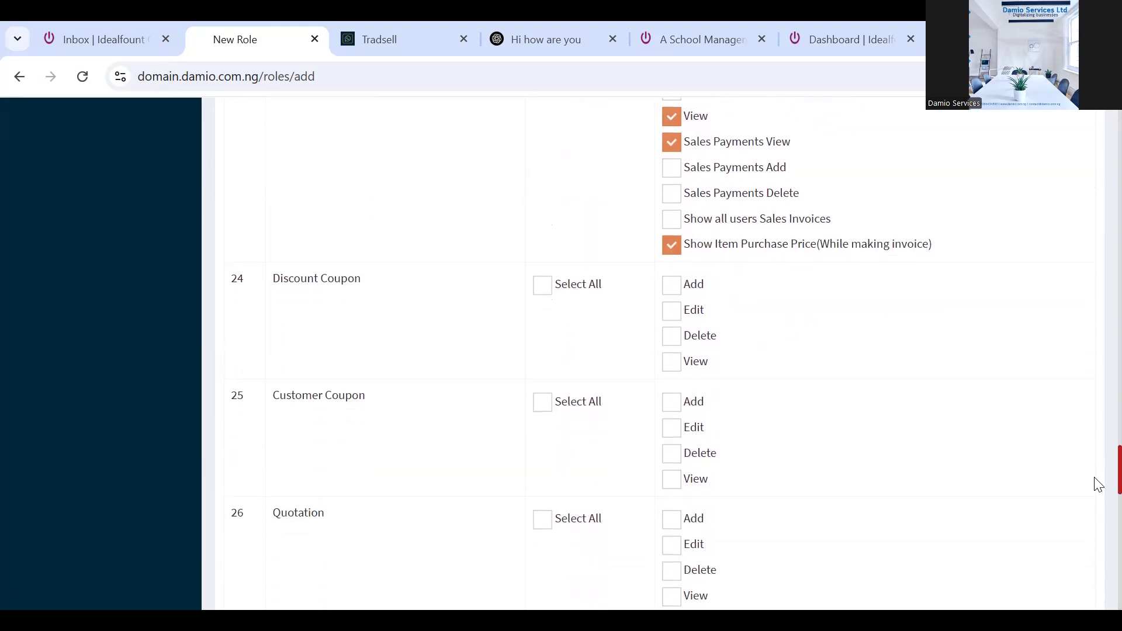
left_click(673, 362)
scroll(1097, 479, "down", 2)
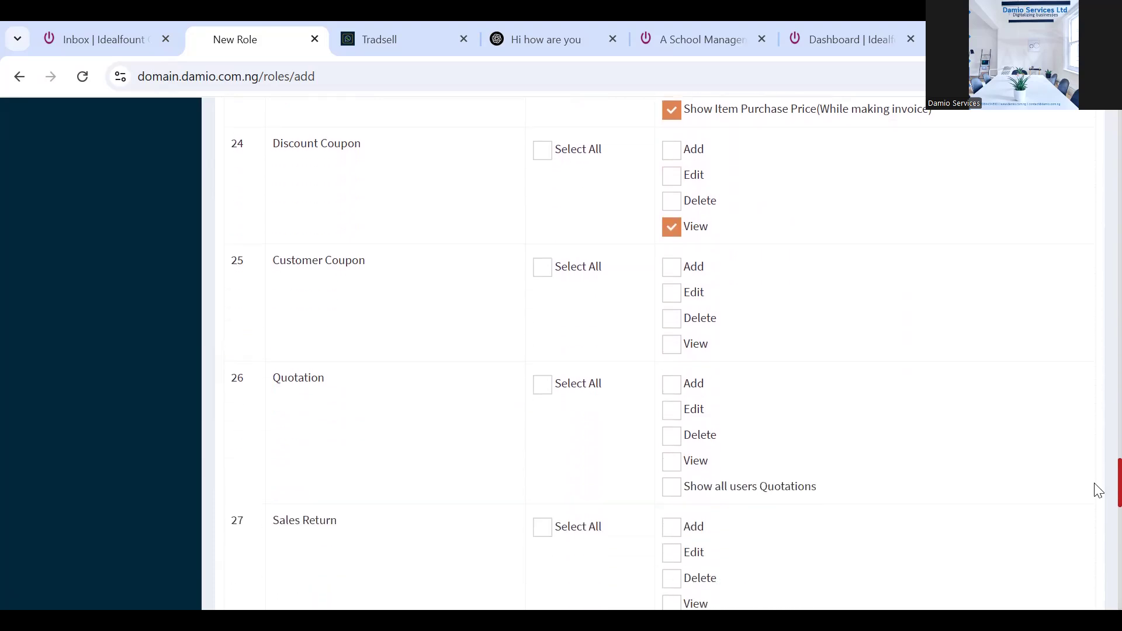
left_click(671, 332)
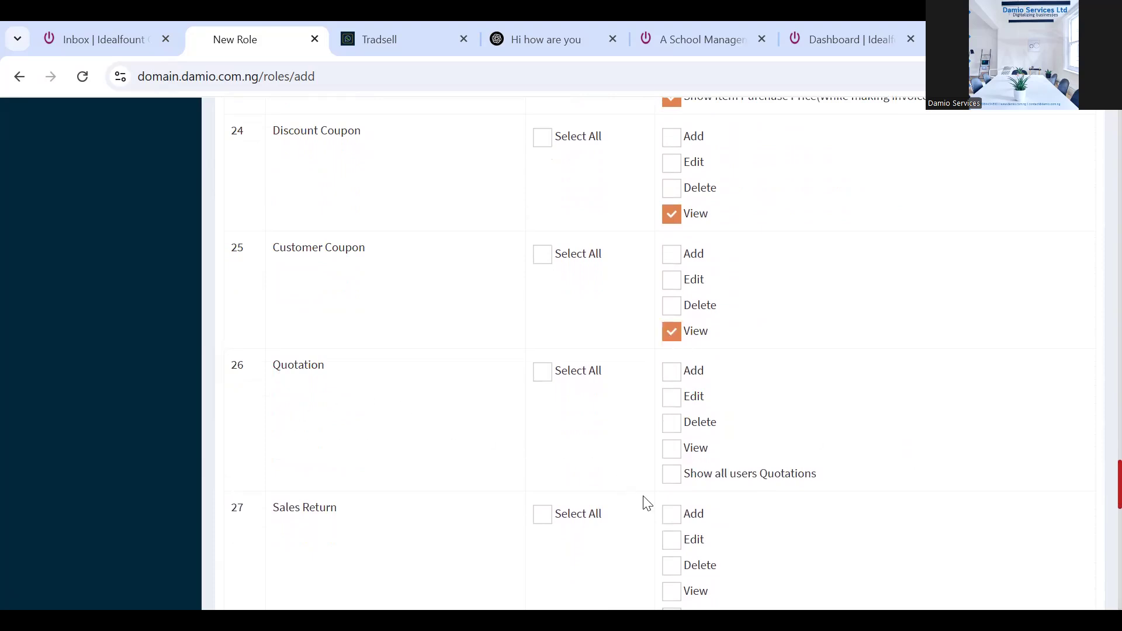
left_click(672, 454)
left_click(669, 480)
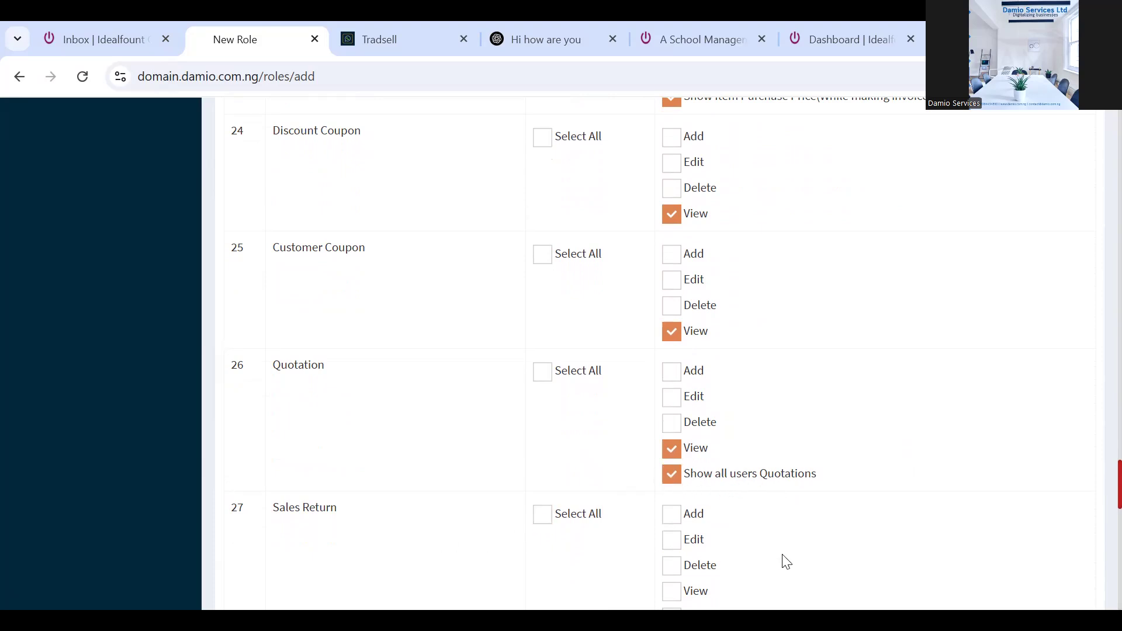
left_click(672, 591)
scroll(1098, 504, "down", 5)
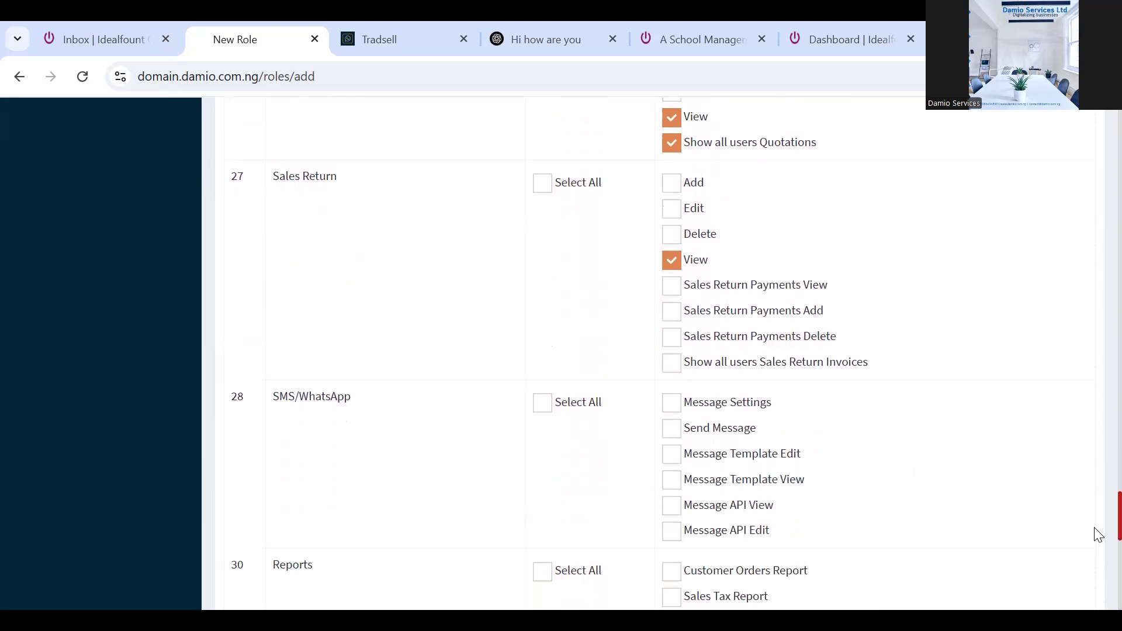
Tick Show all users Sales Return Invoices and SMS/WhatsApp Send Message, then scroll to Reports
left_click(677, 370)
left_click(671, 433)
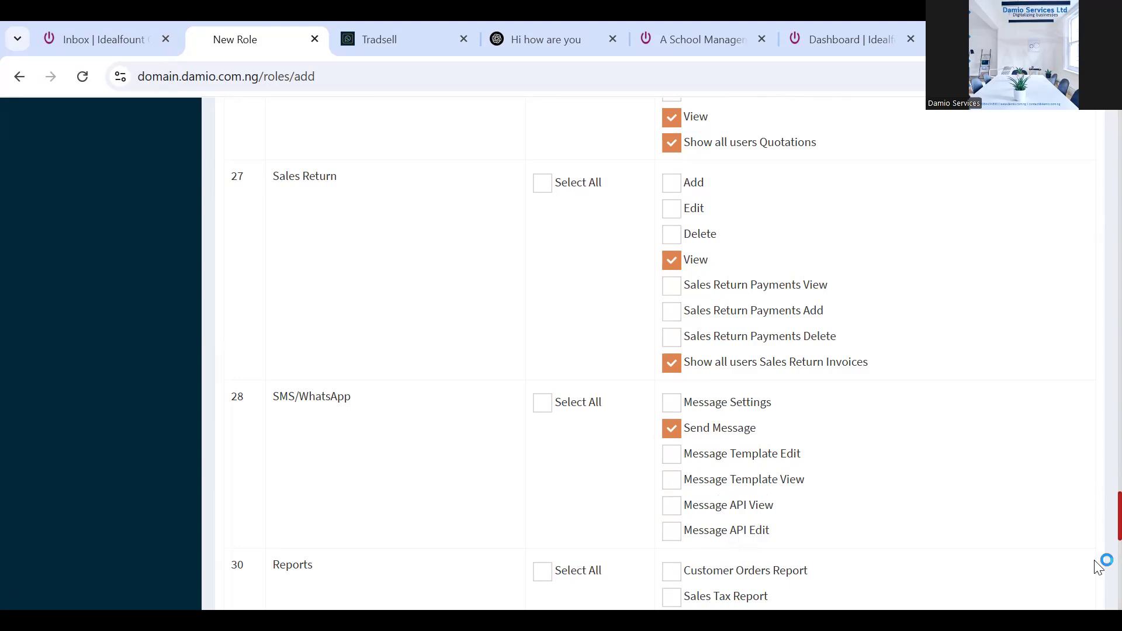
scroll(1099, 514, "down", 6)
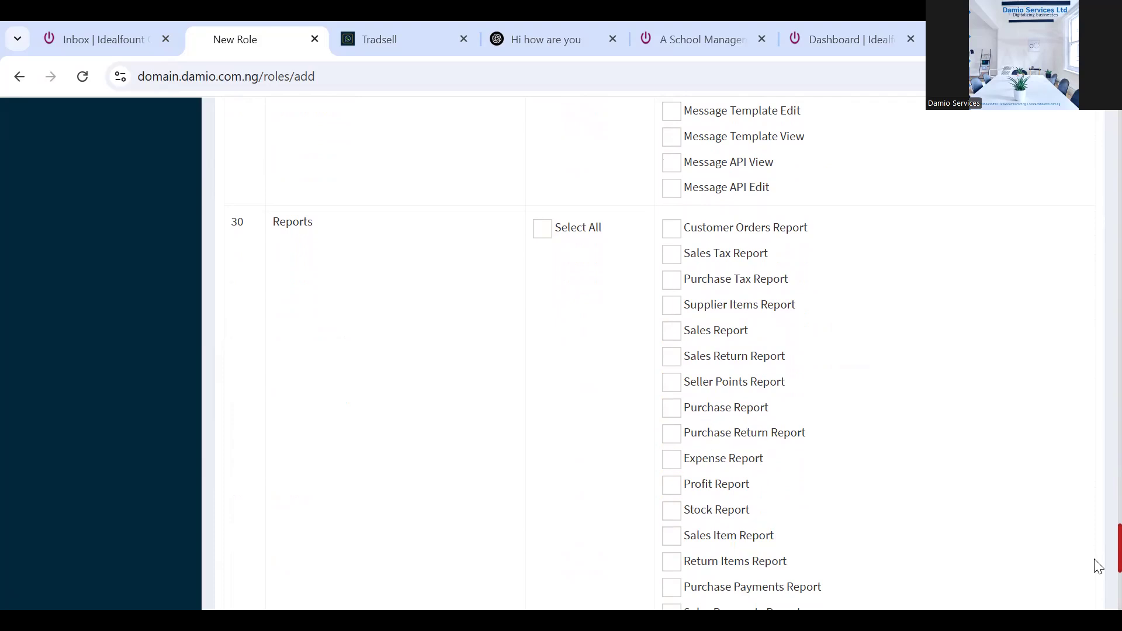
right_click(1095, 588)
Tick the Stock Transfer Report and Stock Report permissions, leaving Sales Summary Report unticked
left_click(1095, 589)
scroll(1095, 589, "down", 5)
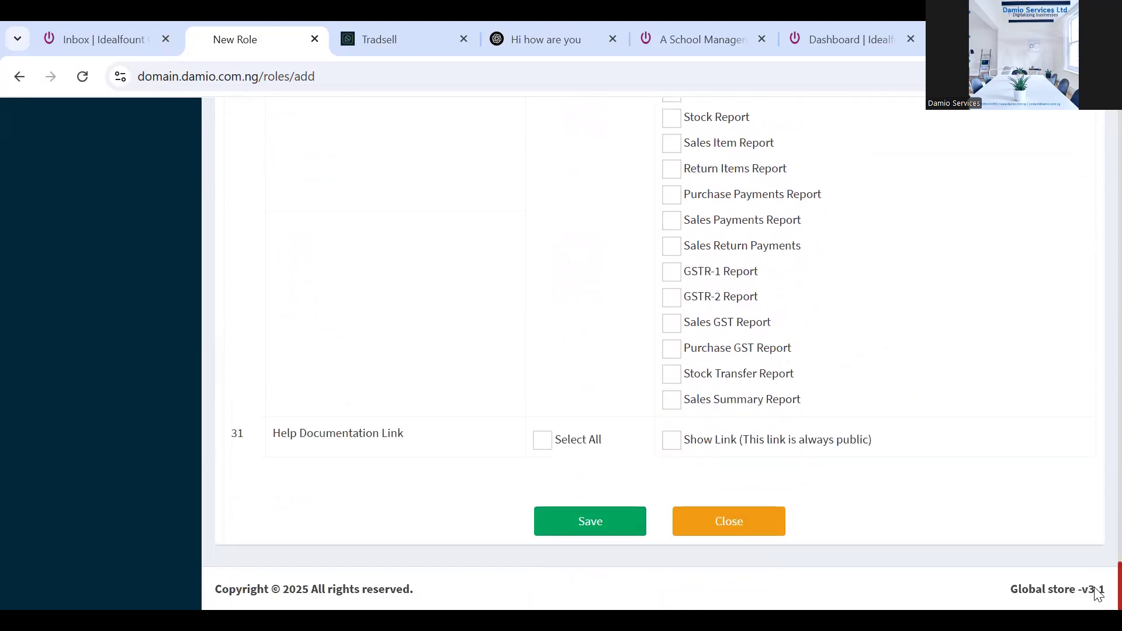
left_click(671, 400)
left_click(671, 401)
left_click(670, 377)
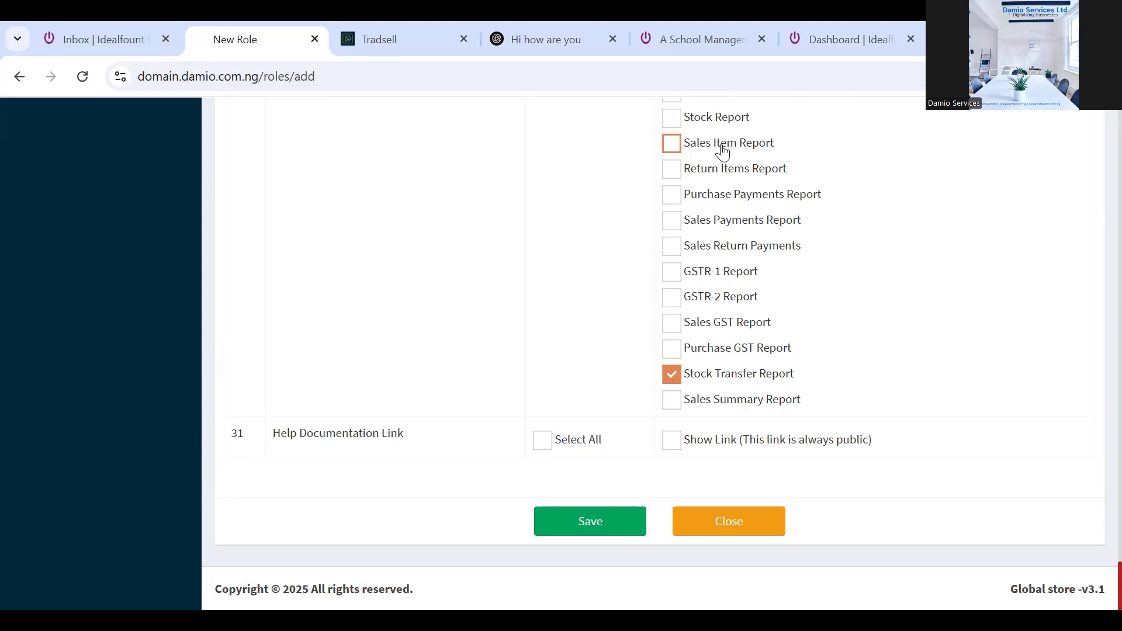
left_click(672, 119)
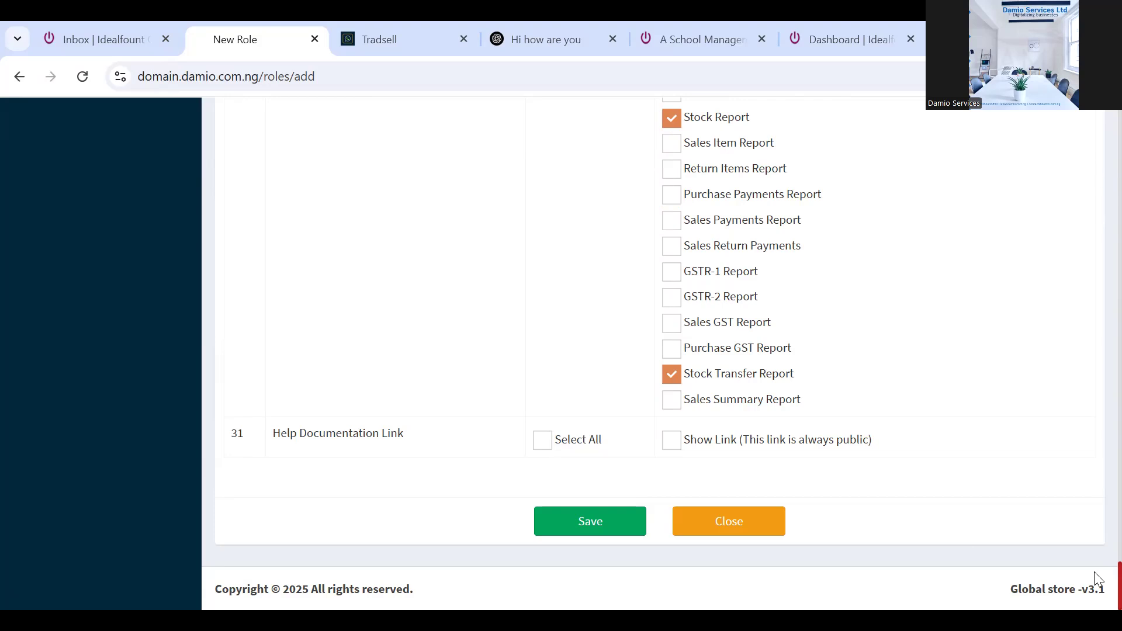
Also grant the Supplier Items Report and Purchase Return Report permissions
scroll(1094, 582, "up", 5)
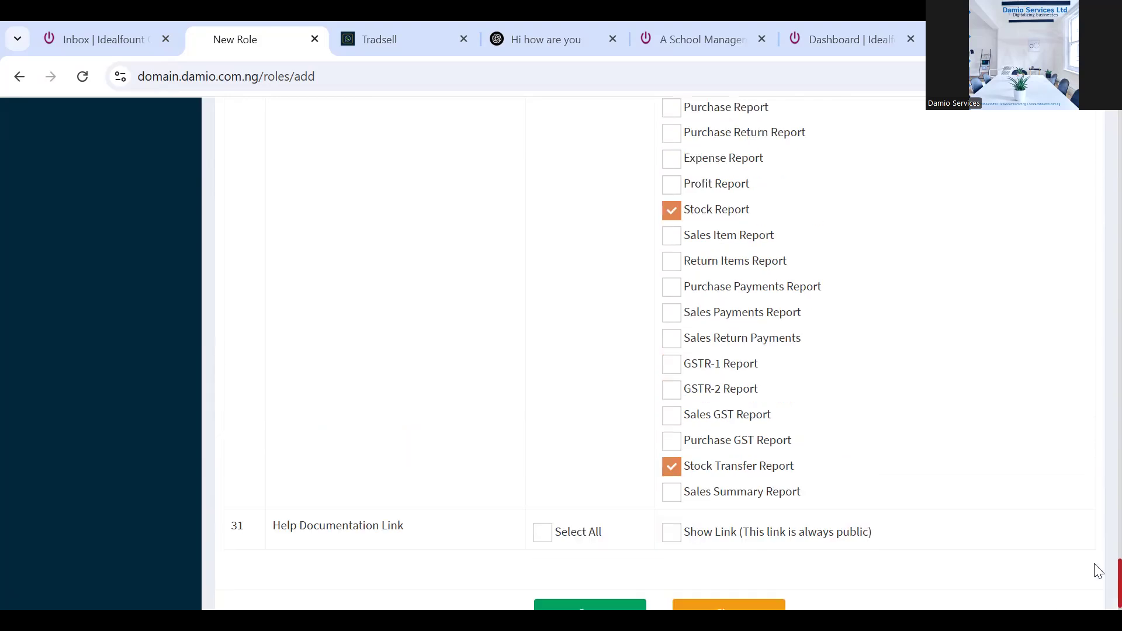
scroll(1098, 554, "up", 1)
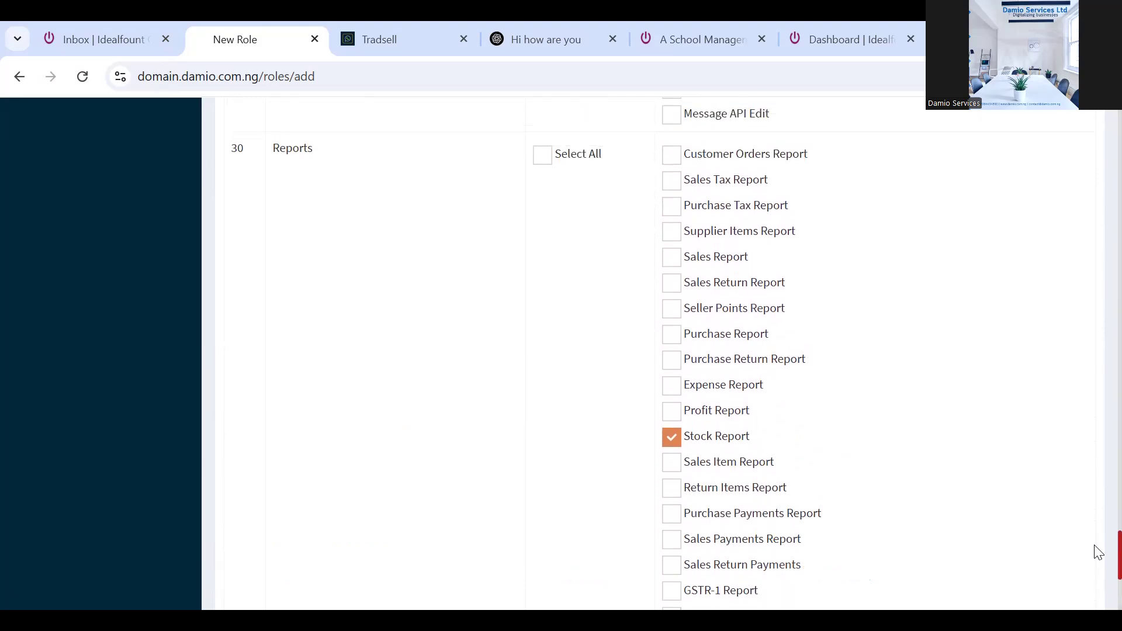
left_click(671, 233)
left_click(672, 365)
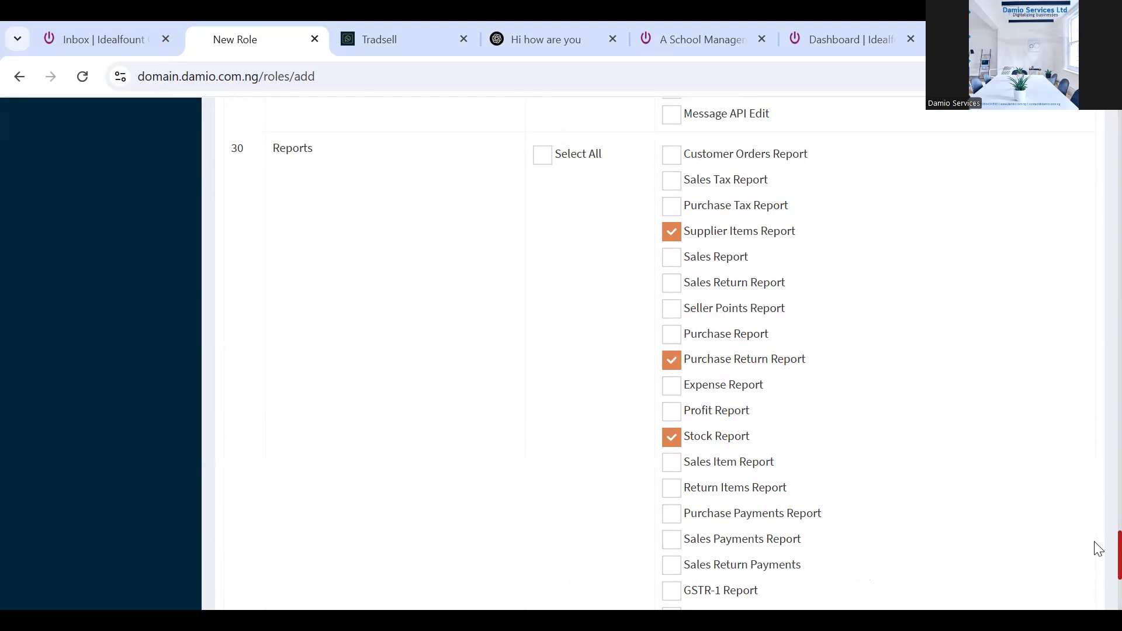
scroll(1095, 584, "down", 4)
scroll(1094, 570, "up", 7)
scroll(1098, 549, "up", 3)
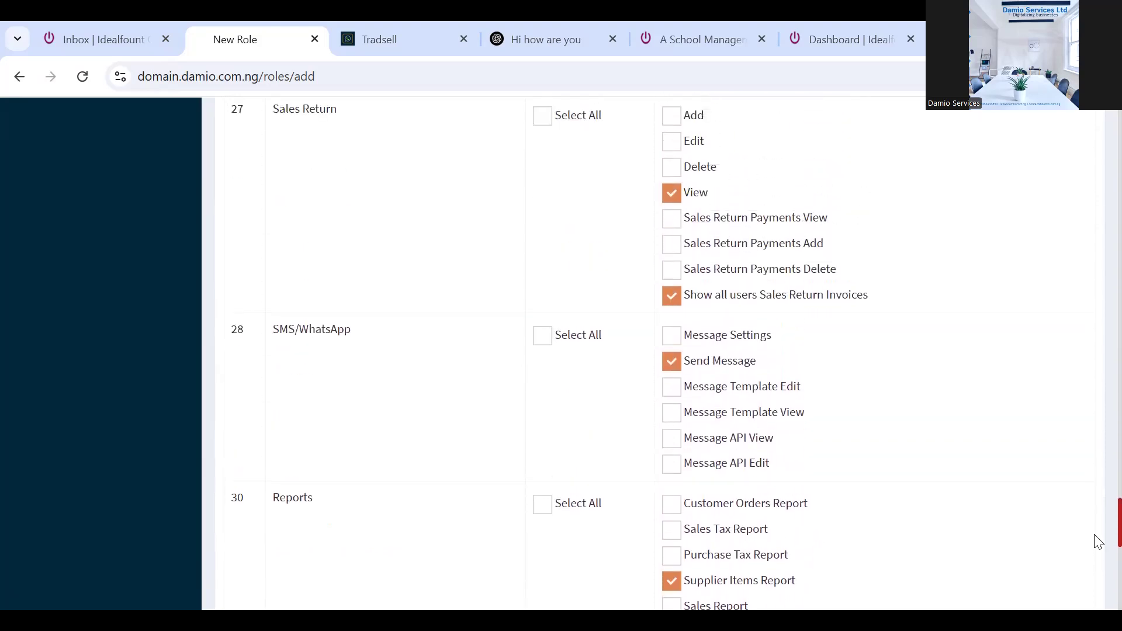
scroll(1098, 542, "down", 12)
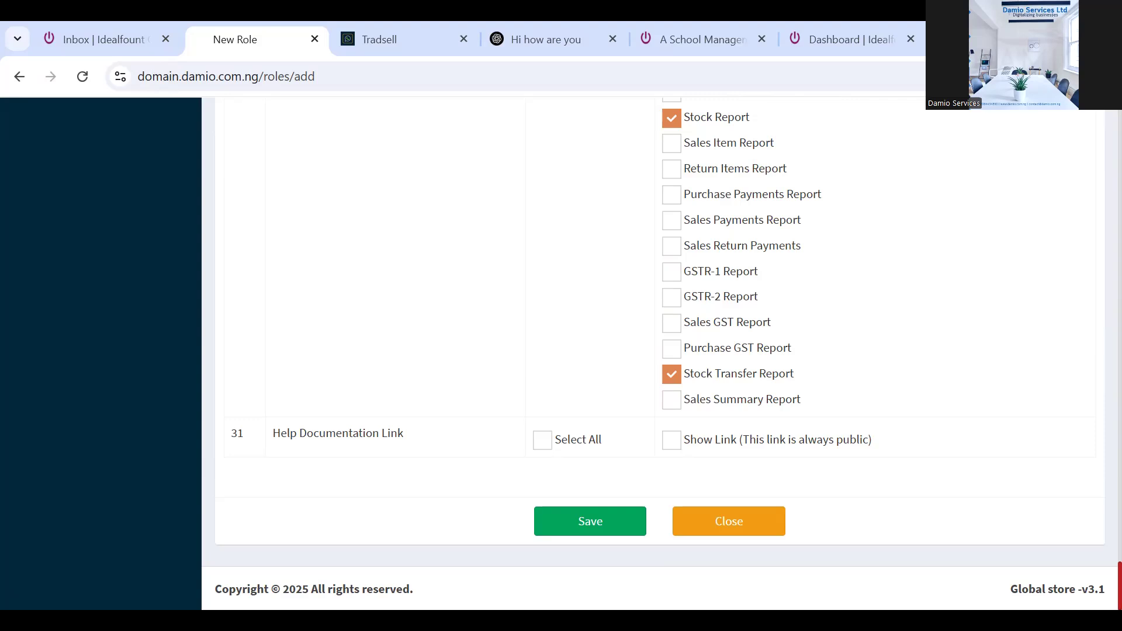
Save and confirm the Store Personnel role, then go to the Users List
left_click(582, 524)
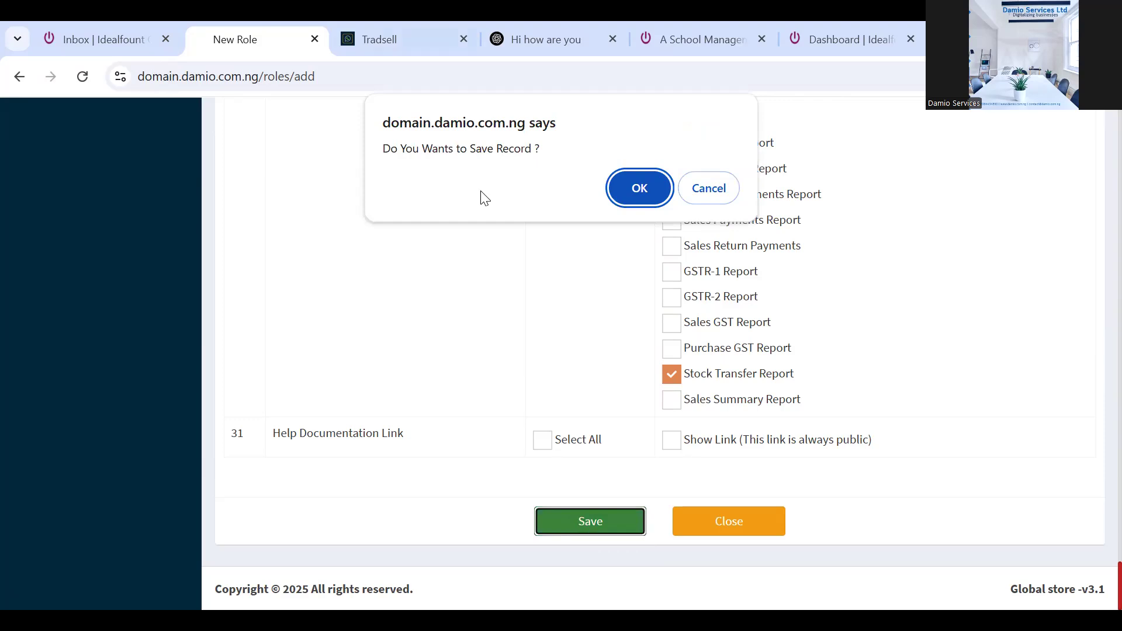
left_click(635, 189)
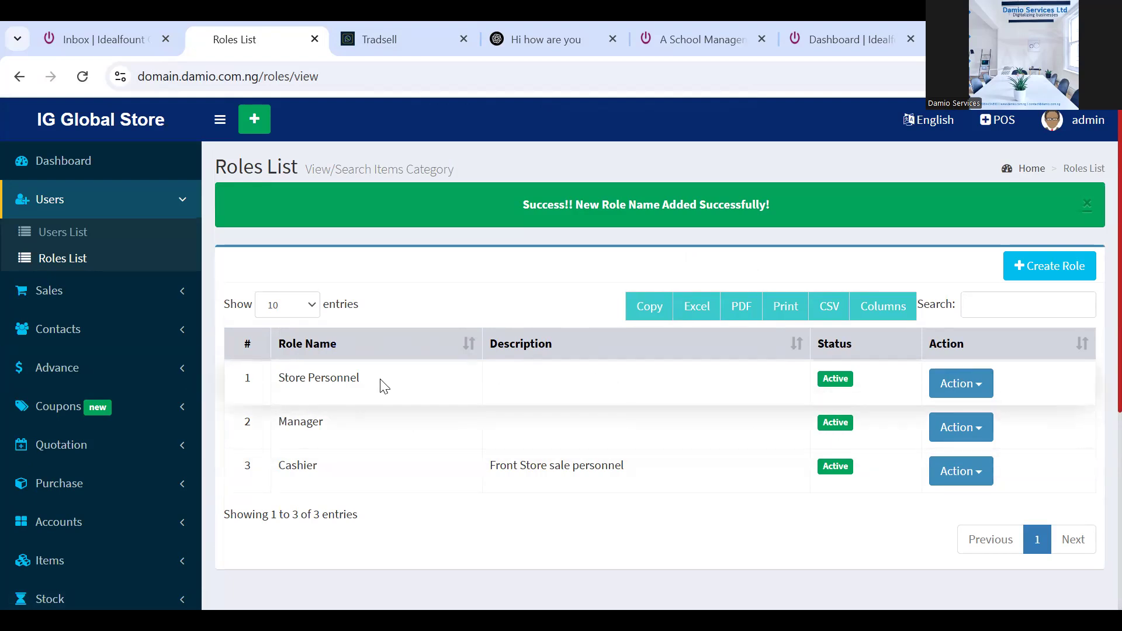
left_click(49, 242)
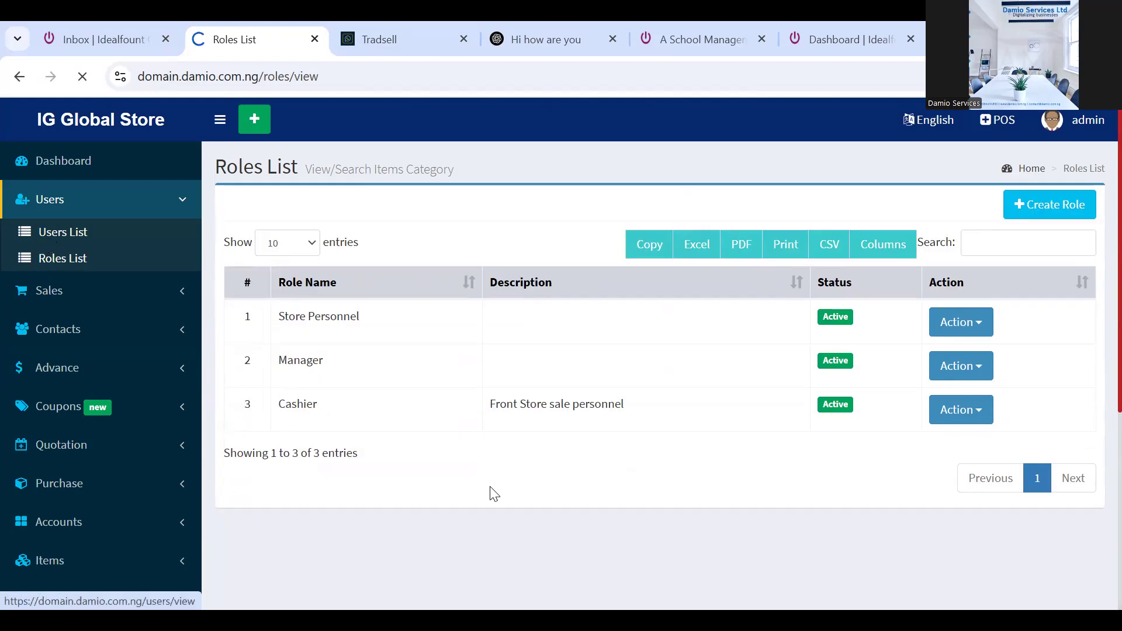
Create a user with username Store025 and the person's first name, last name and e-mail
left_click(1040, 215)
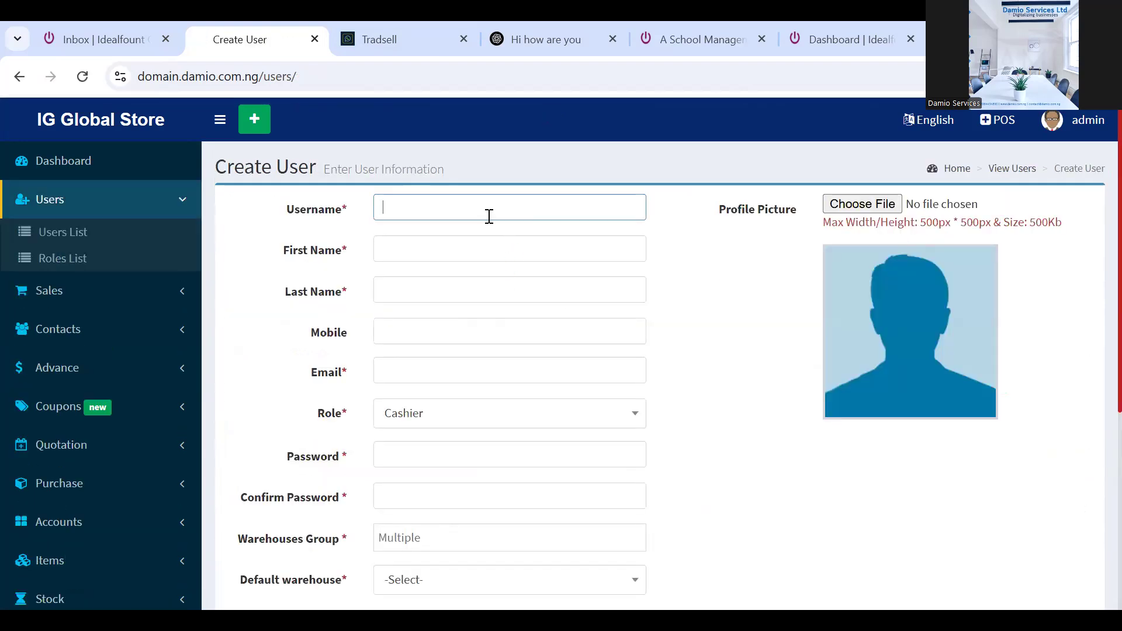
type("Store025")
left_click(472, 247)
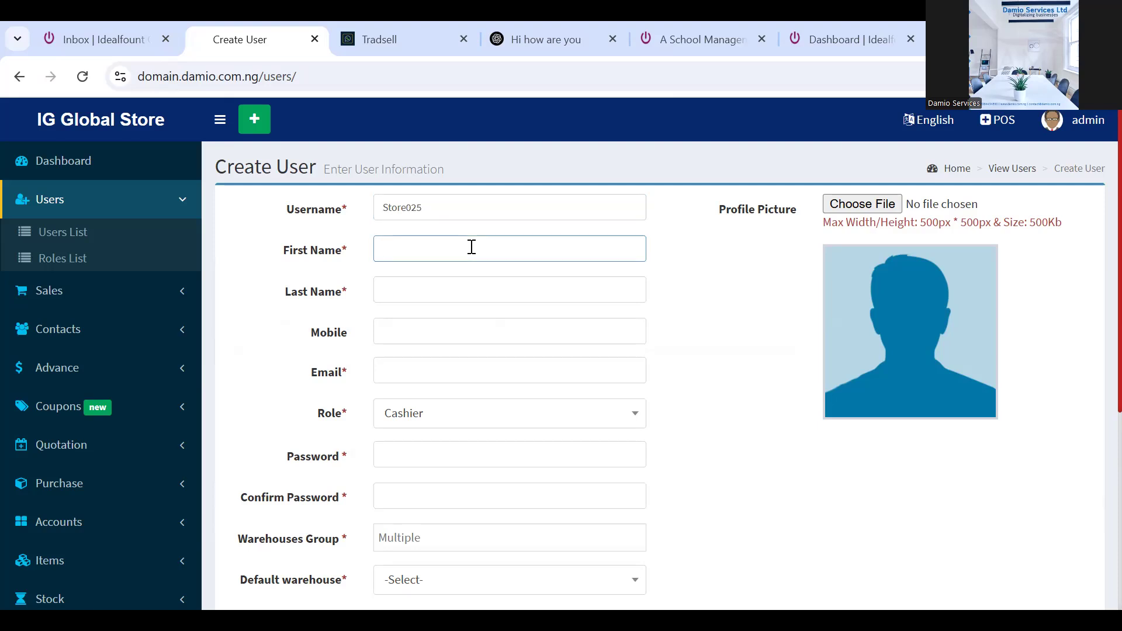
left_click(459, 290)
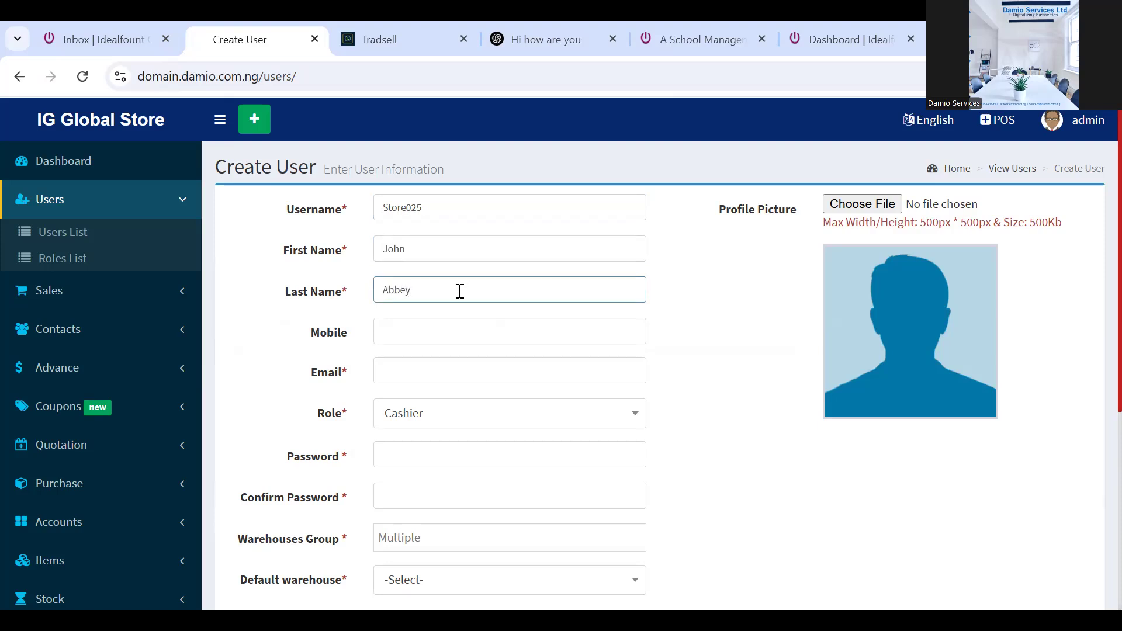
left_click(444, 374)
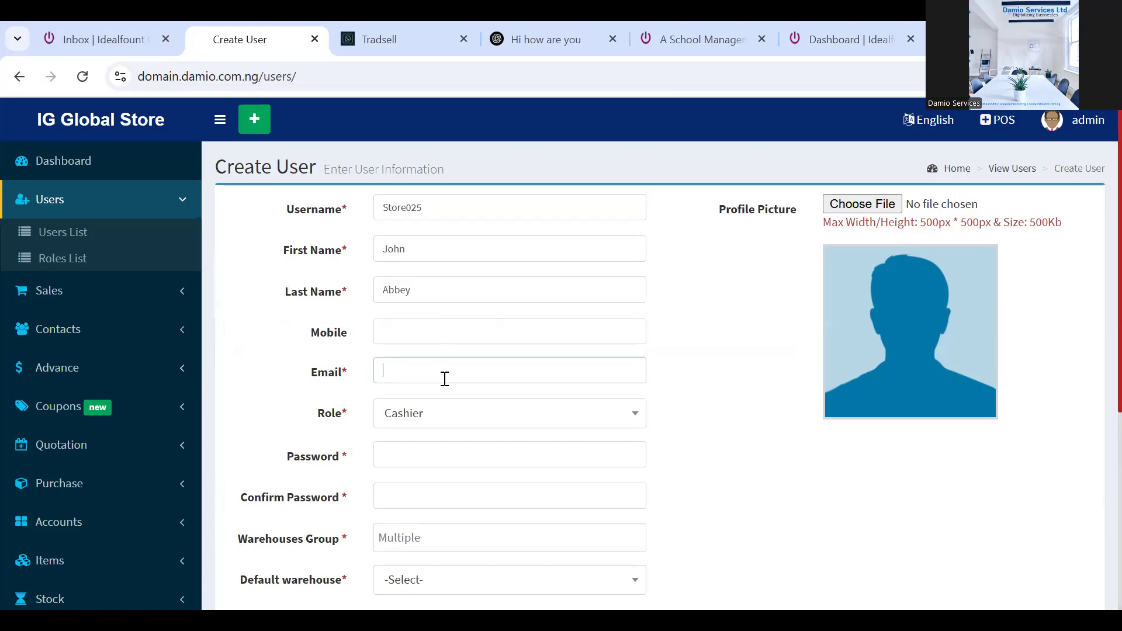
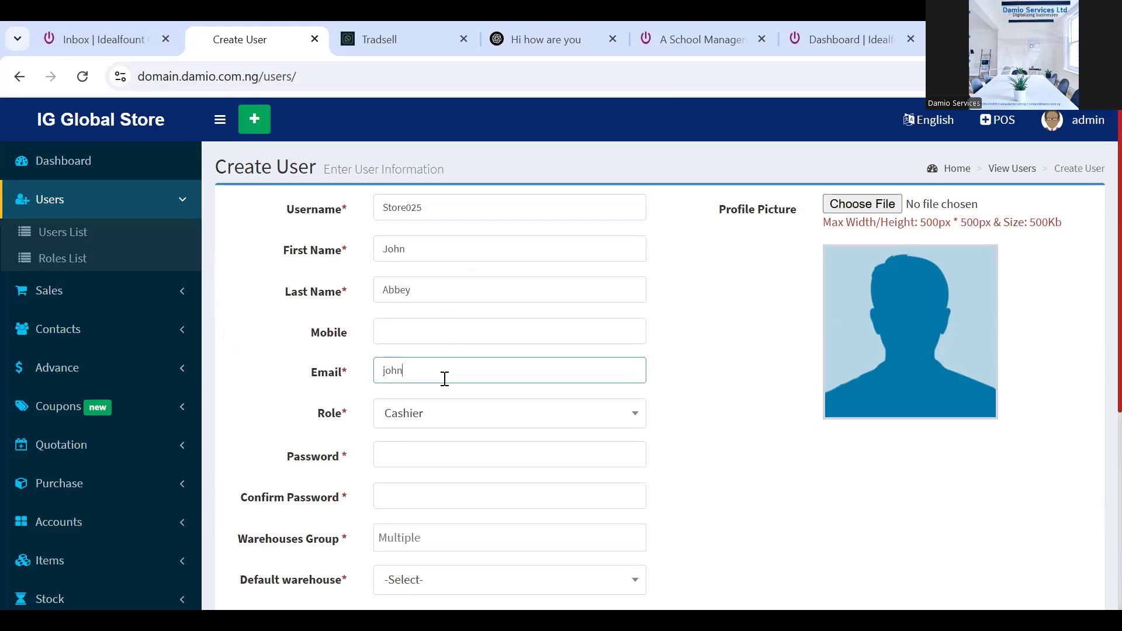
Give the user the Store Personnel role and both warehouses, with IG Global store as default
left_click(442, 422)
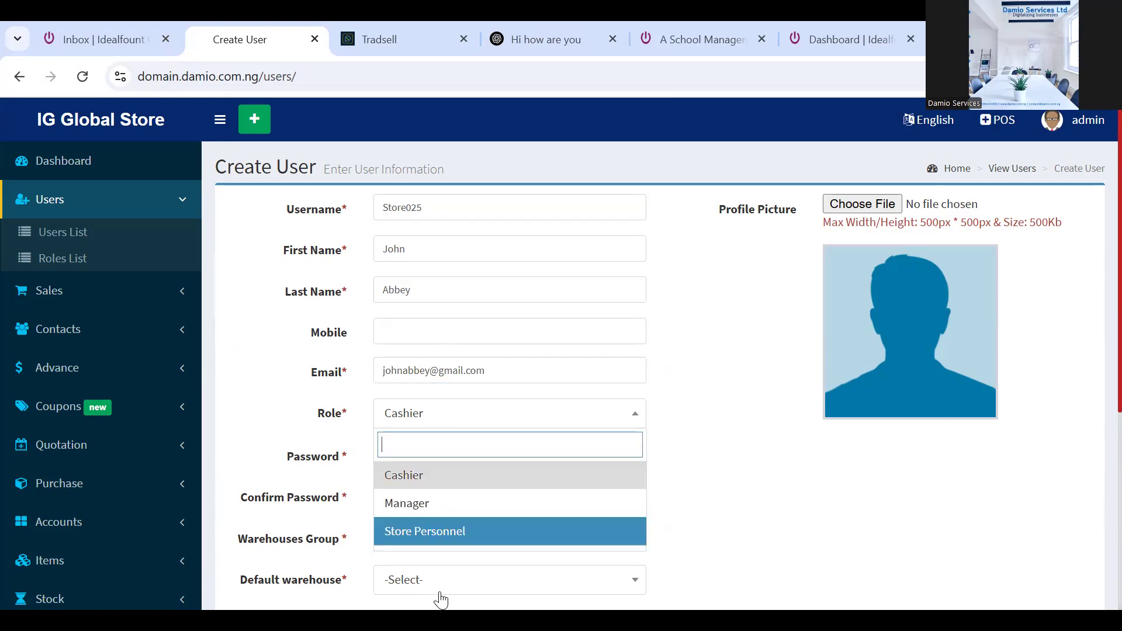
left_click(448, 535)
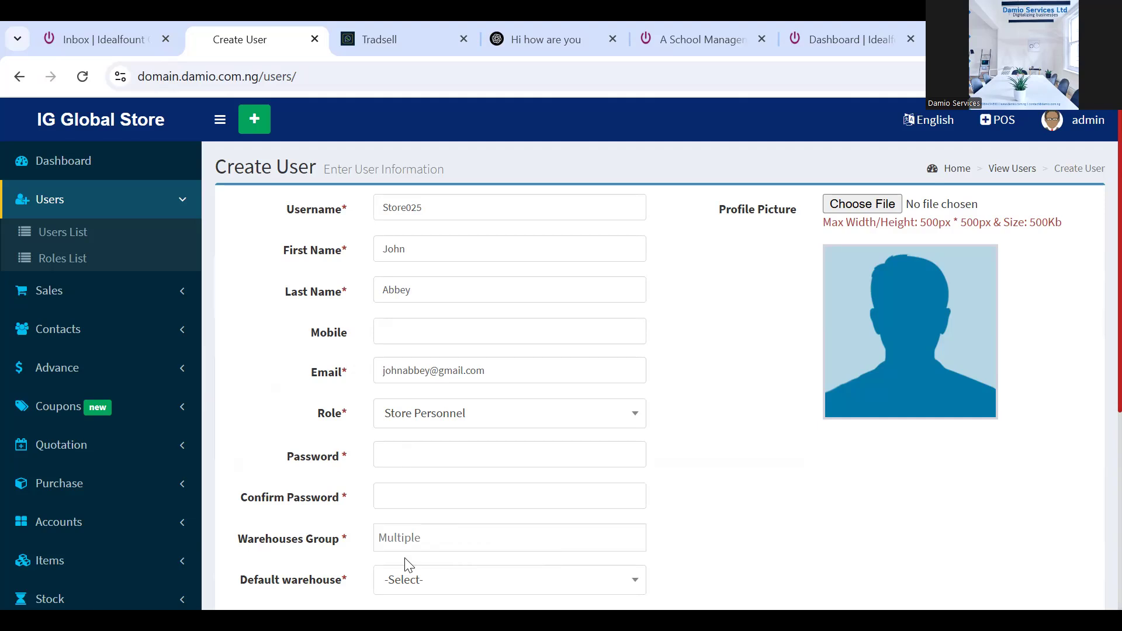
left_click(450, 545)
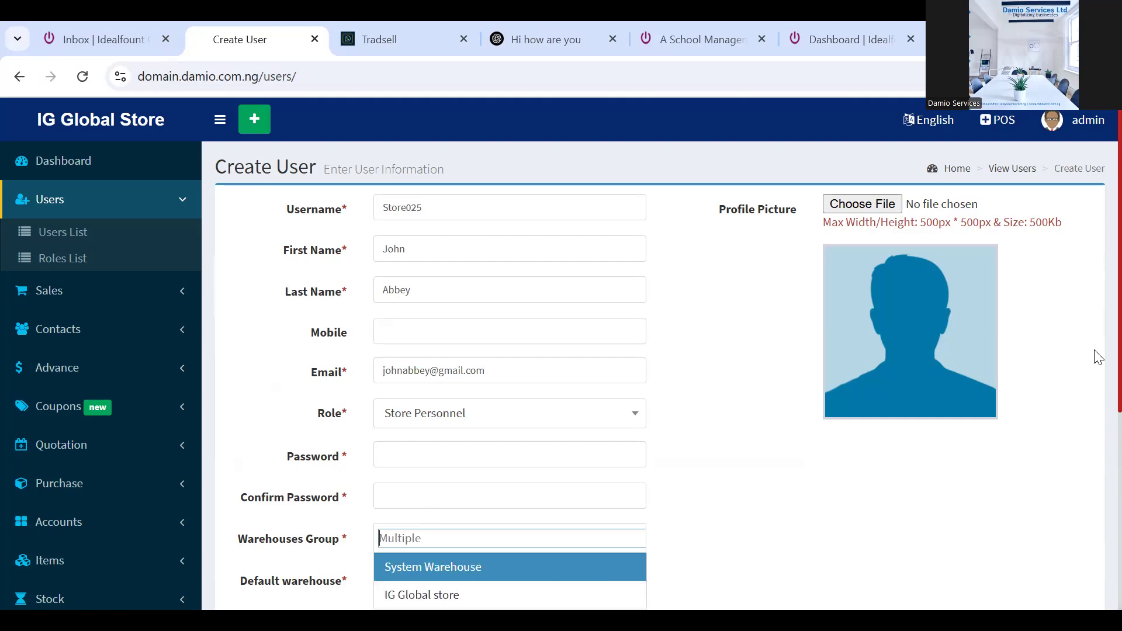
scroll(1095, 380, "down", 2)
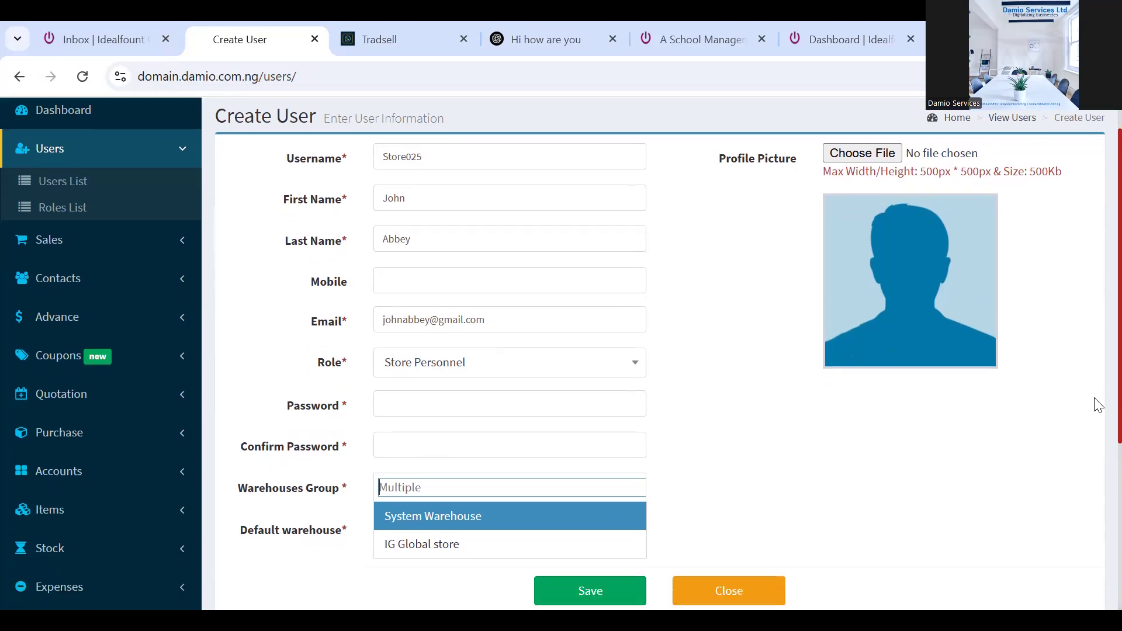
scroll(1098, 456, "down", 2)
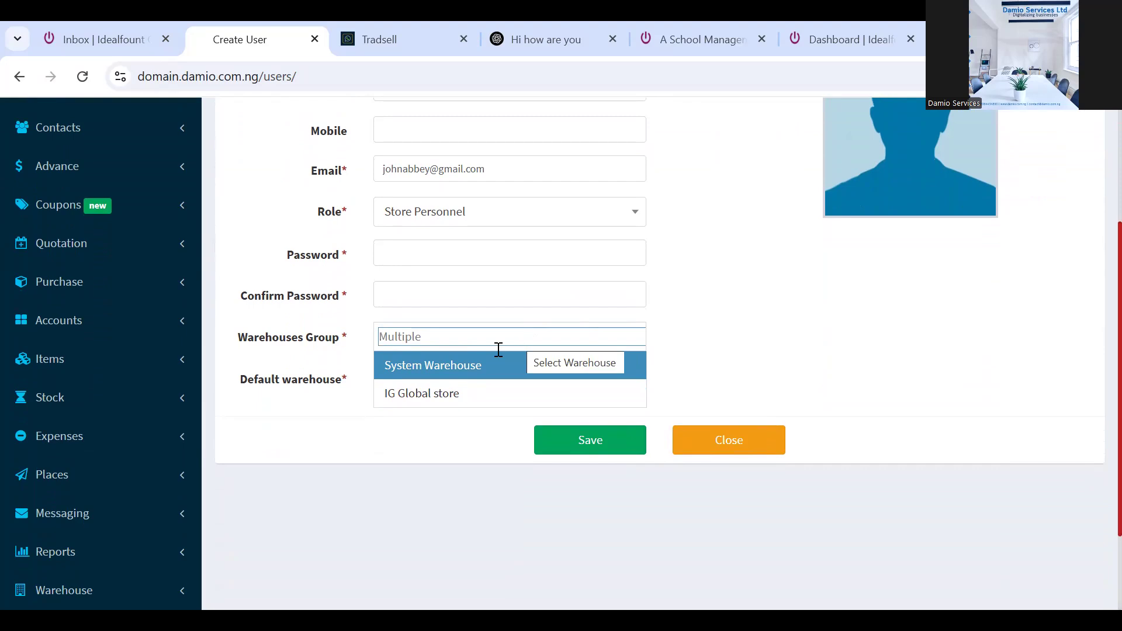
left_click(457, 396)
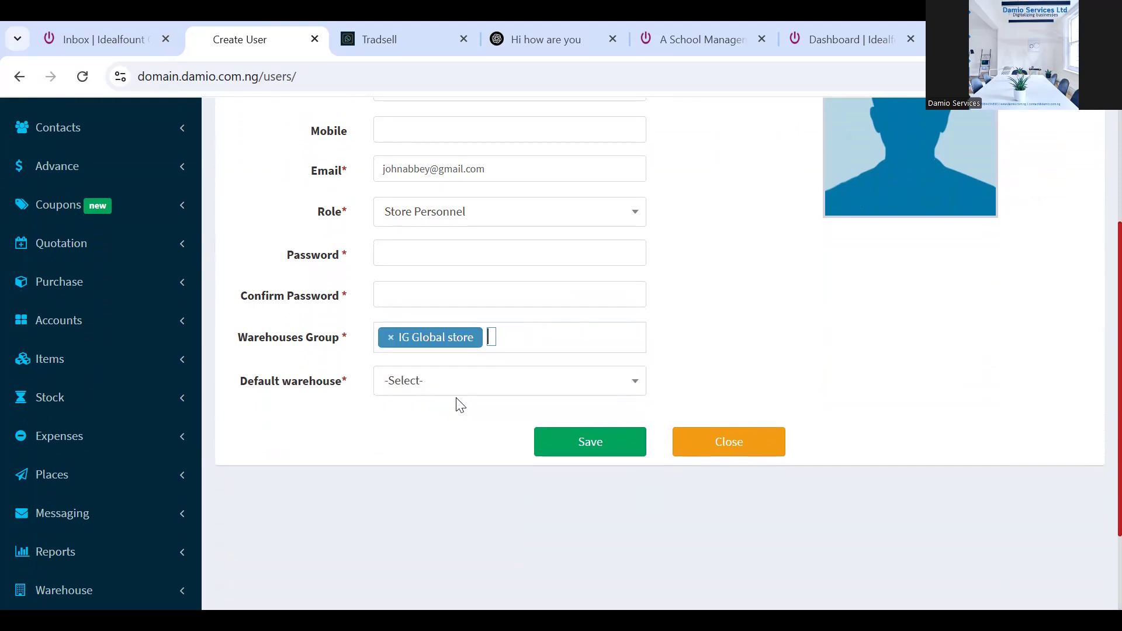
left_click(441, 389)
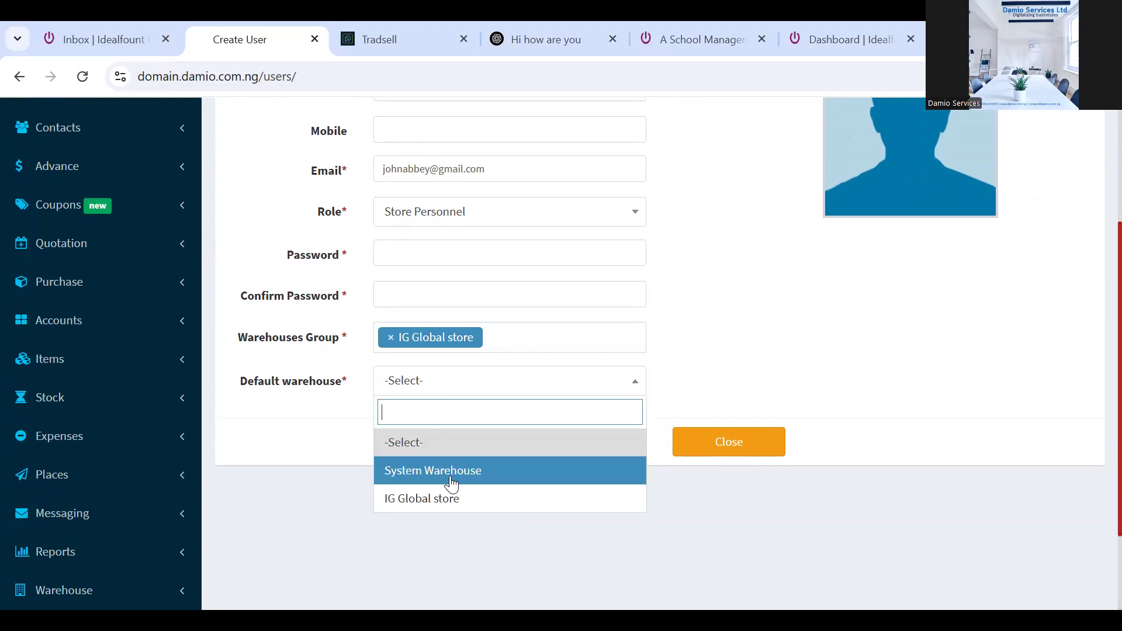
left_click(423, 499)
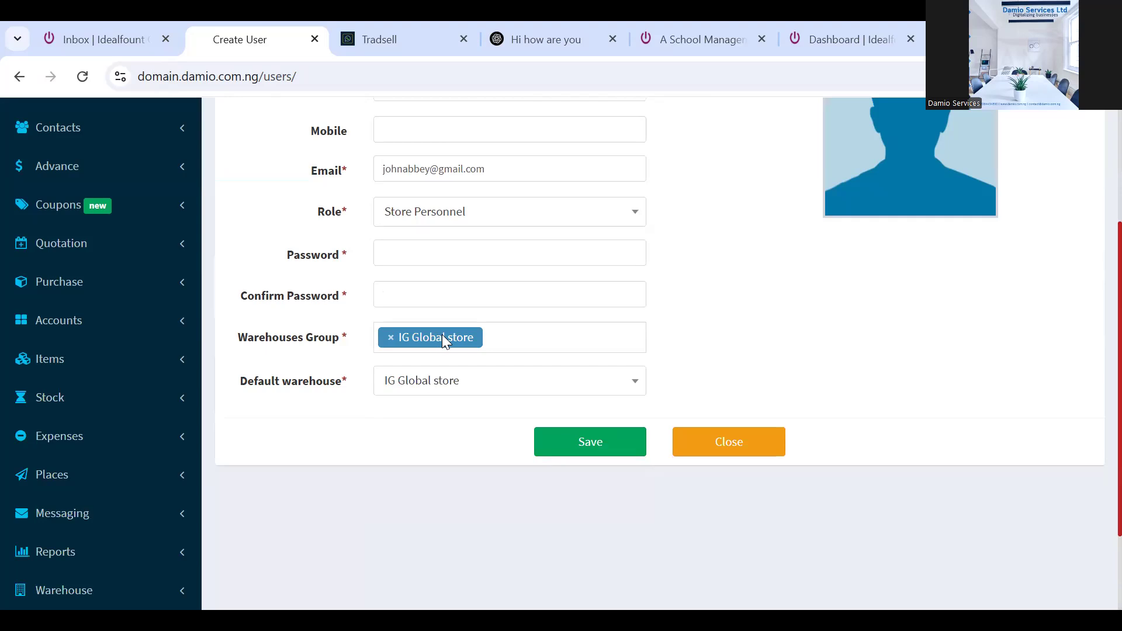
left_click(496, 336)
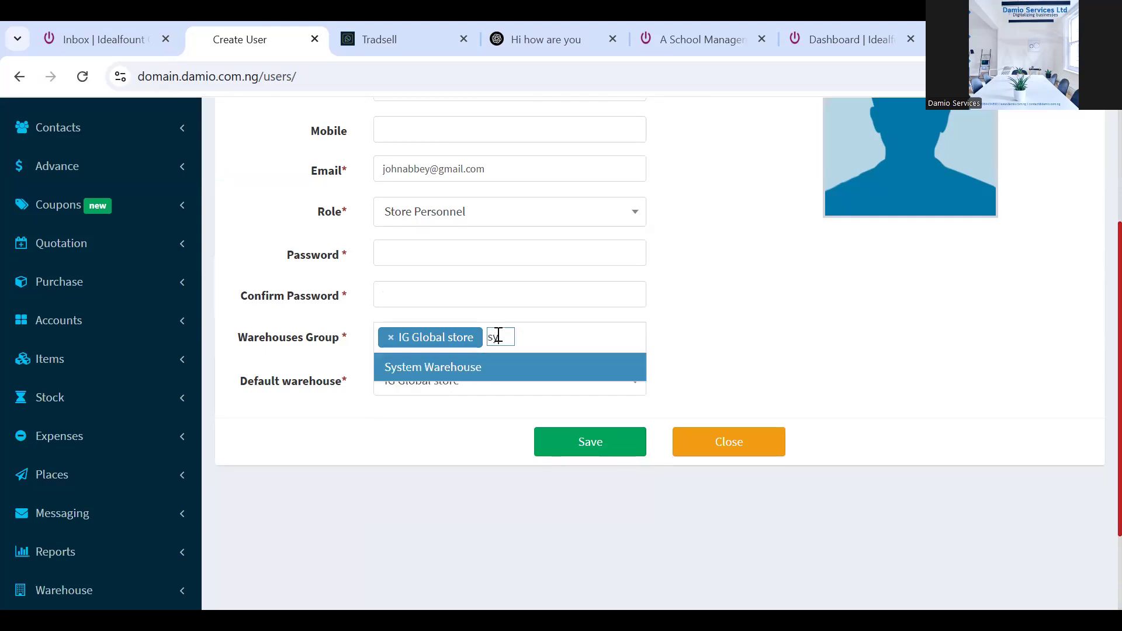
left_click(501, 368)
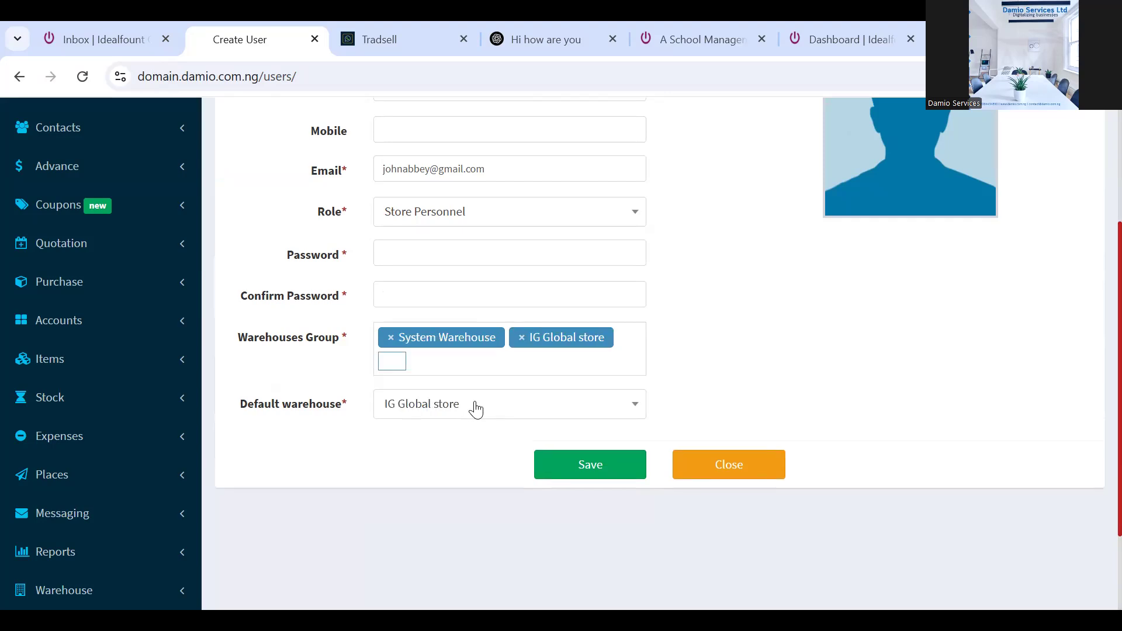
Enter and confirm the user's password, then submit the new user
left_click(579, 471)
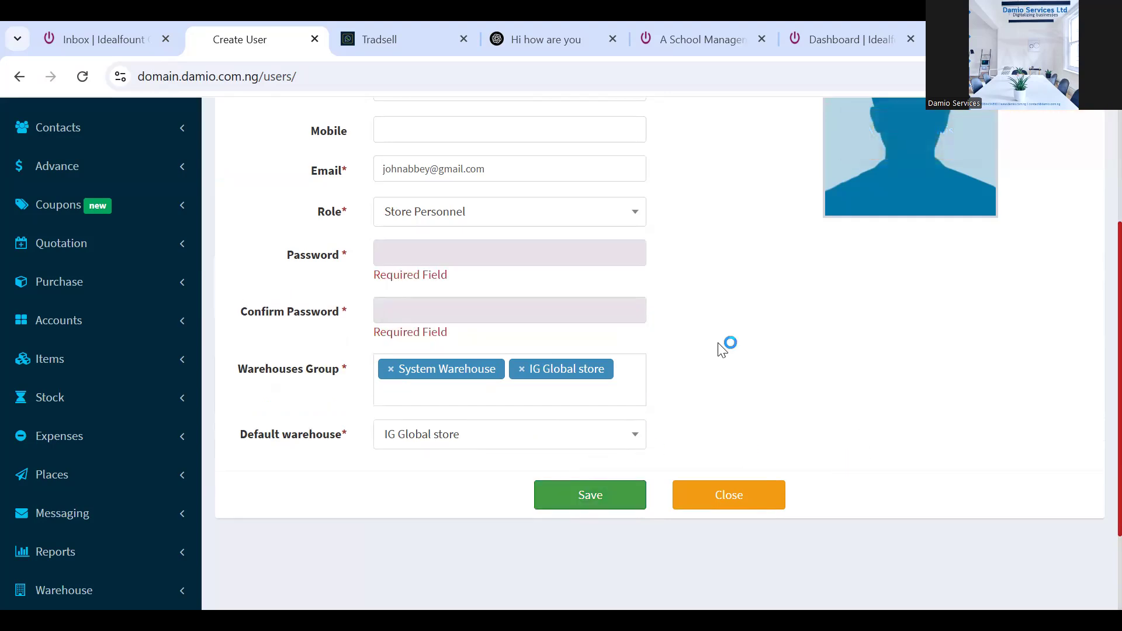
left_click(455, 246)
type("123")
type("5678")
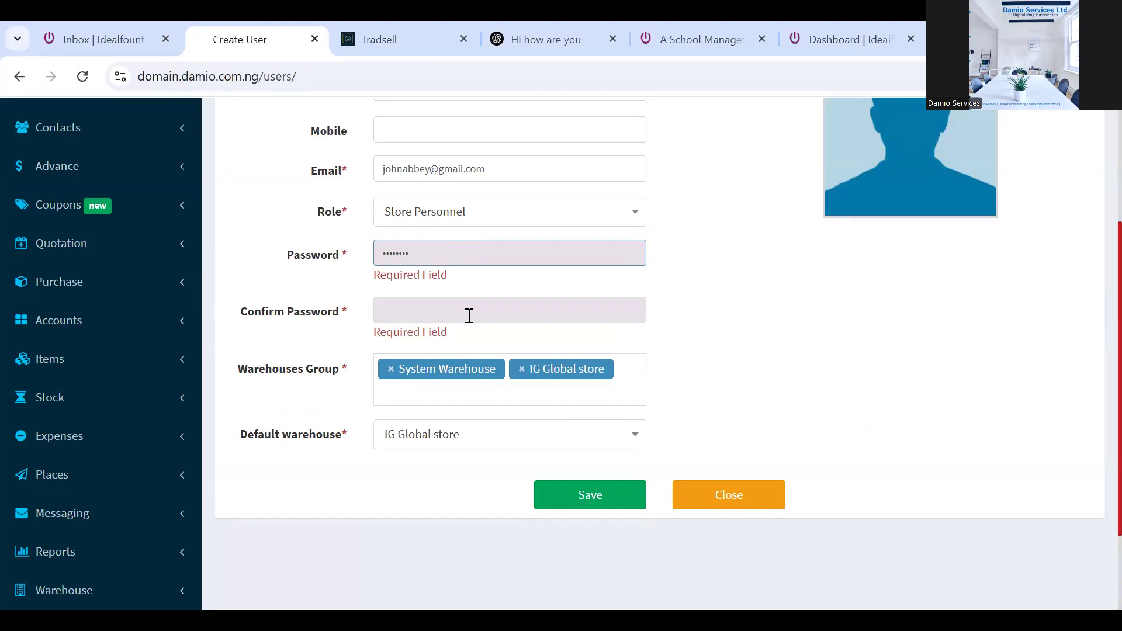
type("12345678")
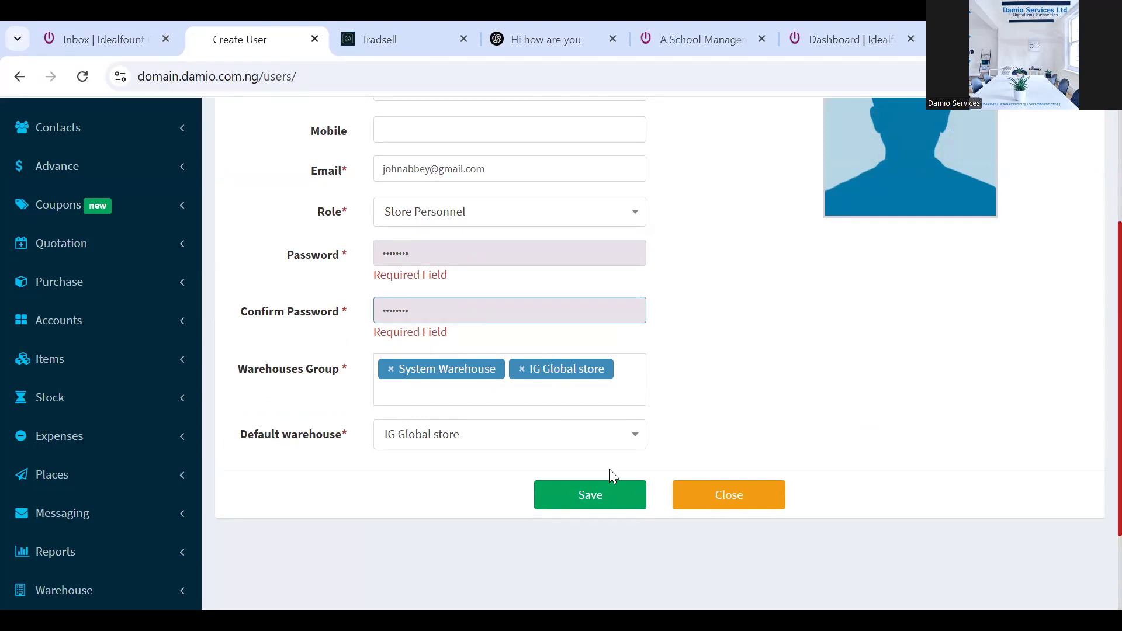
left_click(605, 510)
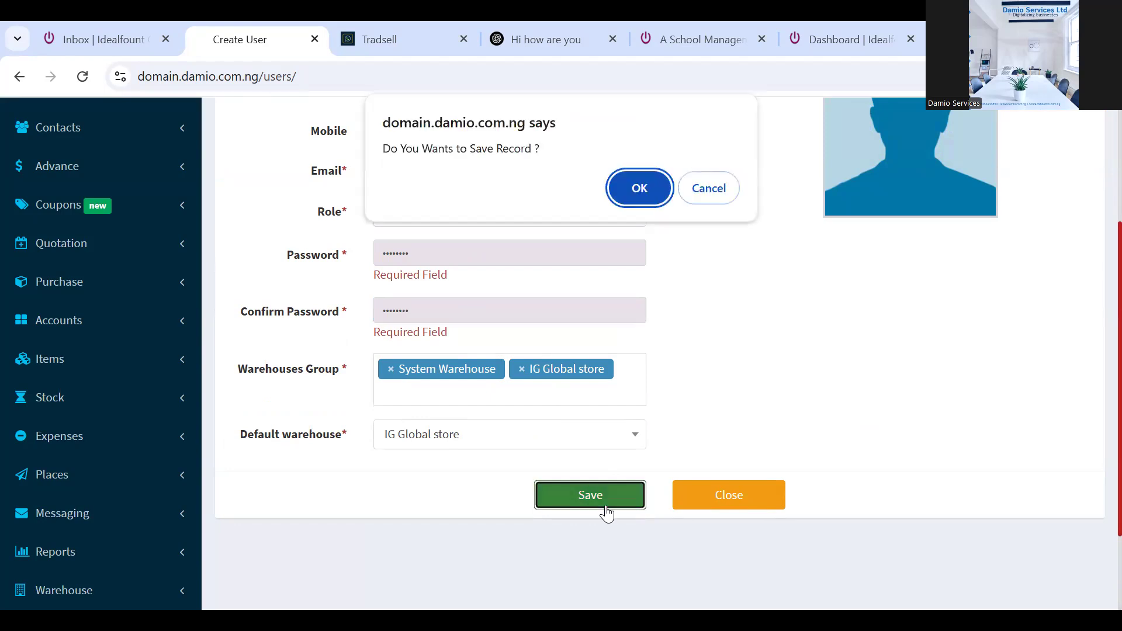
Confirm saving the new user, then collapse Users and expand the Sales menu
left_click(638, 195)
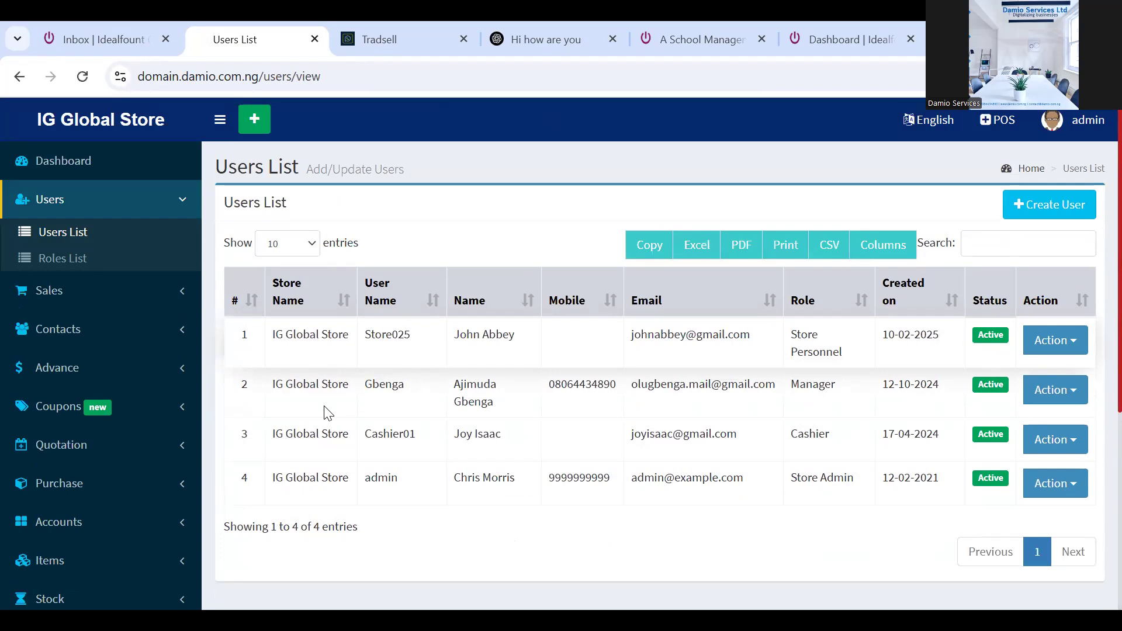
left_click(161, 211)
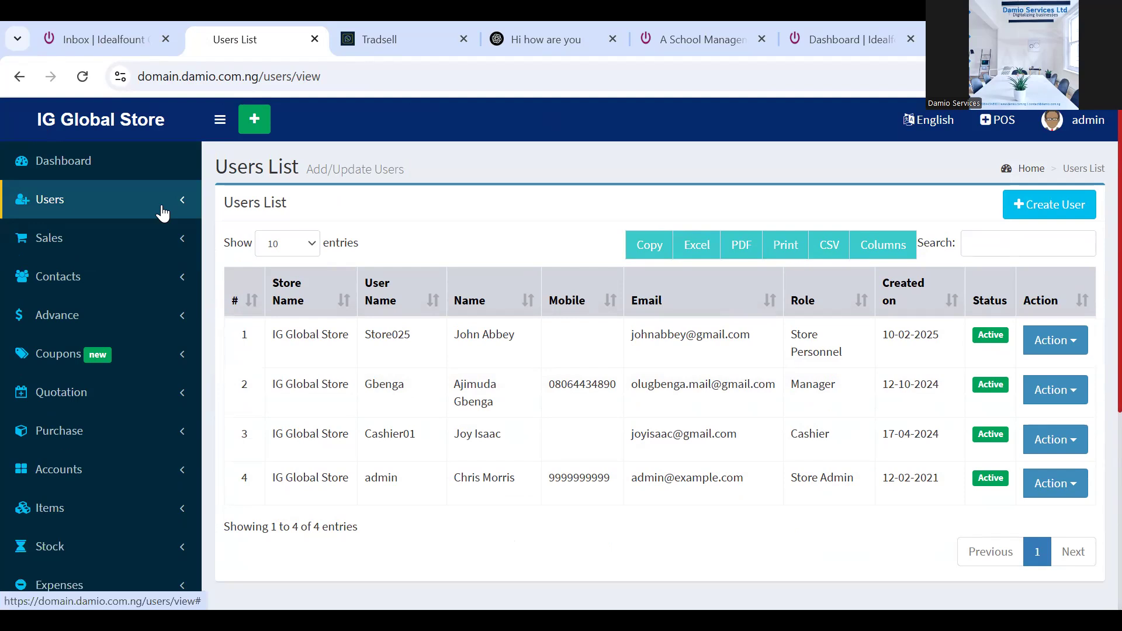
left_click(182, 242)
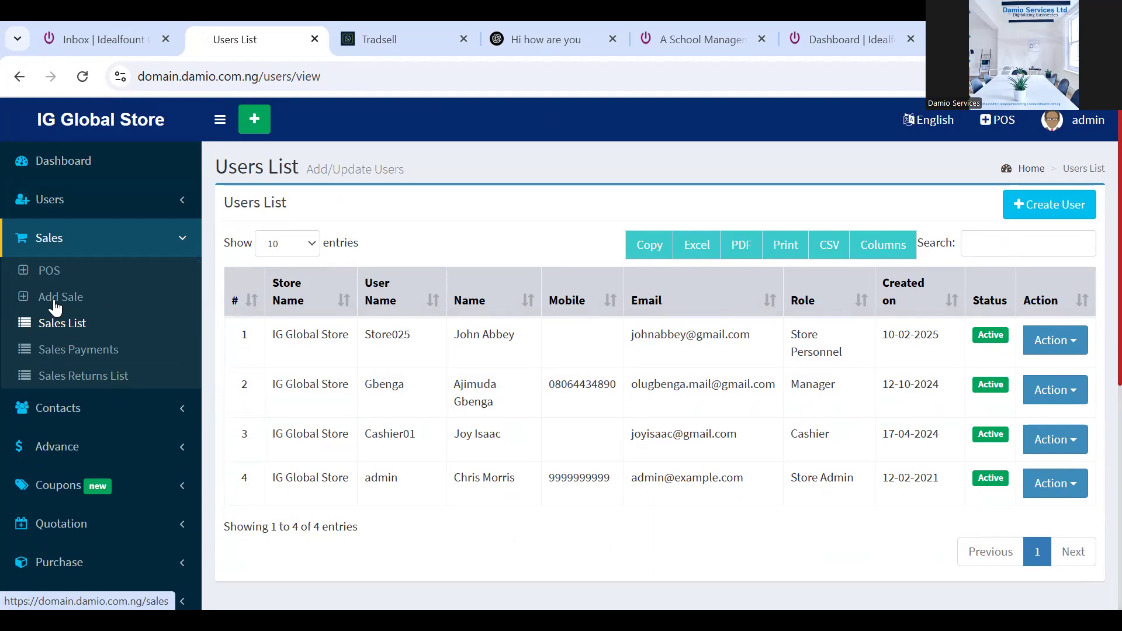
Open the POS screen and set the sale's warehouse to System Warehouse
left_click(47, 270)
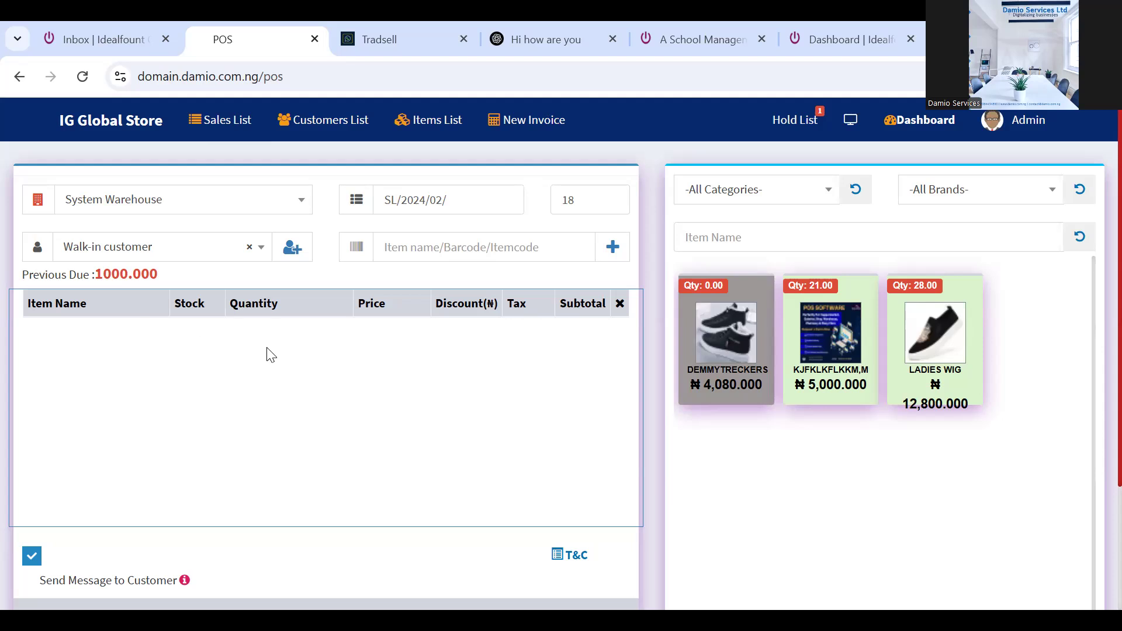
left_click(299, 204)
left_click(215, 288)
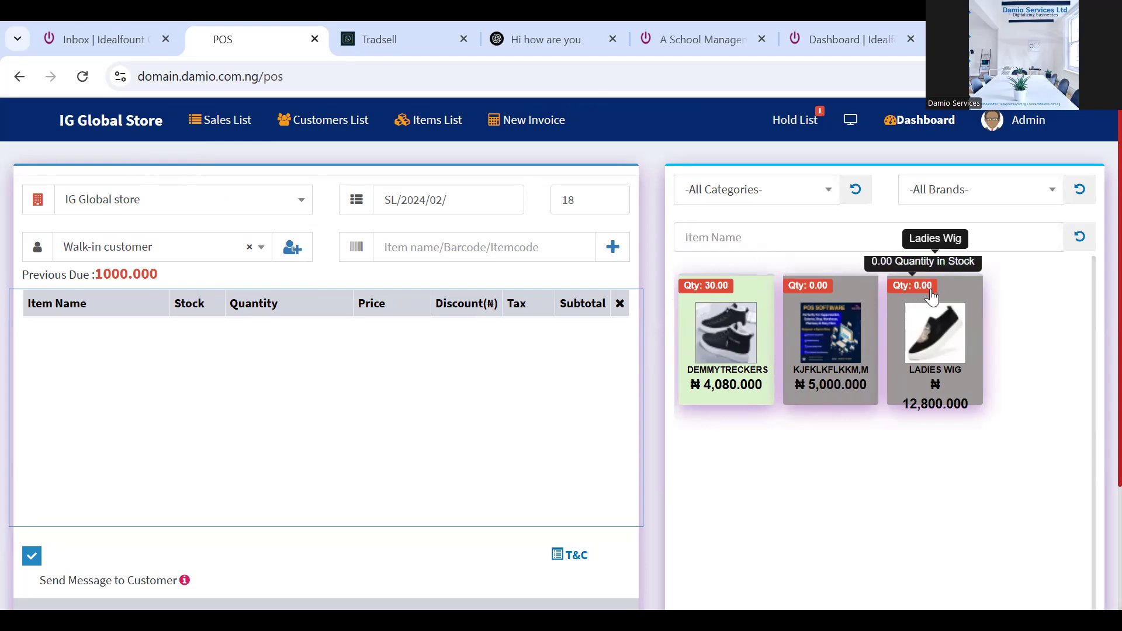
left_click(283, 203)
left_click(214, 264)
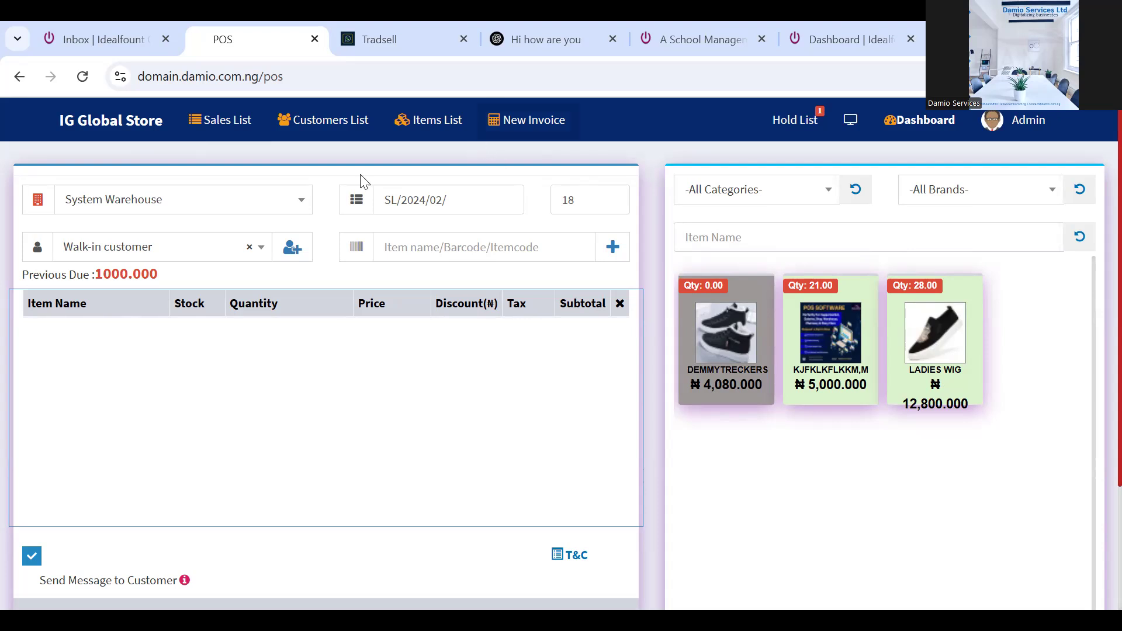
Set the POS sale's warehouse back to IG Global store
left_click(291, 200)
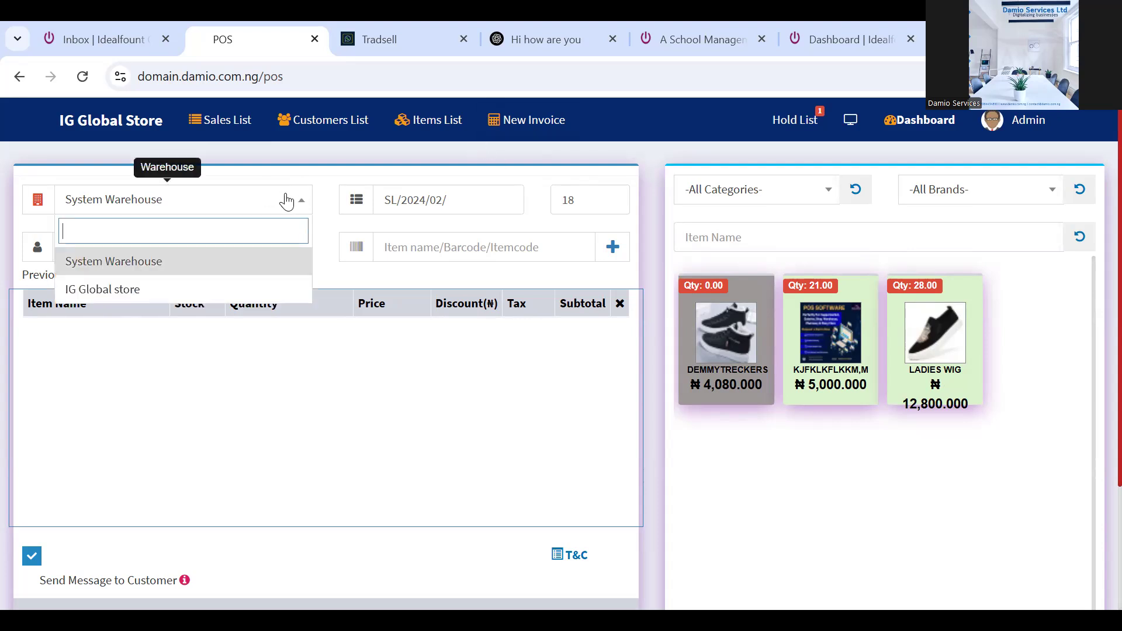
left_click(214, 274)
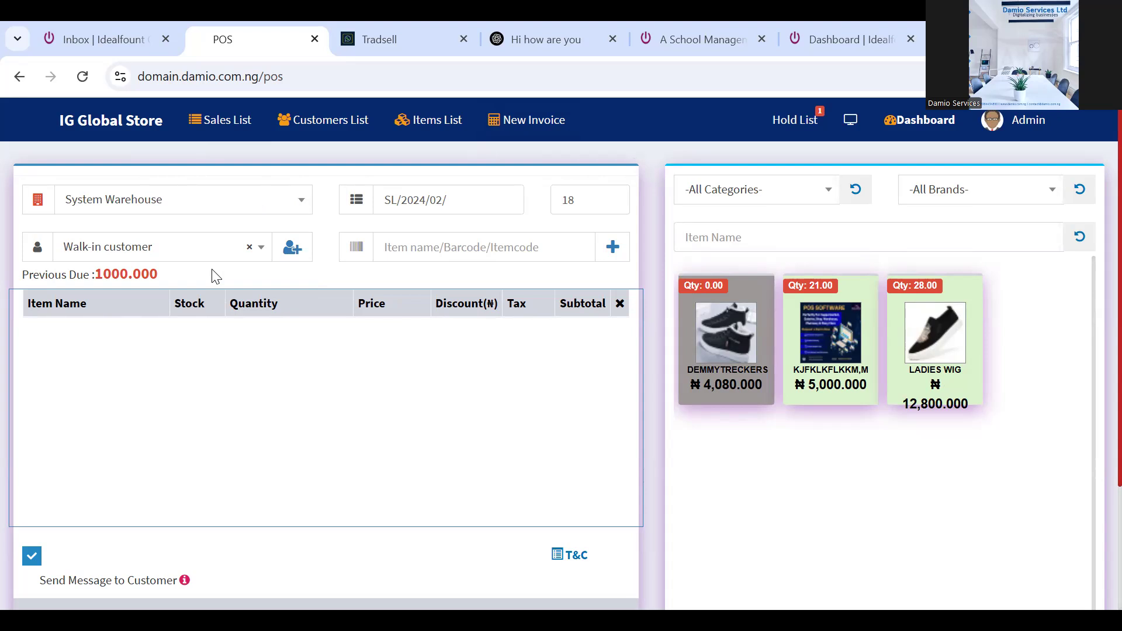
left_click(212, 203)
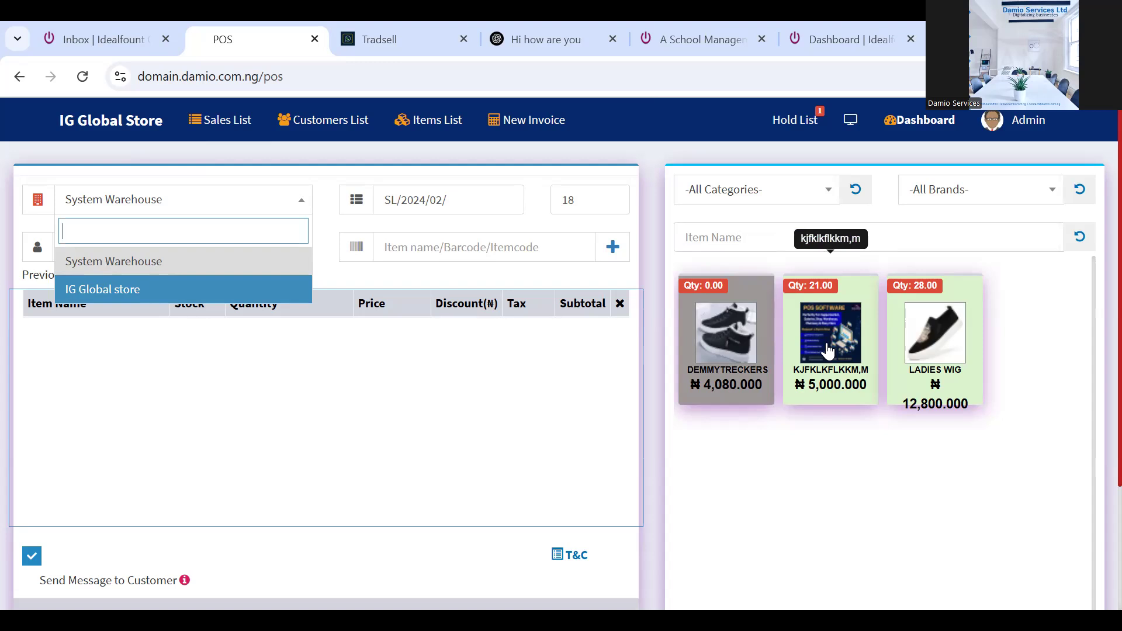
left_click(336, 358)
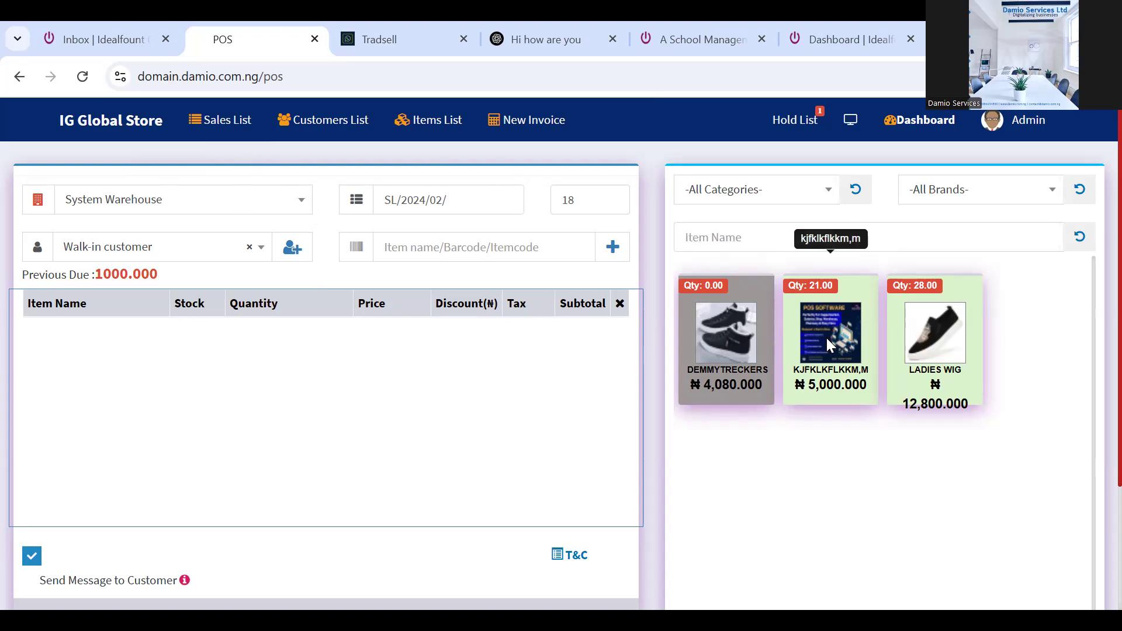
left_click(290, 205)
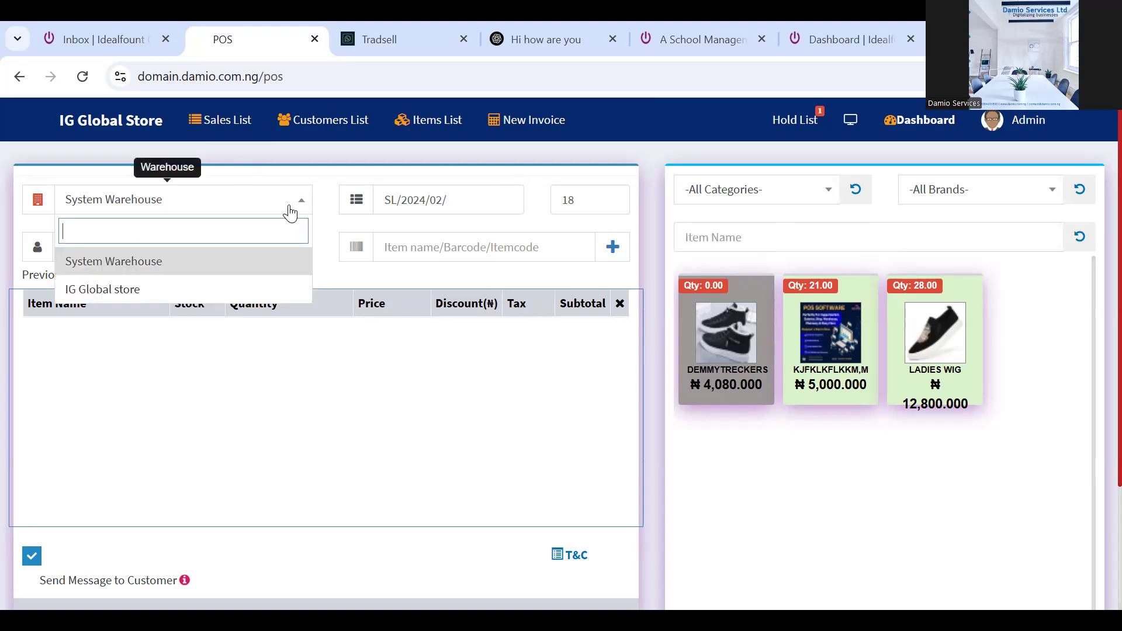
left_click(228, 290)
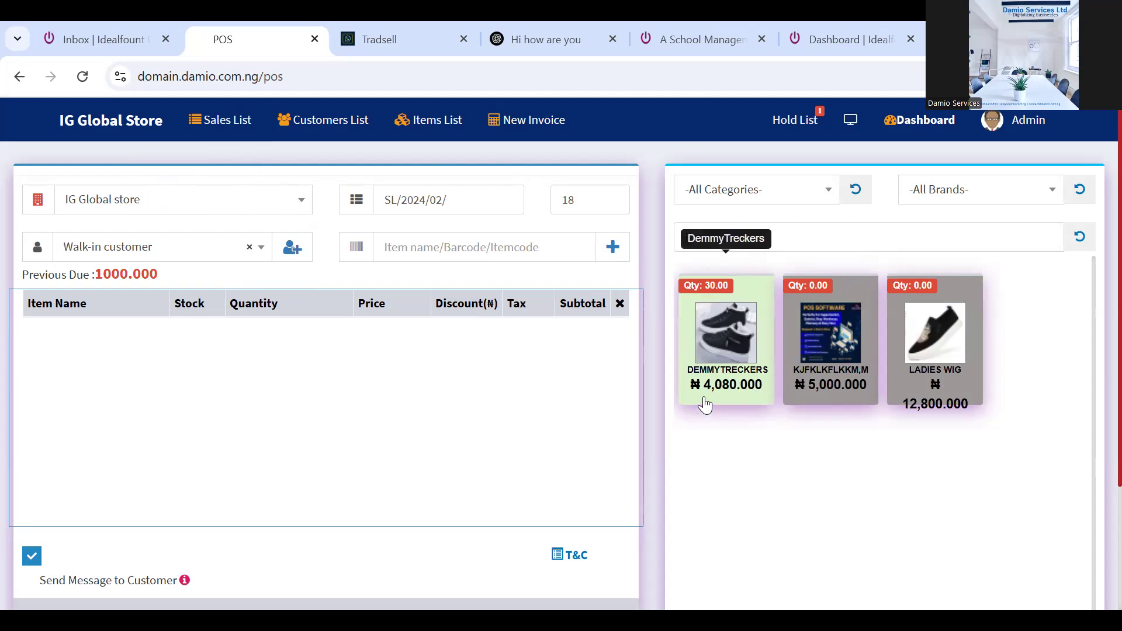
Add DemmyTreckers to the cart and raise its quantity to 4
left_click(724, 338)
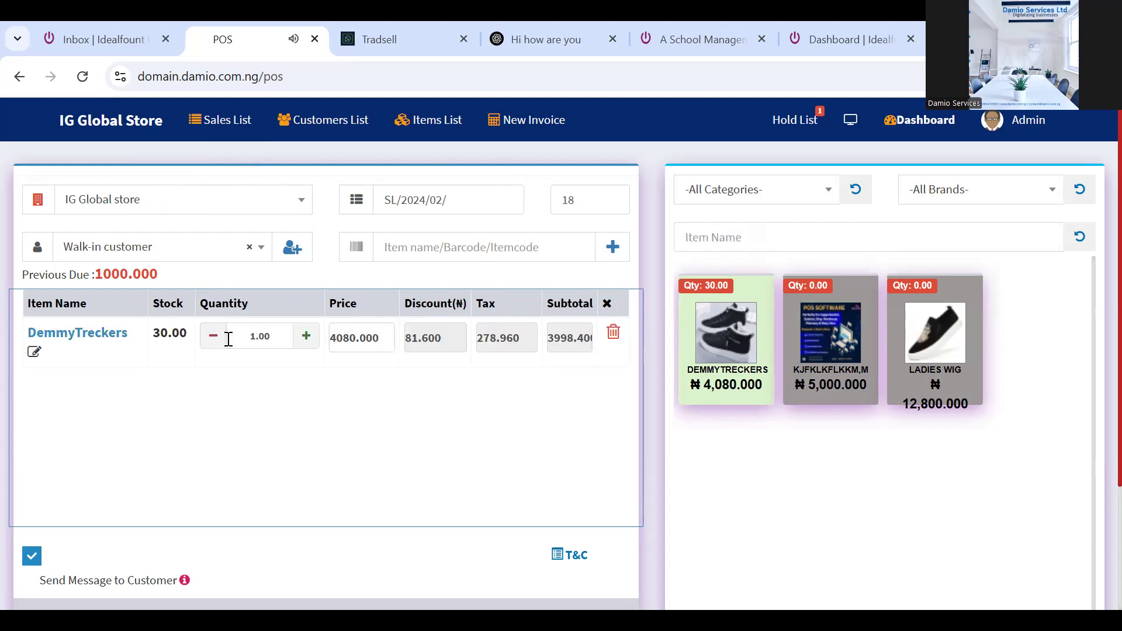
left_click(306, 343)
left_click(305, 343)
left_click(305, 343)
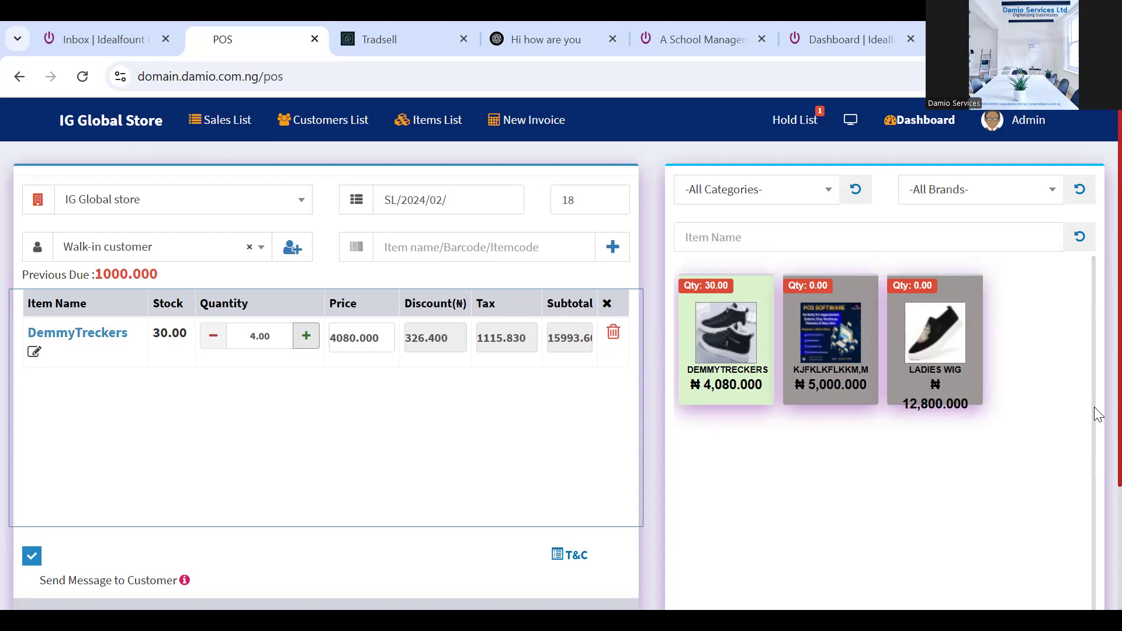
Scroll down to show the 15994.000 grand total and the Hold/Multiple/Cash/Pay All buttons
scroll(1094, 408, "down", 3)
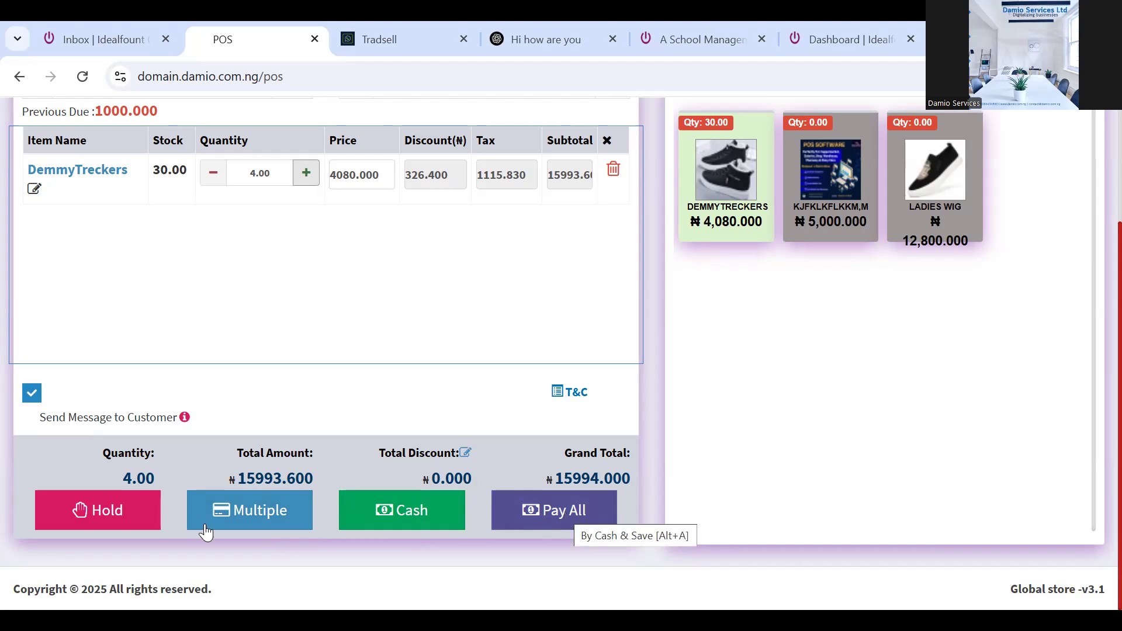
Record a 9000 Transfer payment in the Multiple payments dialog
left_click(261, 510)
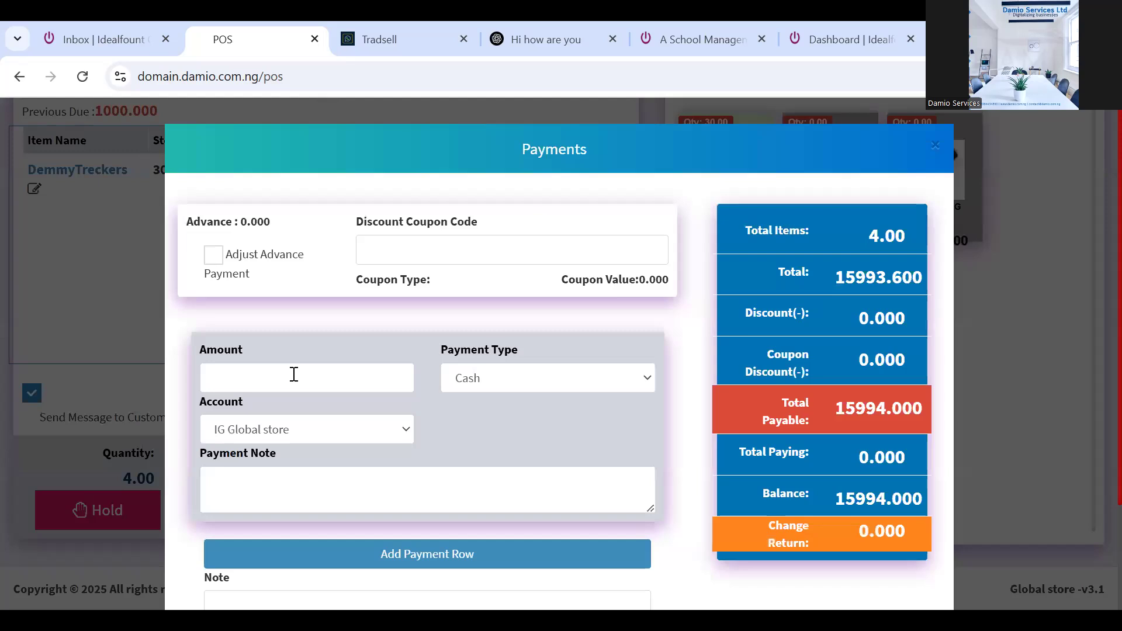
left_click(294, 374)
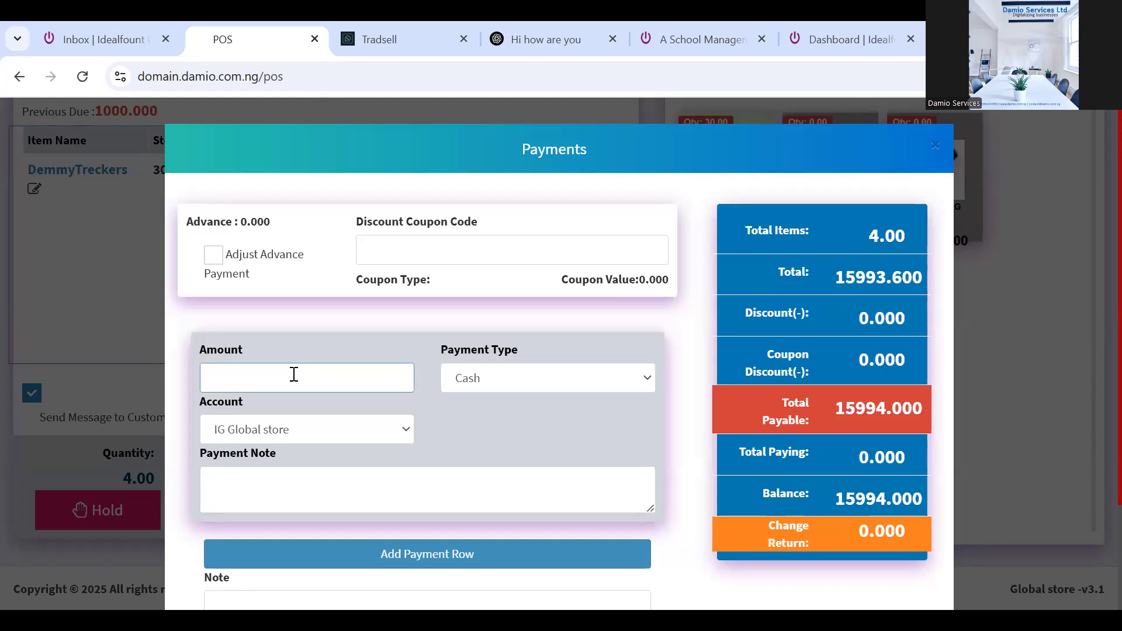
type("9000")
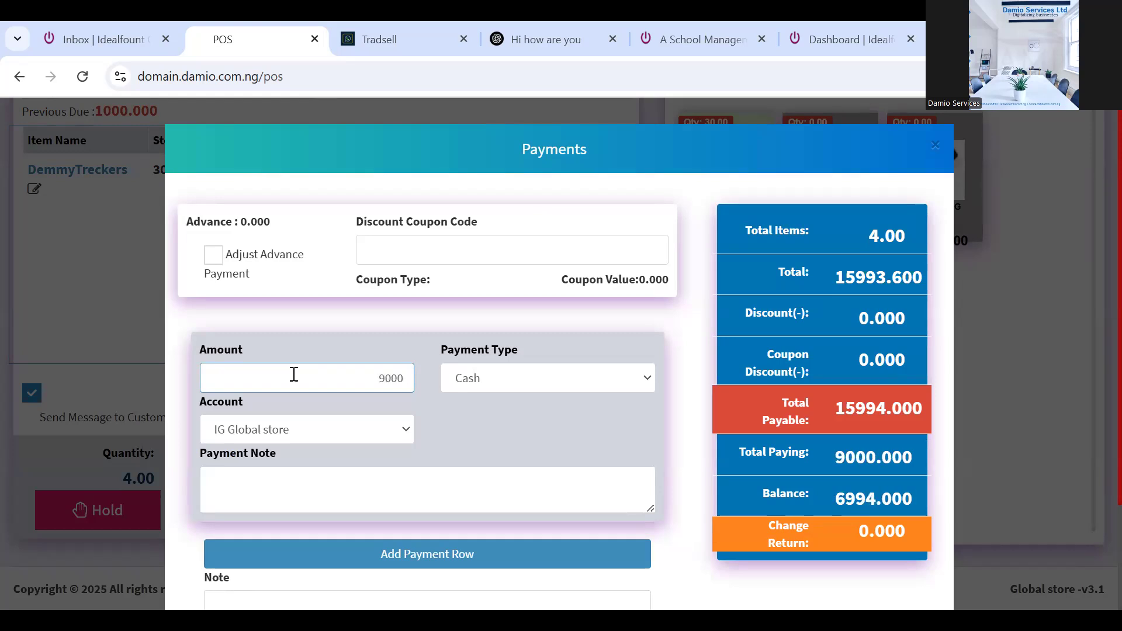
left_click(603, 377)
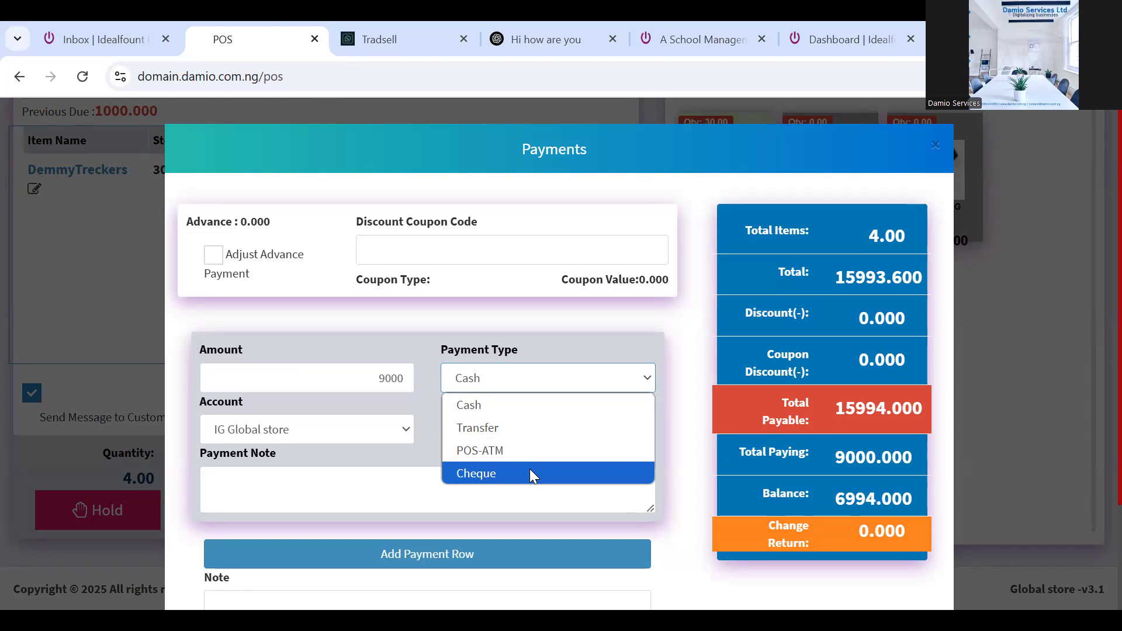
left_click(520, 429)
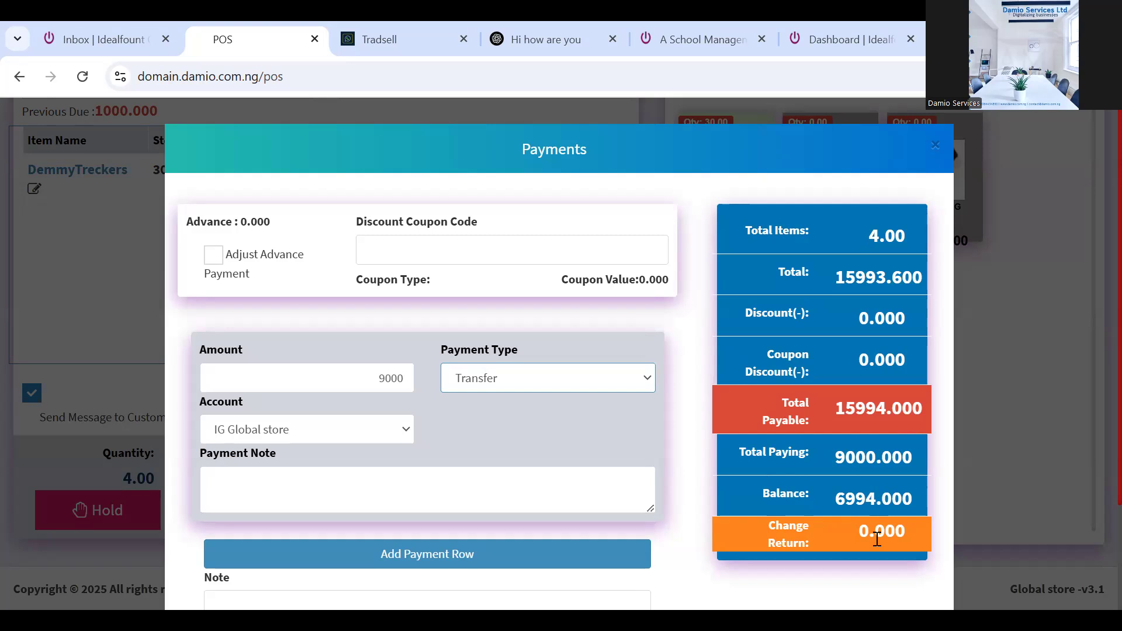
Change the transfer amount to 17000, leaving 1,006.4 change due
left_click(389, 376)
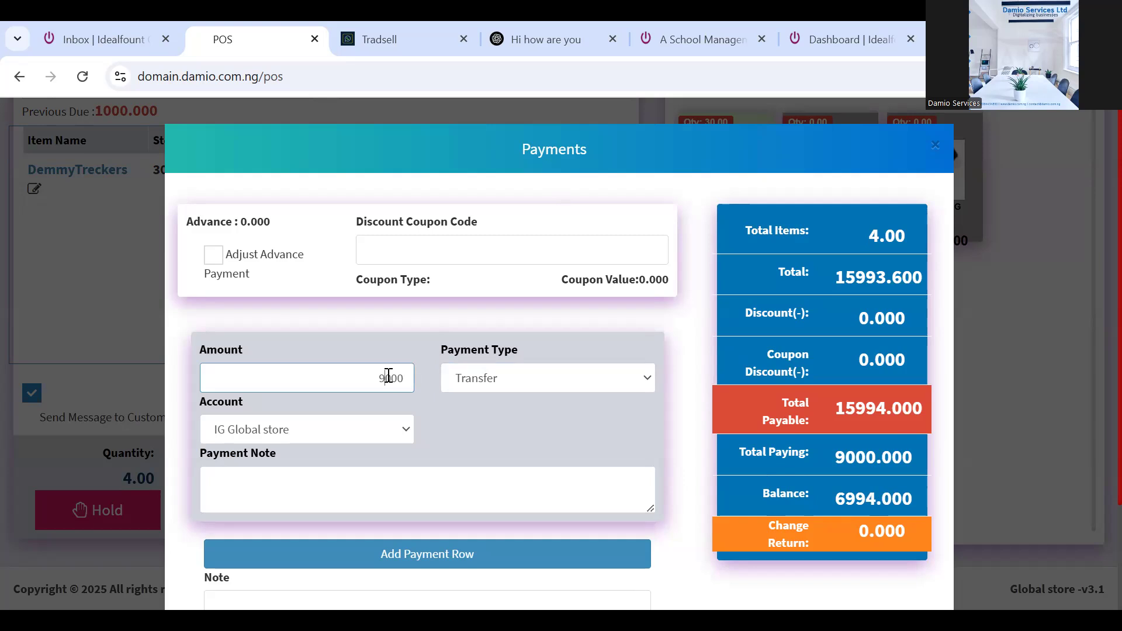
key("BackSpace")
type("17")
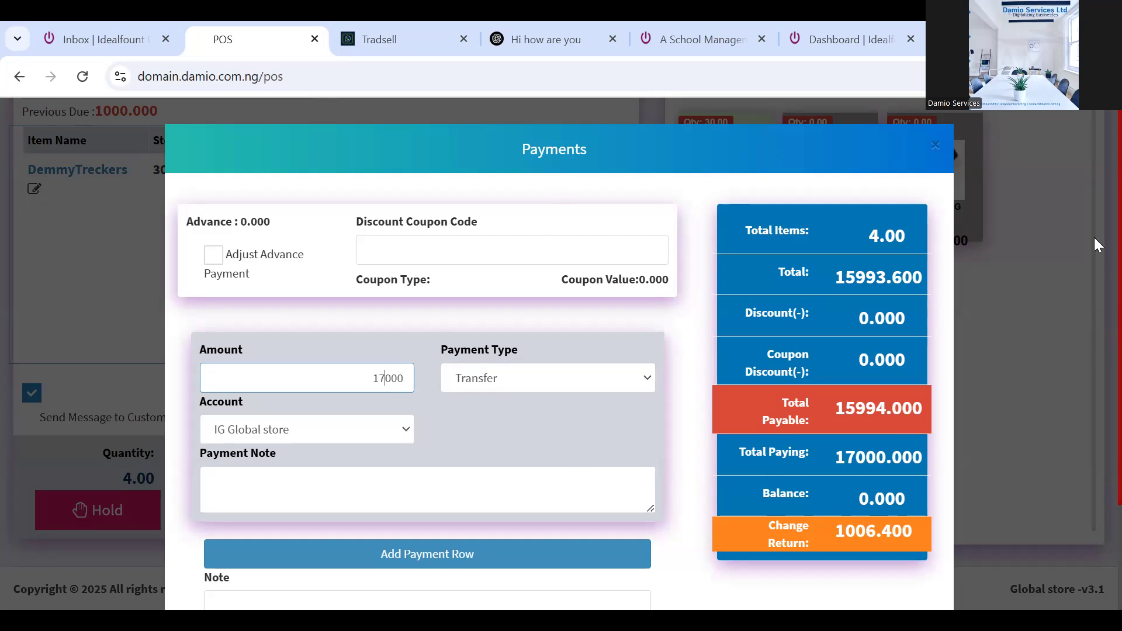
scroll(1094, 267, "down", 2)
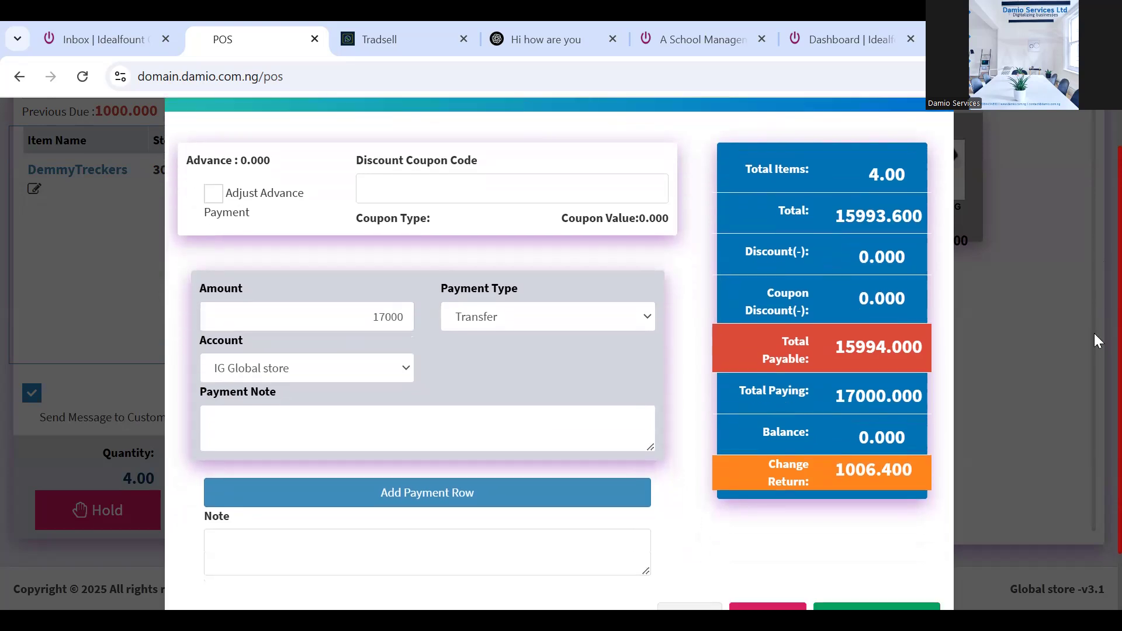
scroll(1095, 351, "up", 1)
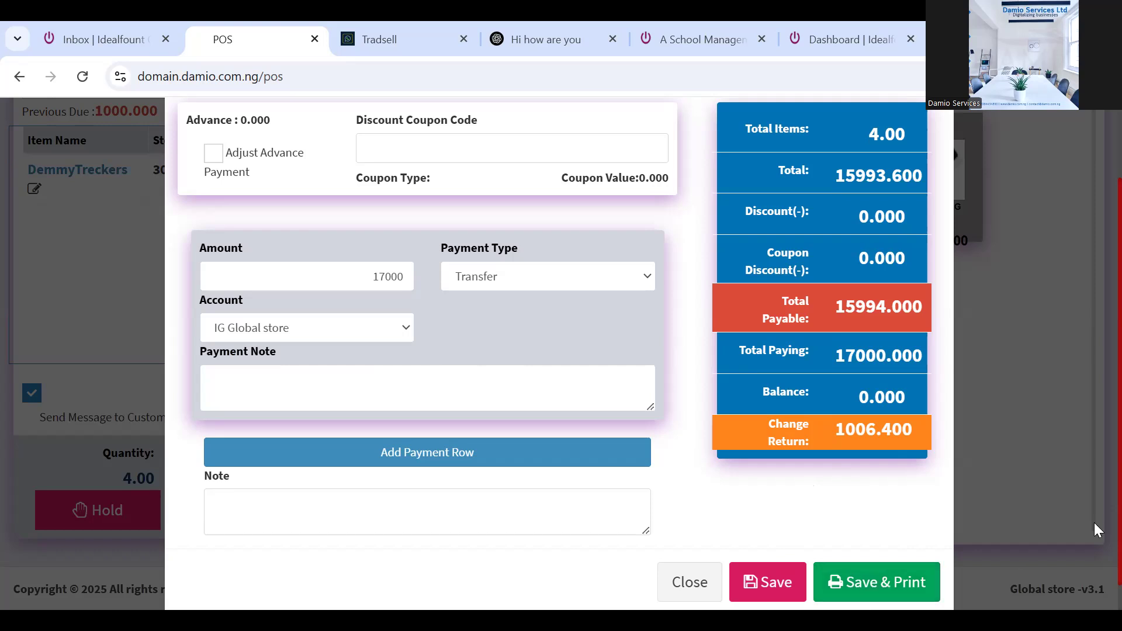
scroll(1094, 538, "down", 1)
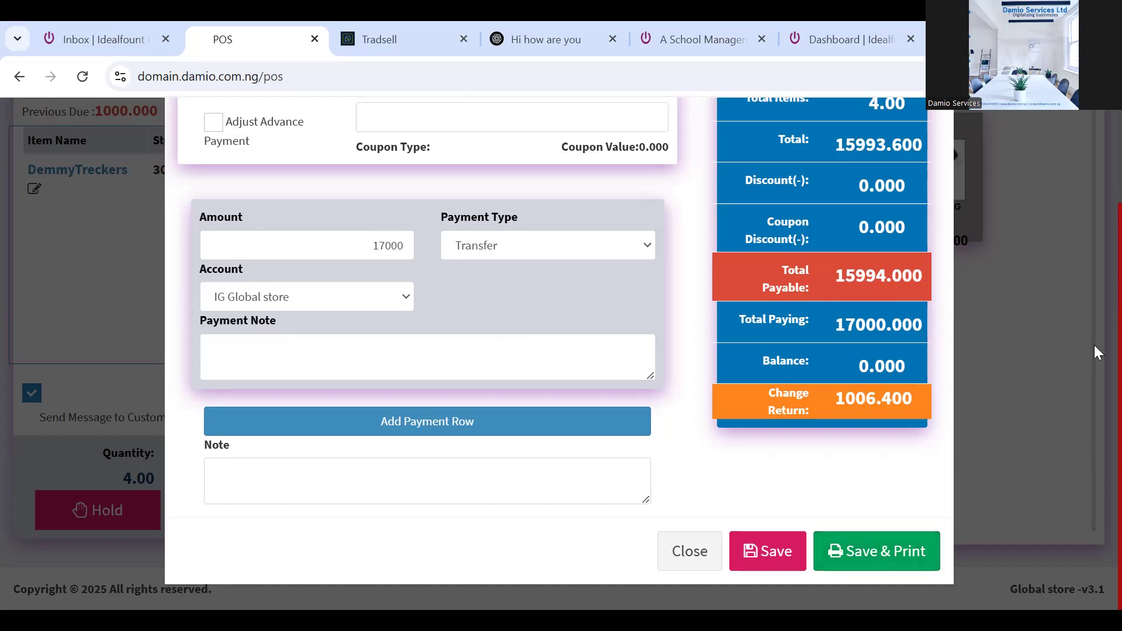
scroll(1094, 345, "up", 3)
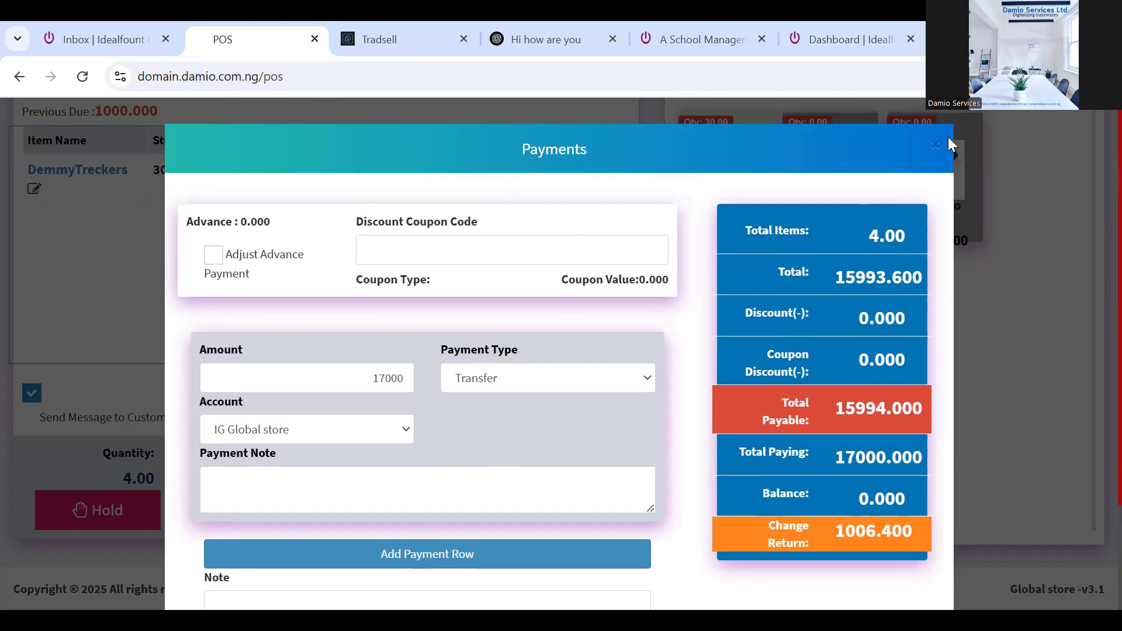
Close the Payments dialog and use Pay All for the 15,994 DemmyTreckers cart
left_click(934, 143)
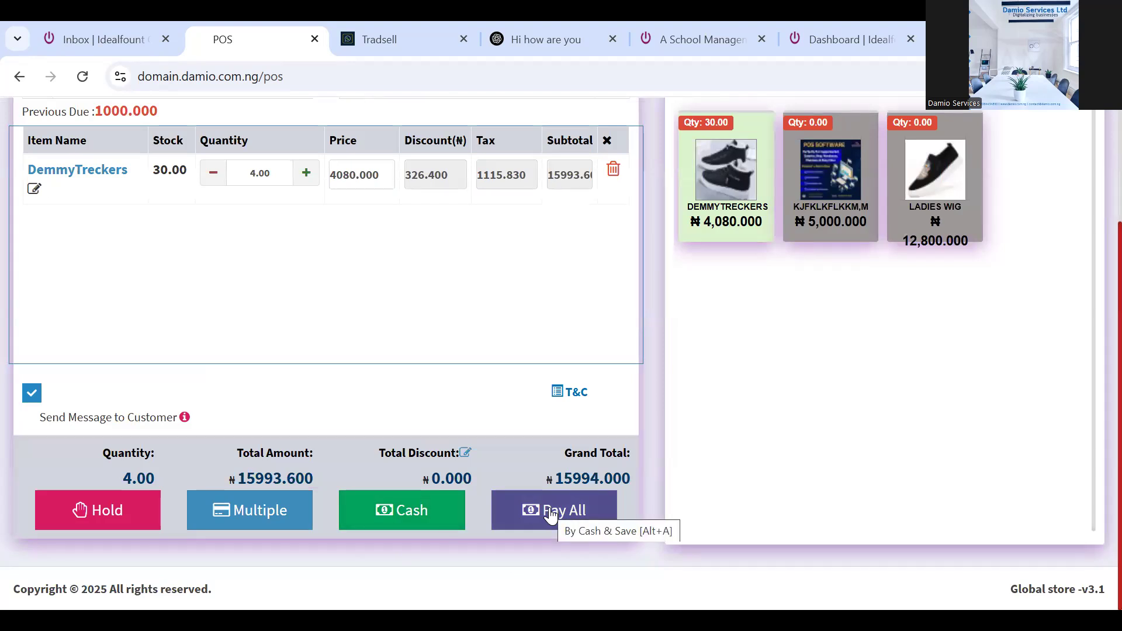
left_click(551, 514)
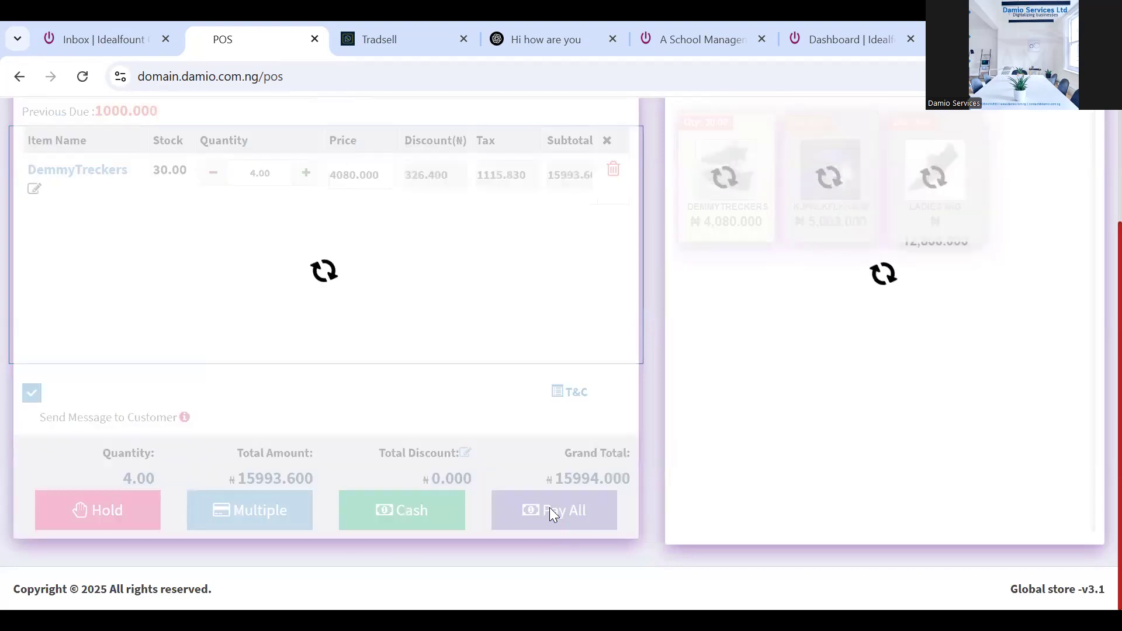
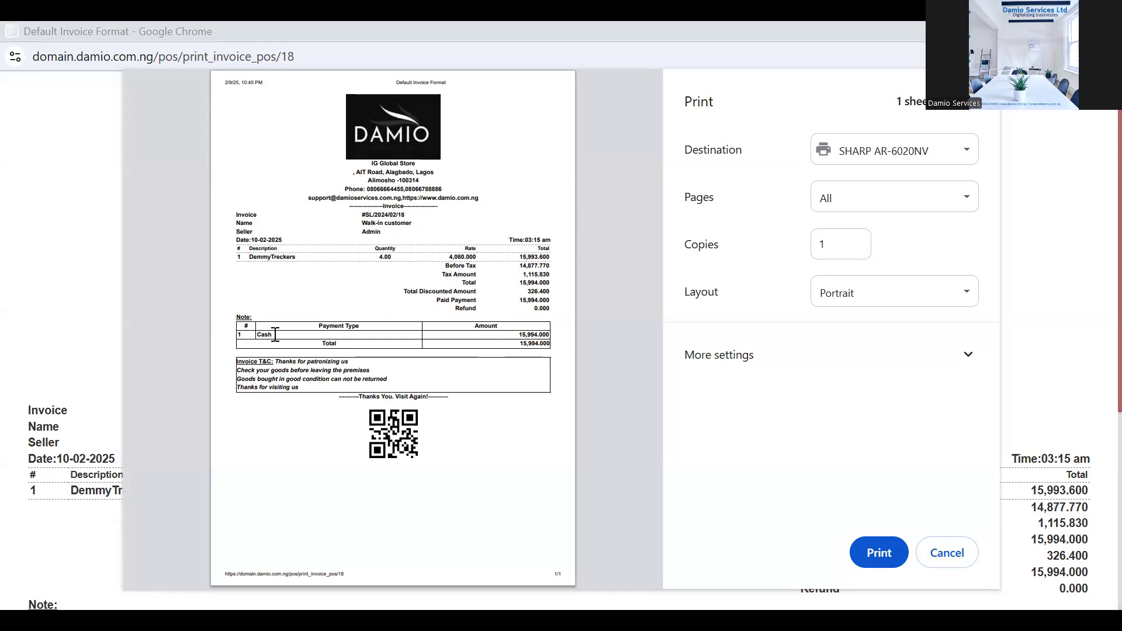
Inspect the invoice print preview and keep the SHARP AR-6020NV printer as destination
left_click_drag(276, 334, 256, 332)
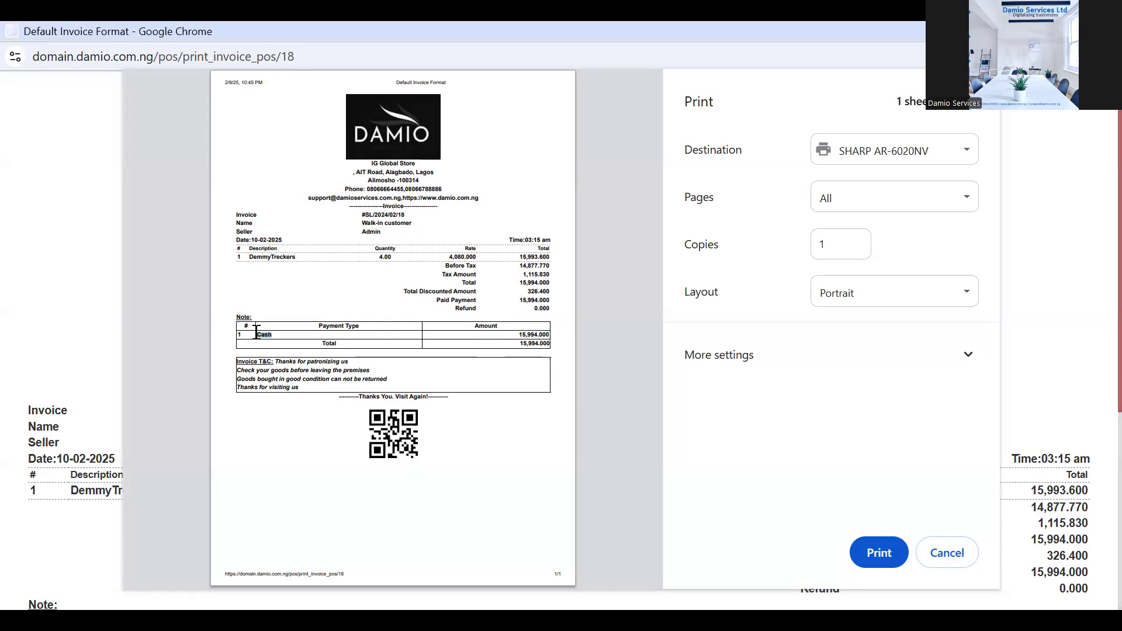
left_click(273, 334)
right_click(279, 380)
left_click(446, 373)
left_click(909, 155)
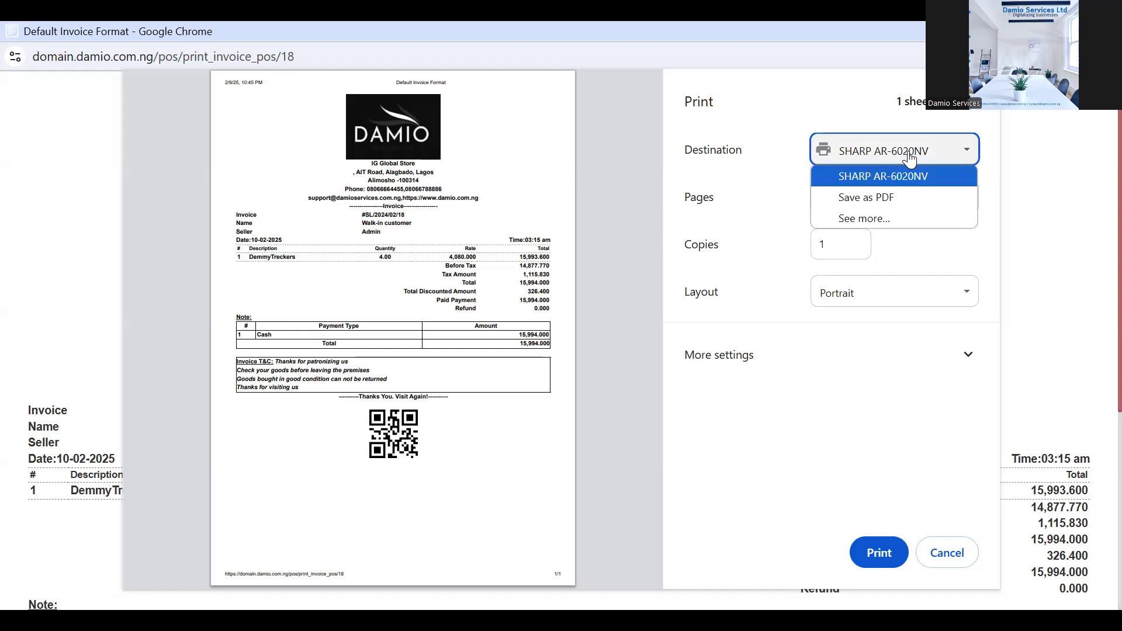
left_click(910, 157)
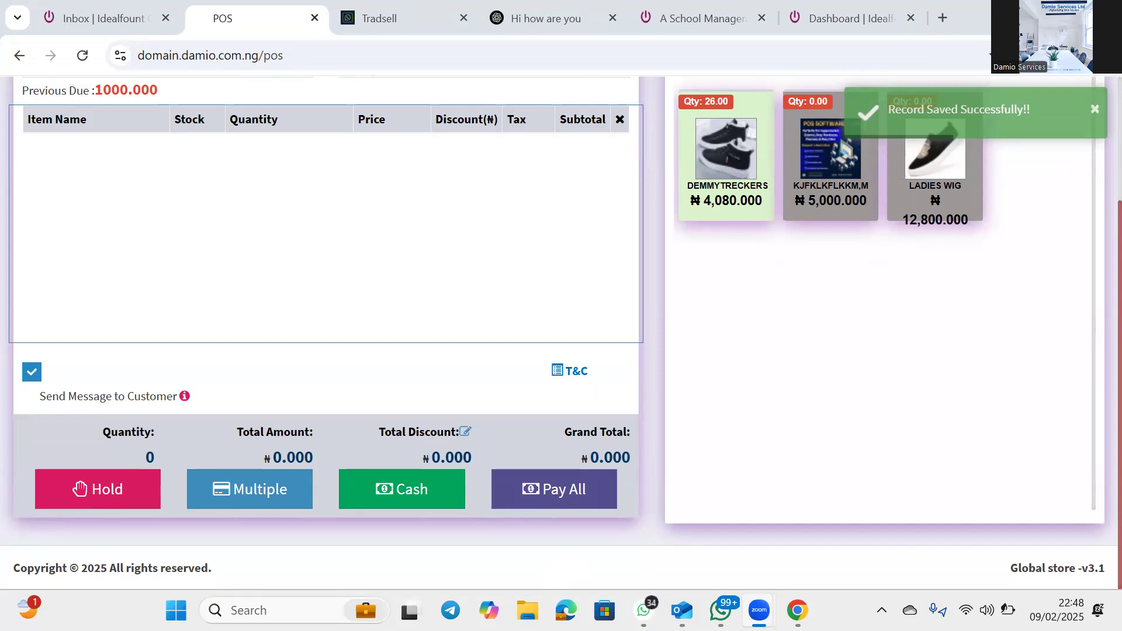
left_click(1101, 150)
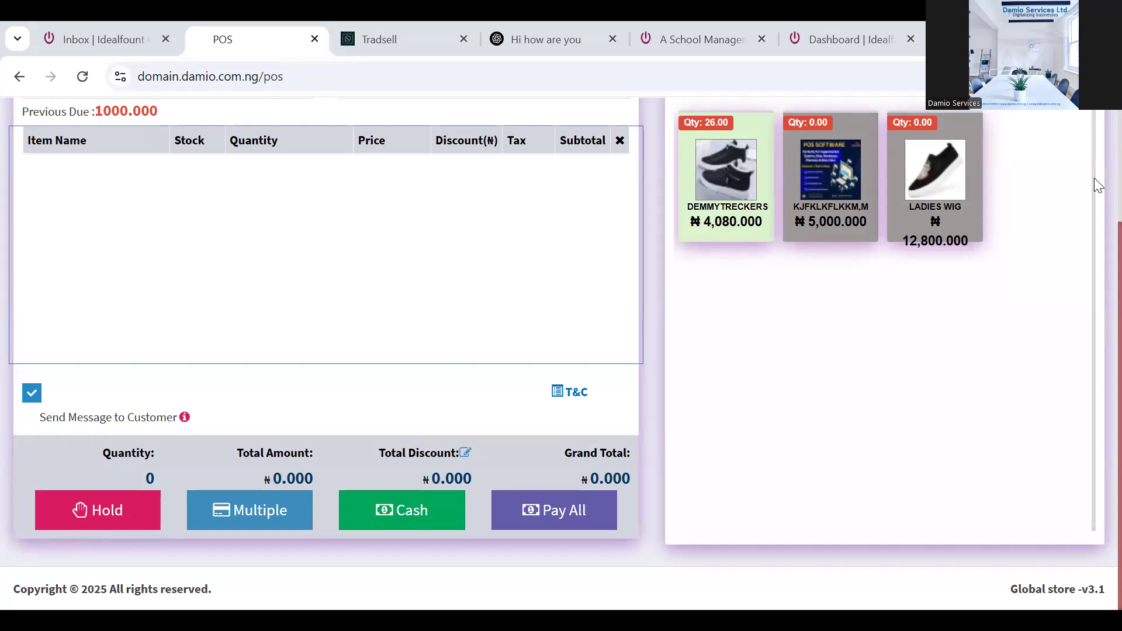
scroll(1094, 178, "up", 3)
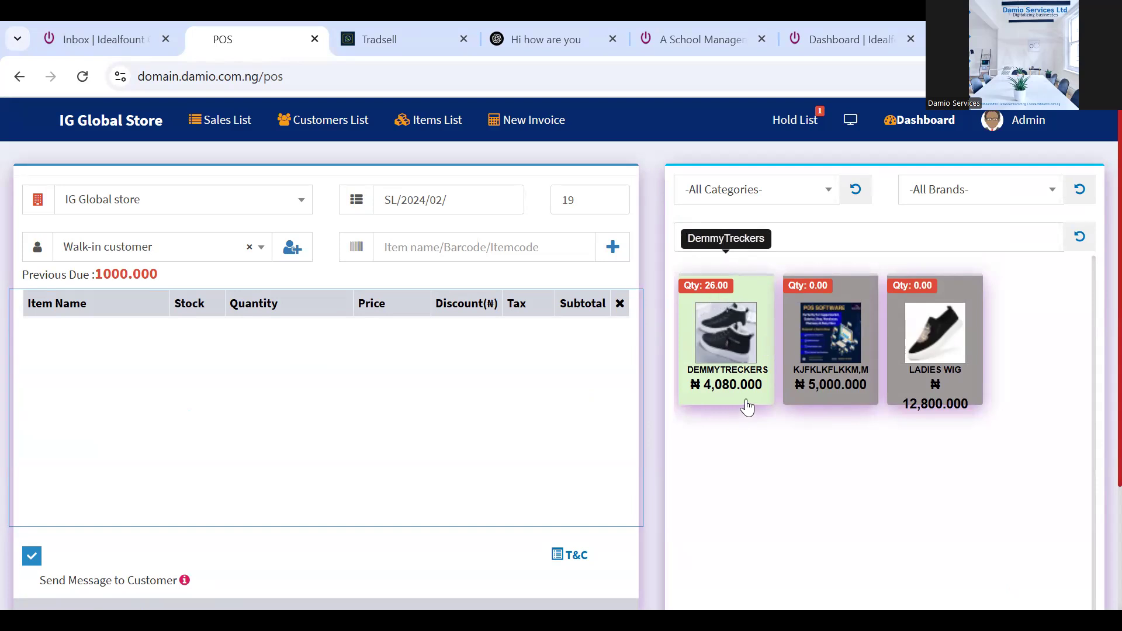
left_click(736, 339)
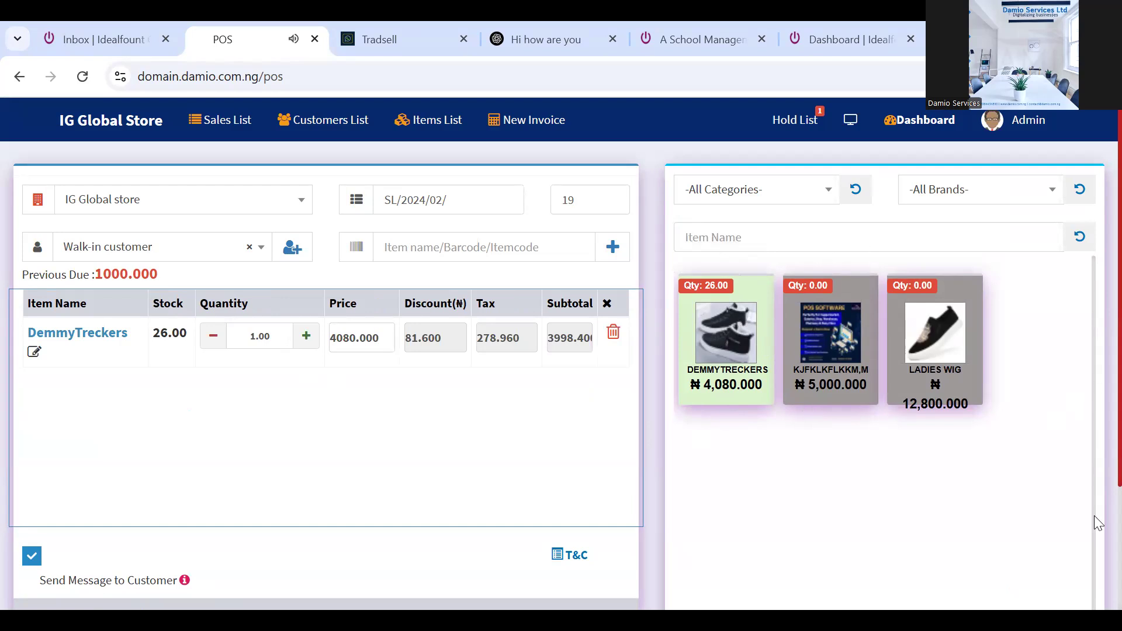
scroll(1094, 501, "down", 3)
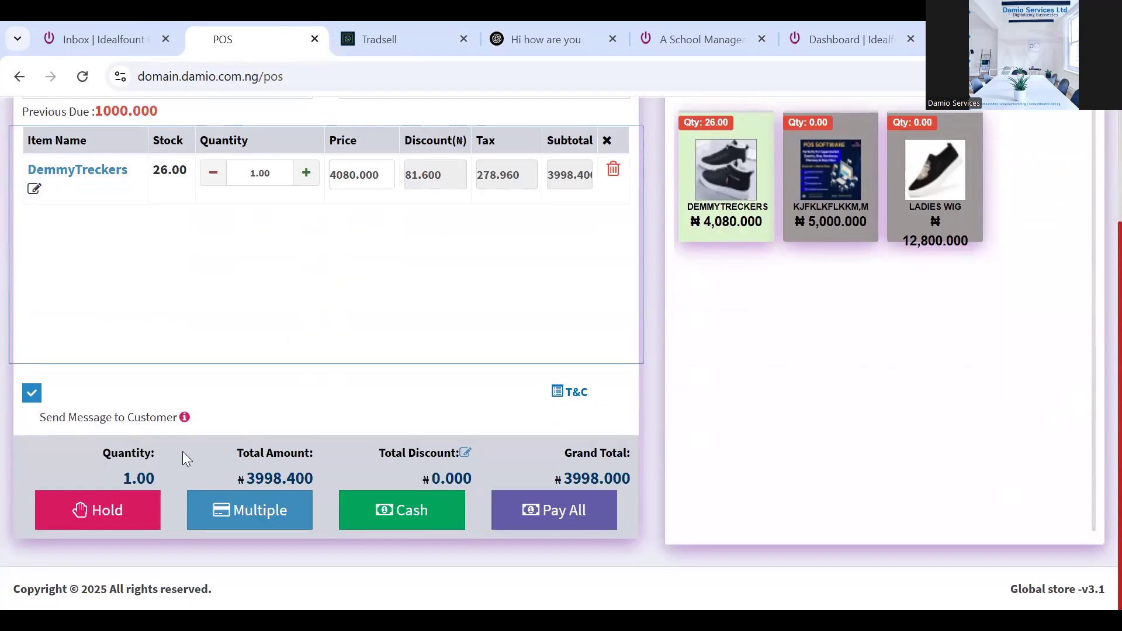
left_click(115, 516)
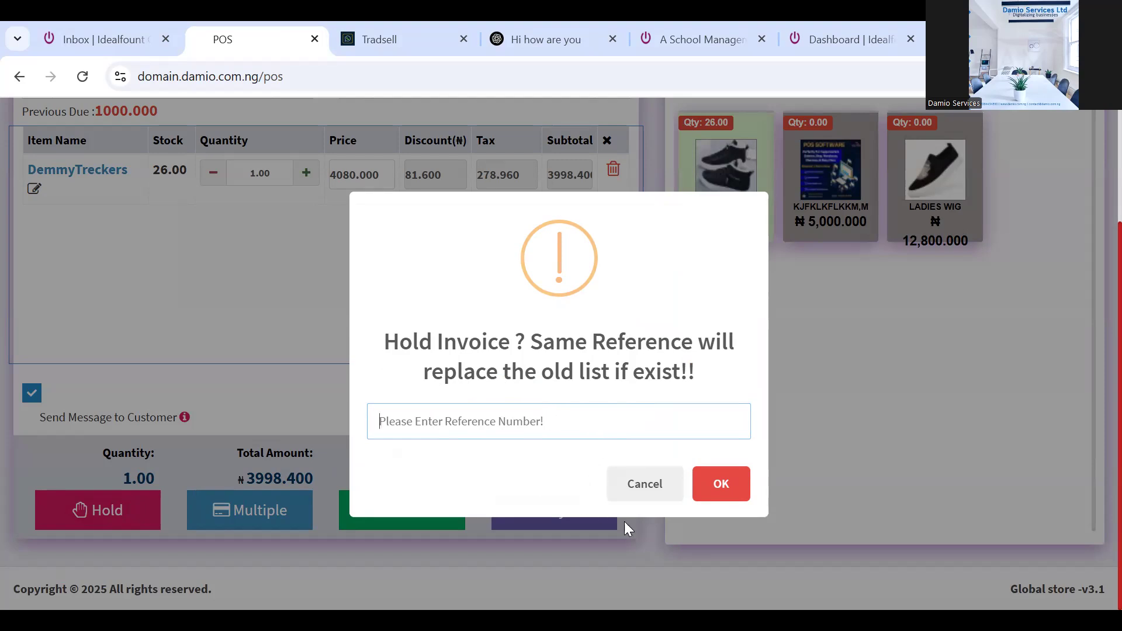
left_click(722, 486)
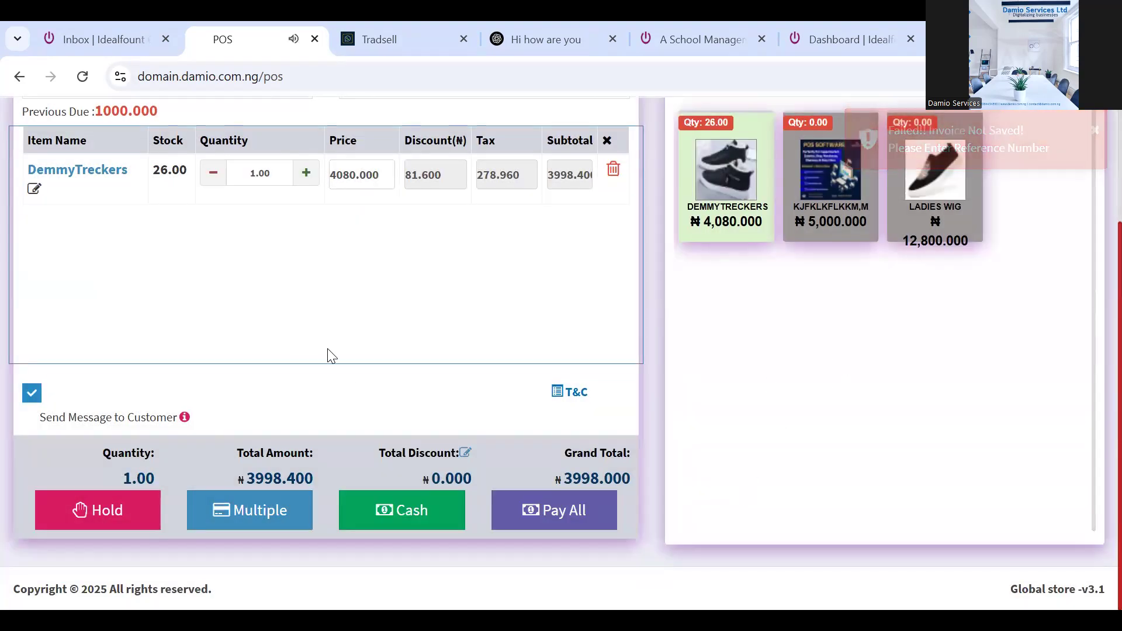
left_click(614, 171)
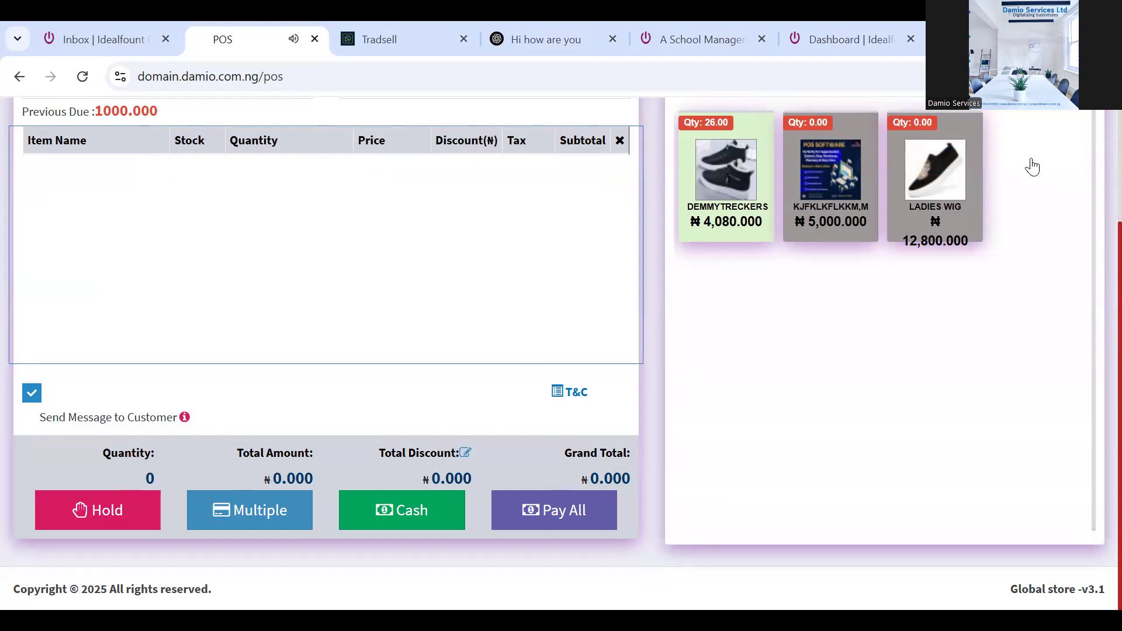
scroll(1101, 169, "up", 3)
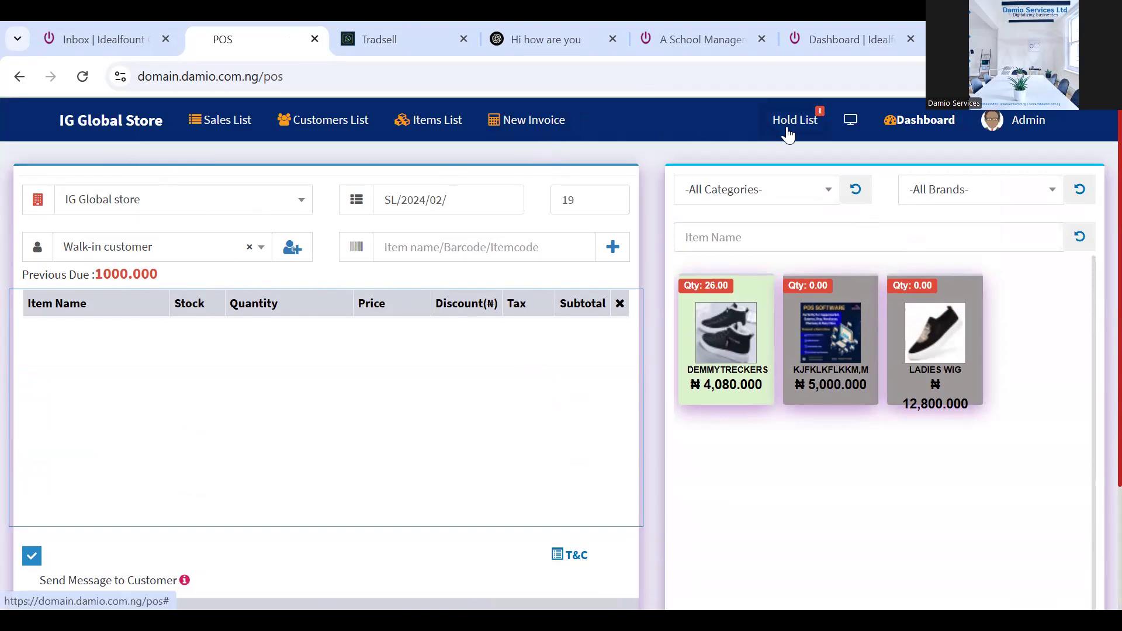
Open the admin dashboard, showing ₦15.99K in today's sales and 3 customers
left_click(923, 124)
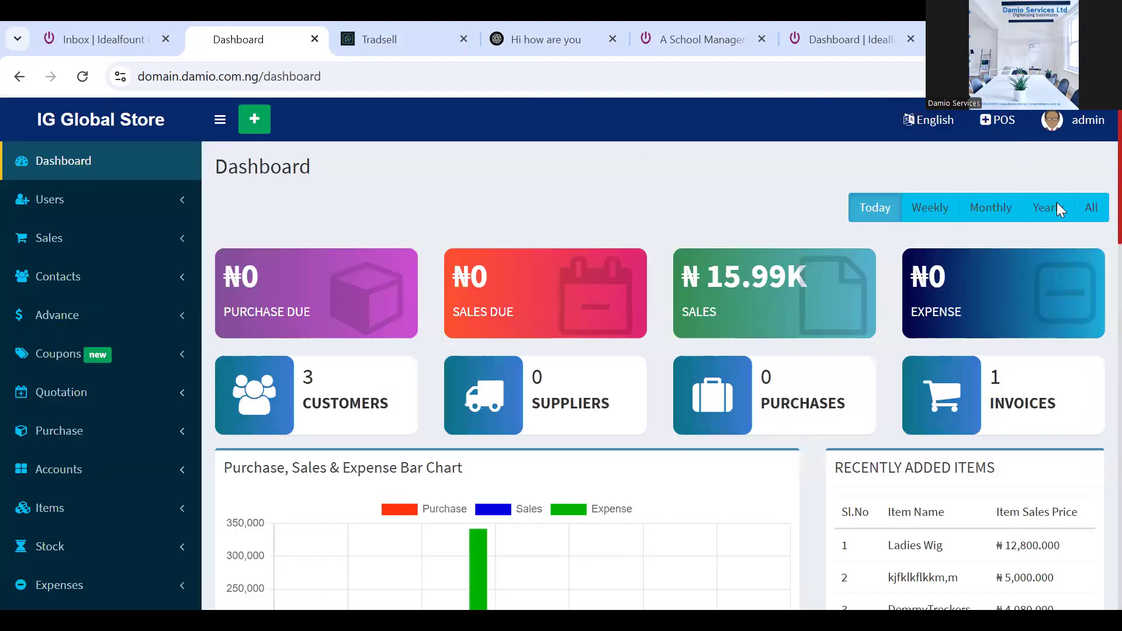
left_click(1003, 122)
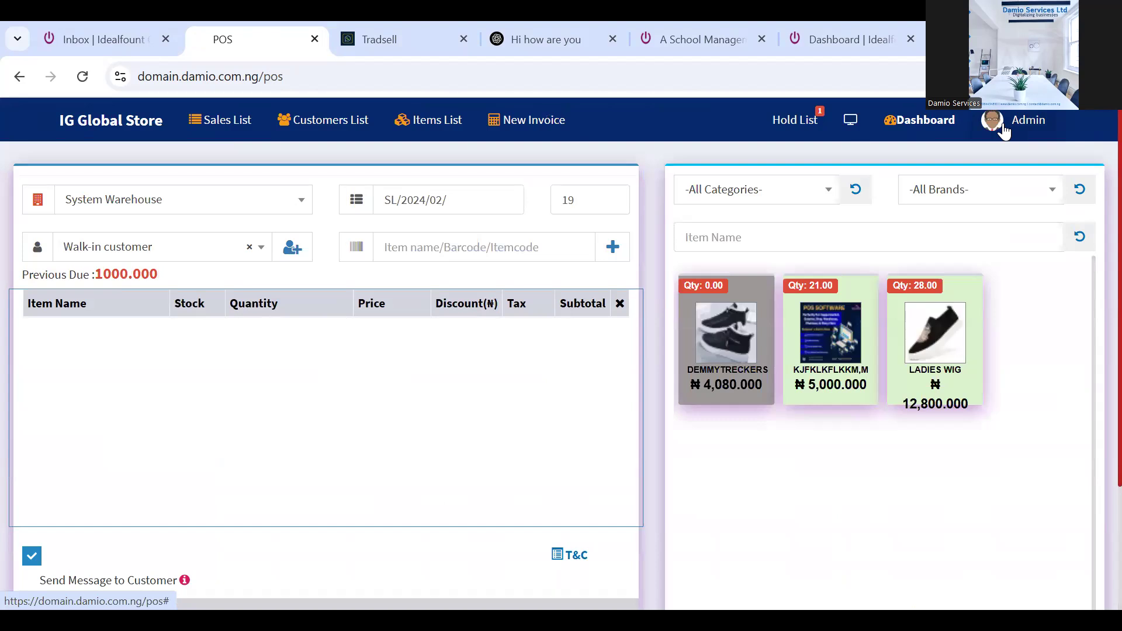
left_click(903, 120)
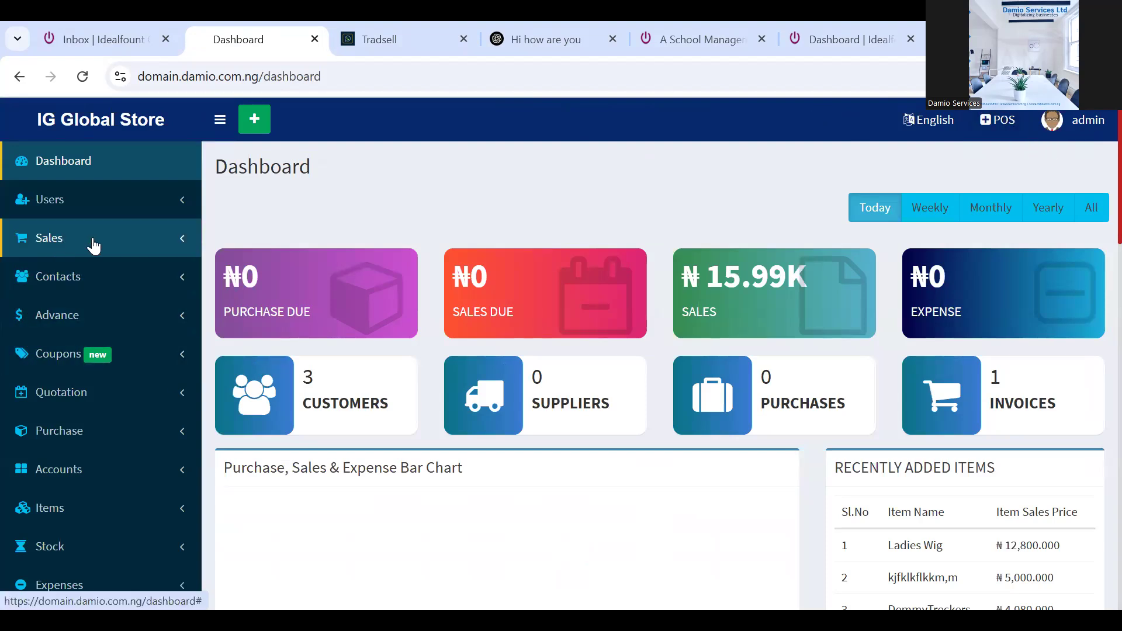
Glance at the Contacts pages, then expand the Advance menu in the sidebar
left_click(181, 285)
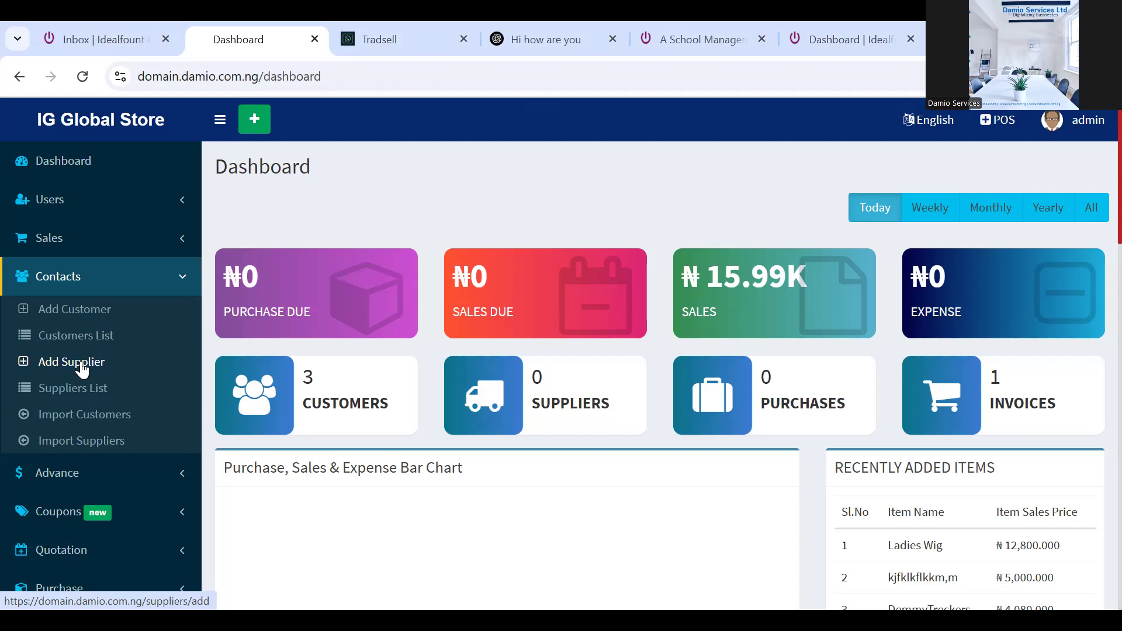
left_click(87, 415)
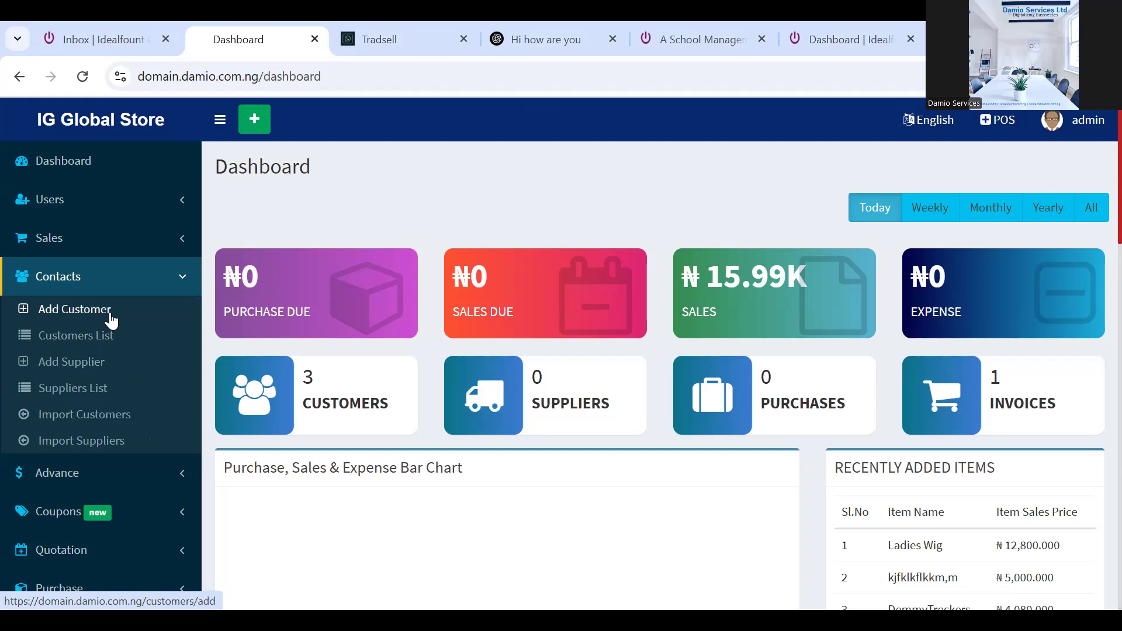
left_click(184, 277)
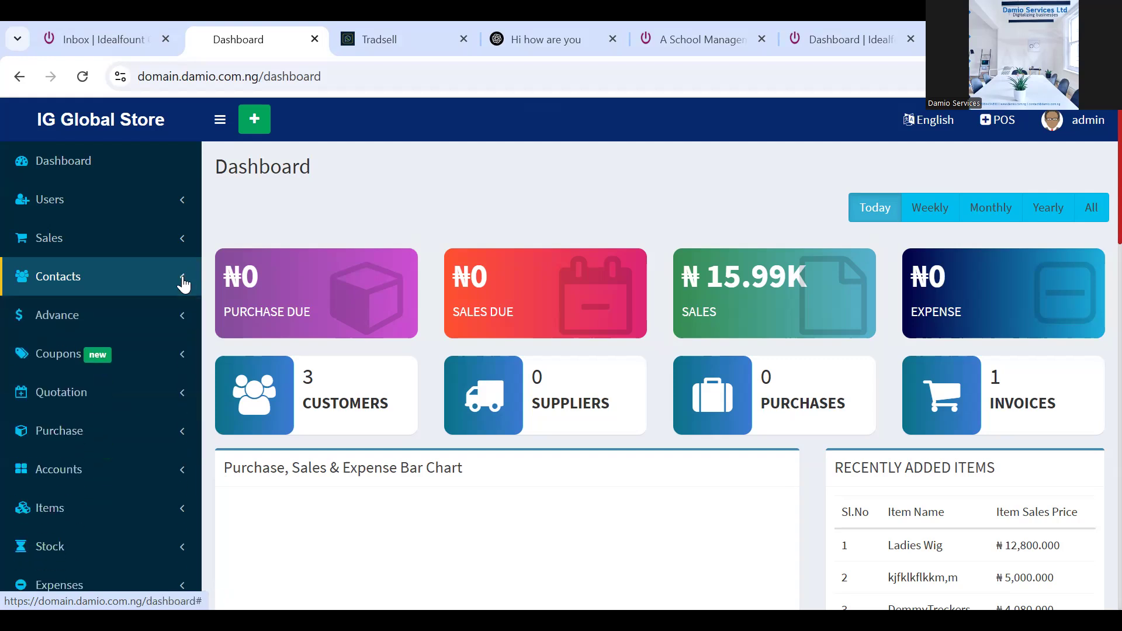
left_click(183, 320)
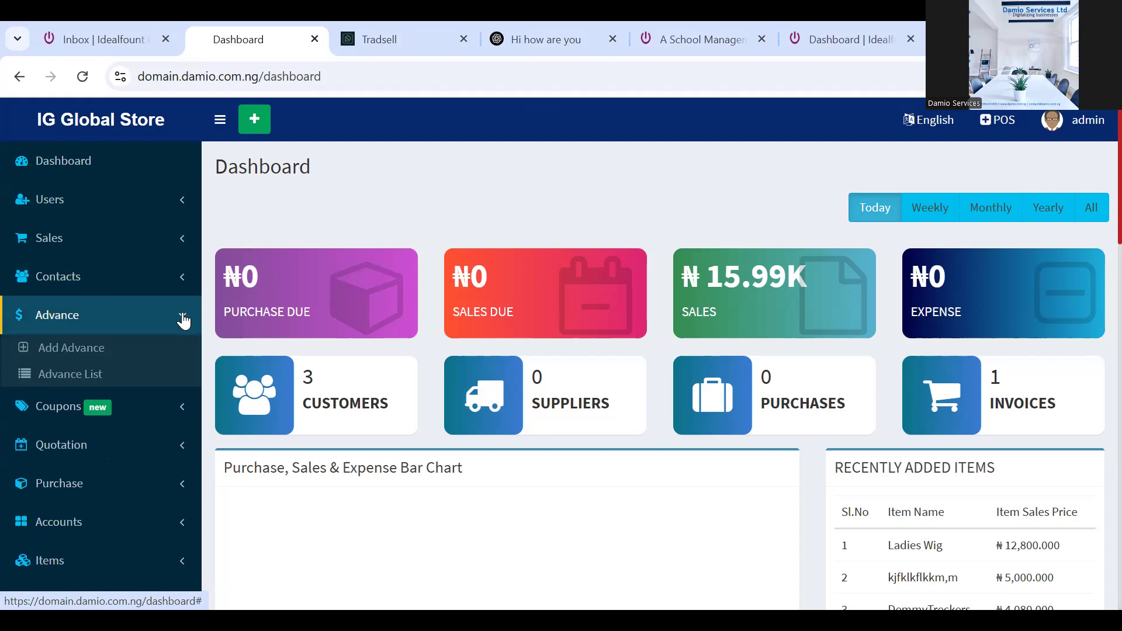
Start a New Advance for a registered customer and review payment types without choosing one
left_click(98, 353)
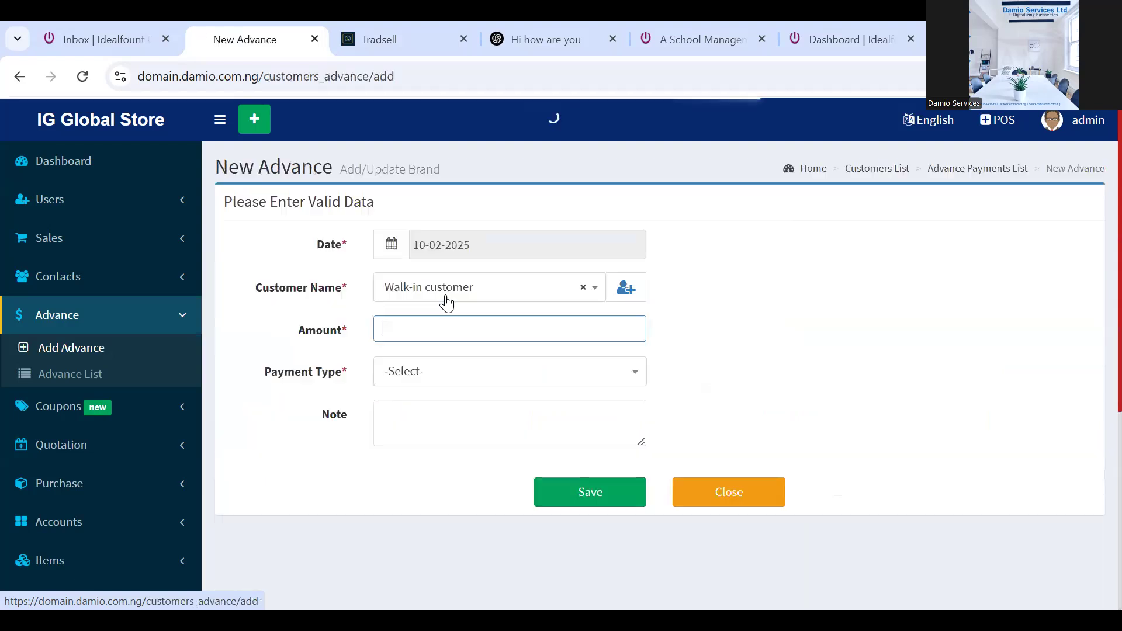
left_click(601, 296)
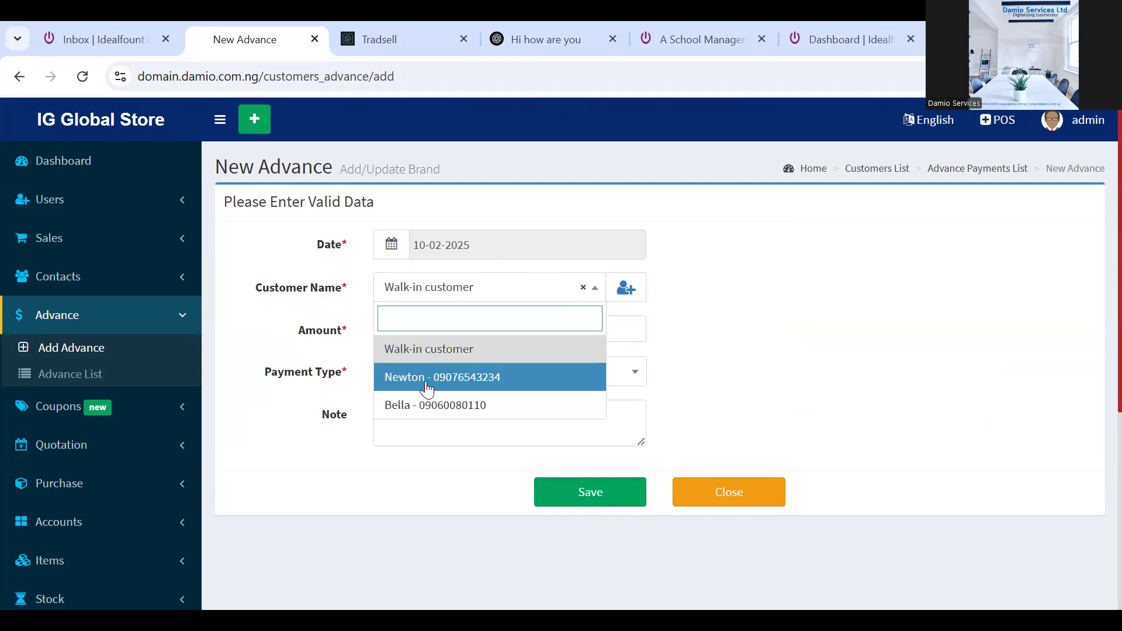
left_click(426, 384)
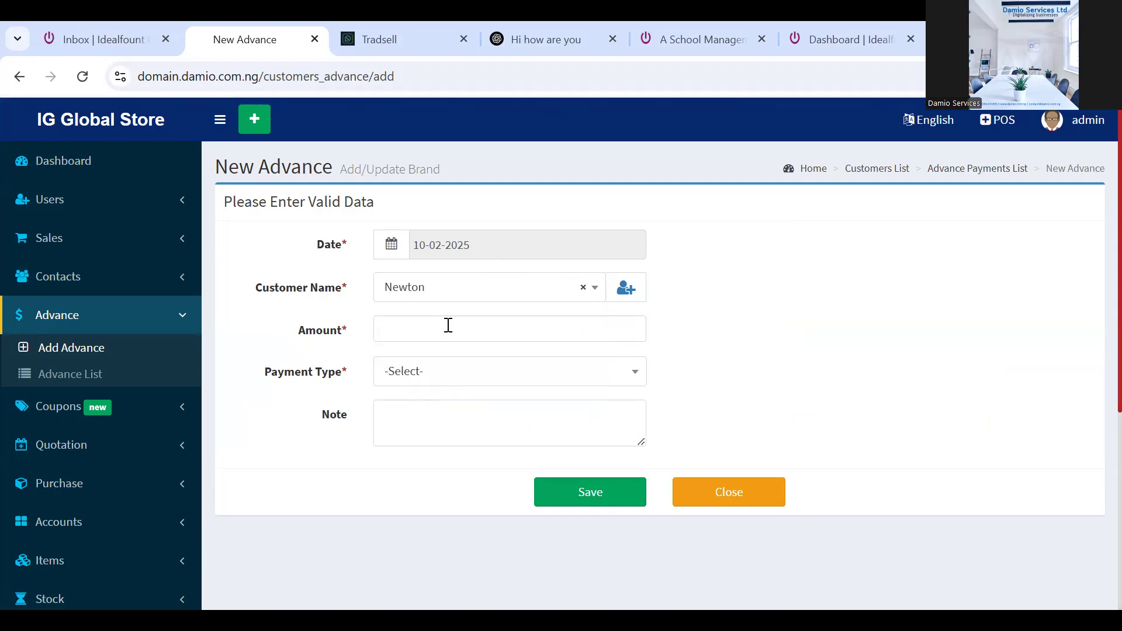
left_click(418, 387)
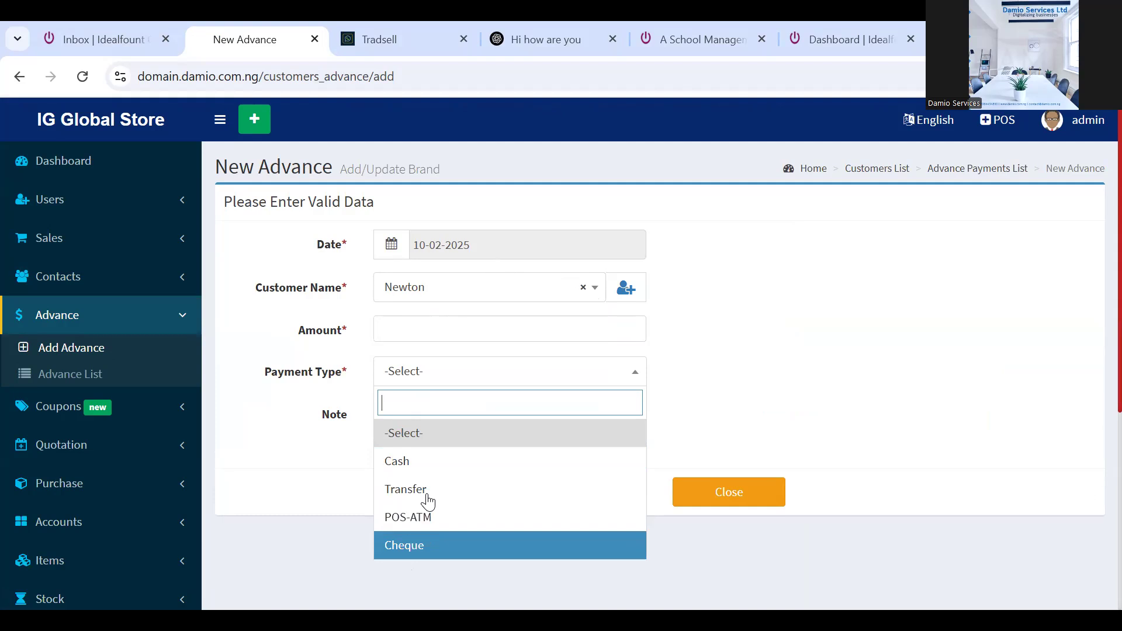
left_click(304, 453)
left_click(408, 418)
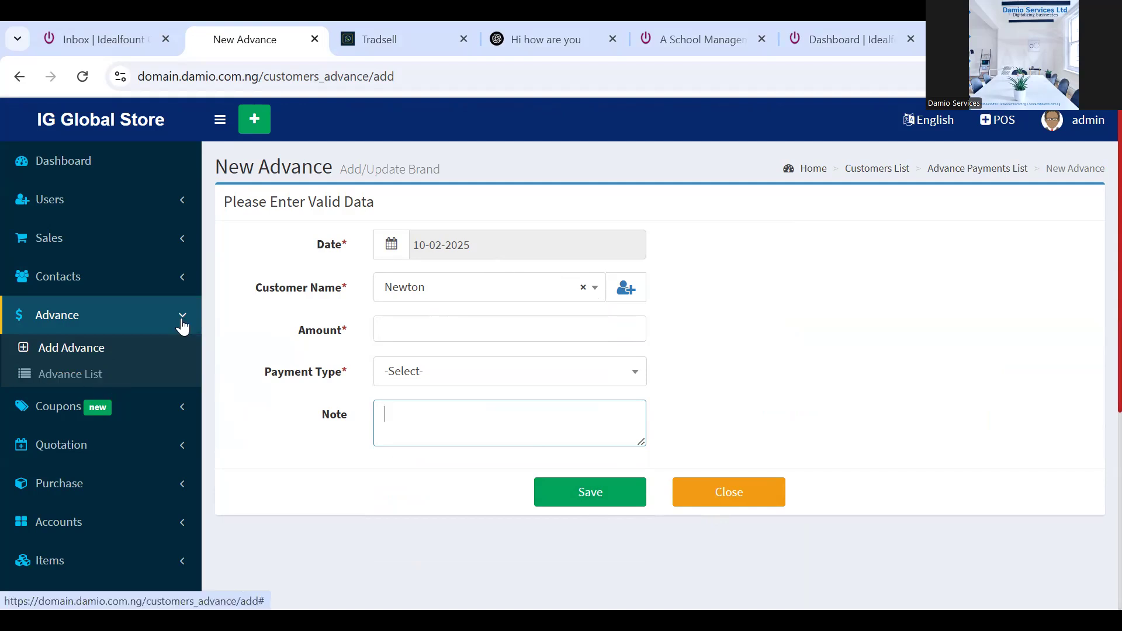
Fold the Advance menu and briefly look at the Coupons options
left_click(183, 325)
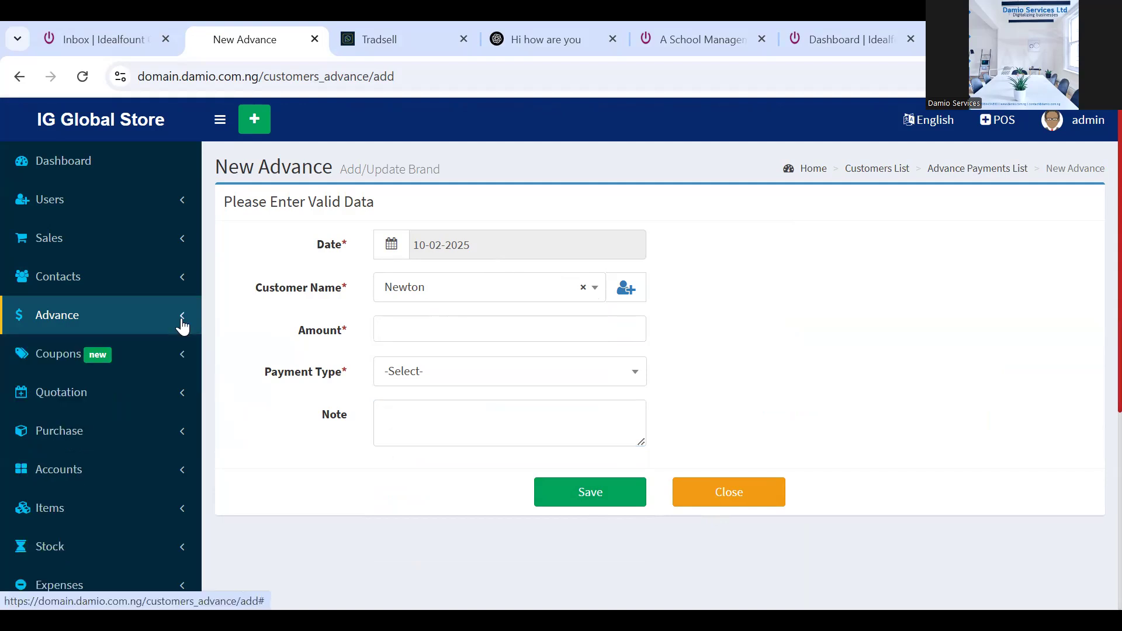
left_click(170, 367)
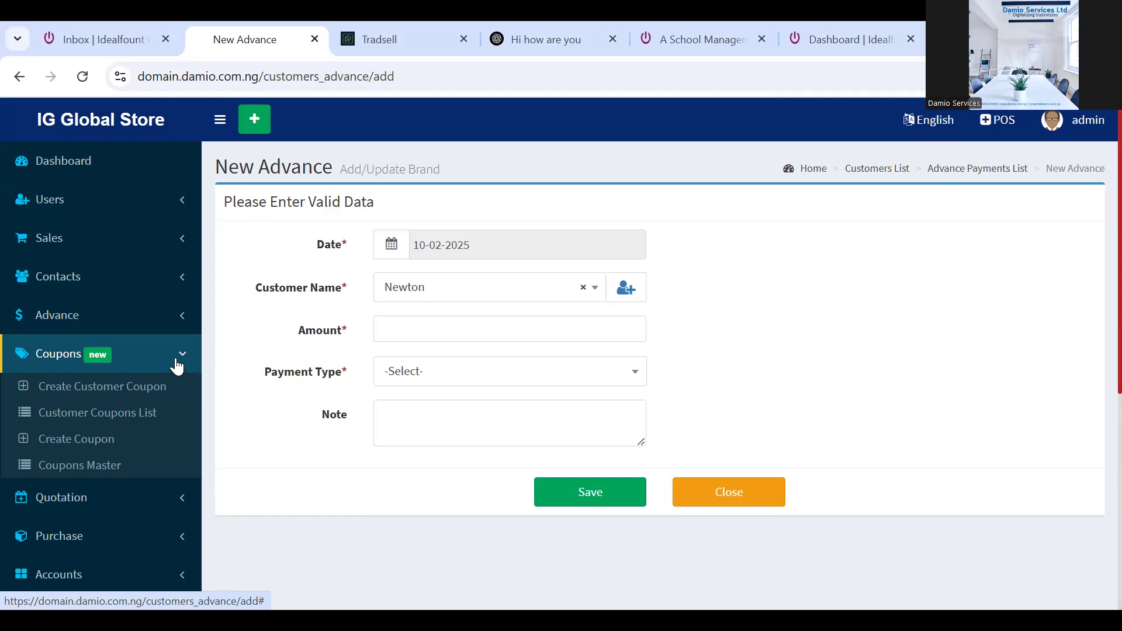
left_click(173, 368)
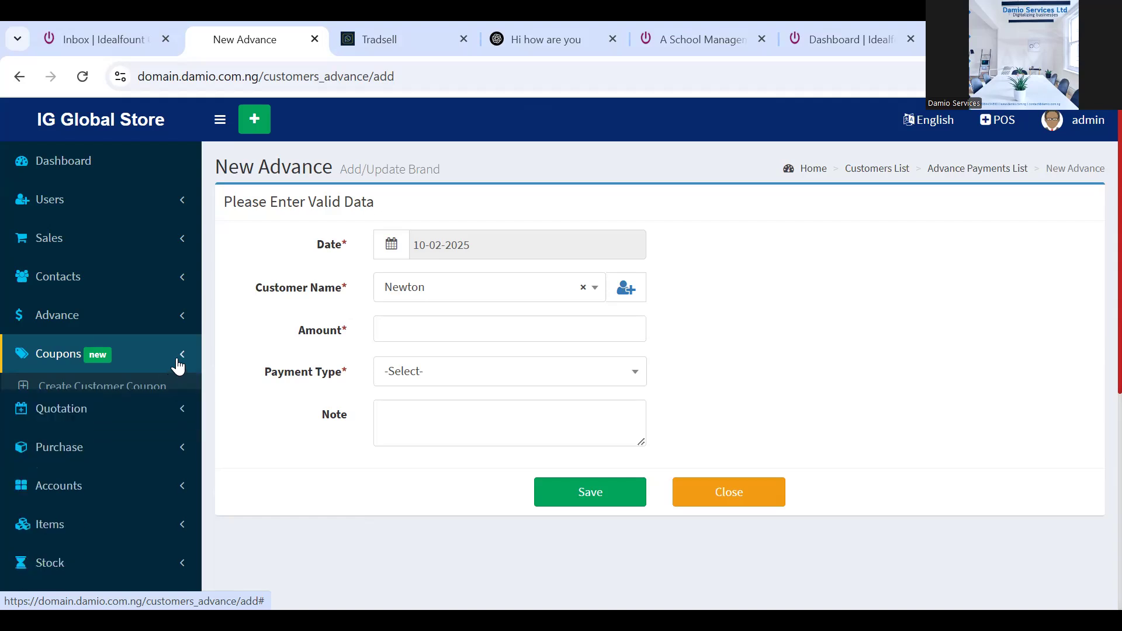
Preview the Quotation and Purchase options, then expand Accounts to show Accounts List and Deposit List
left_click(178, 397)
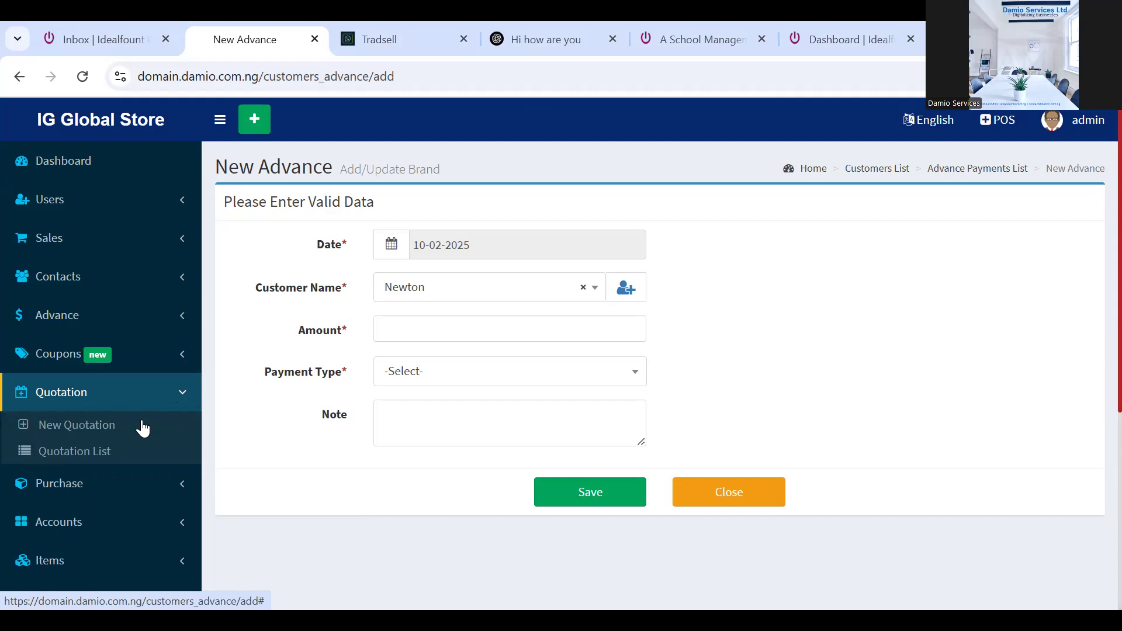
left_click(185, 397)
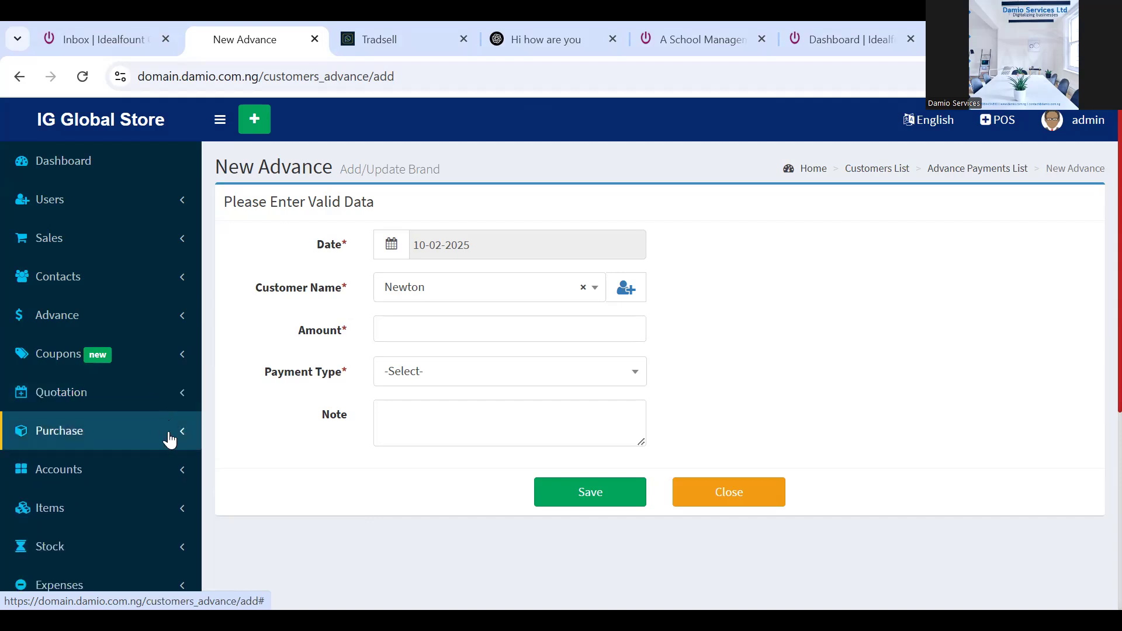
left_click(170, 440)
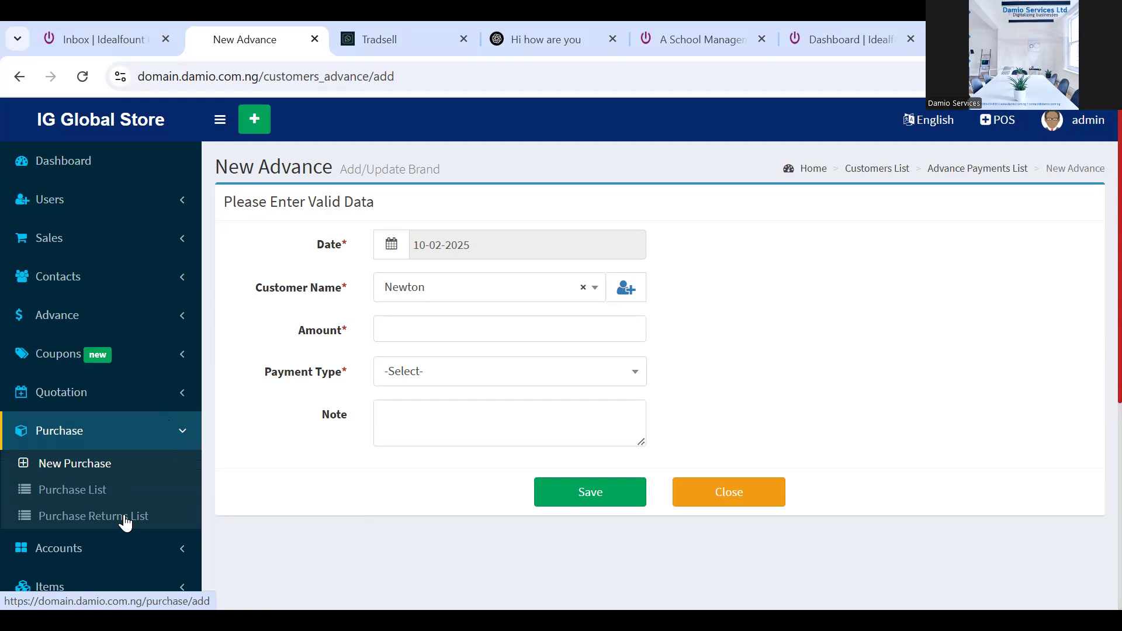
left_click(182, 436)
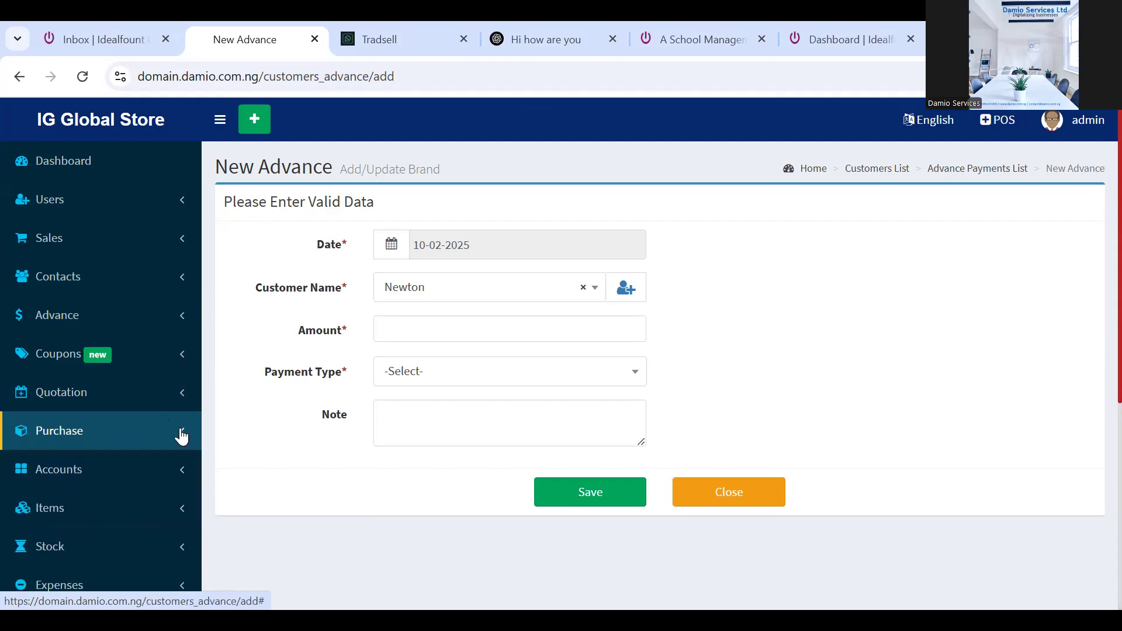
left_click(181, 474)
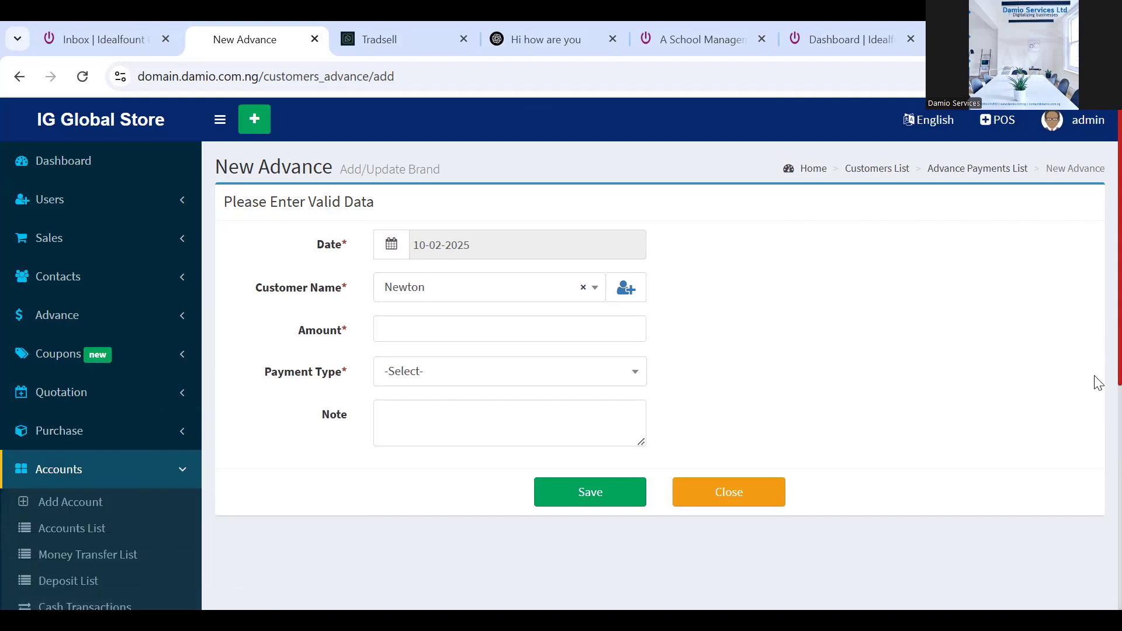
scroll(1098, 392, "down", 2)
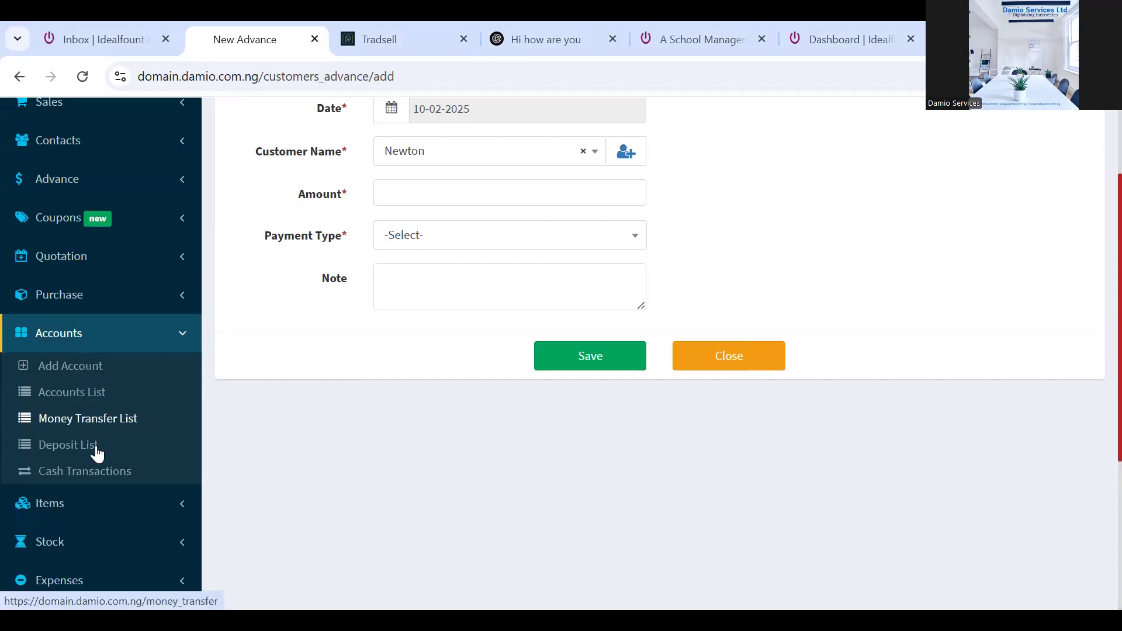
Open the Accounts List, showing the IG Global store account at -321,844.000
left_click(76, 393)
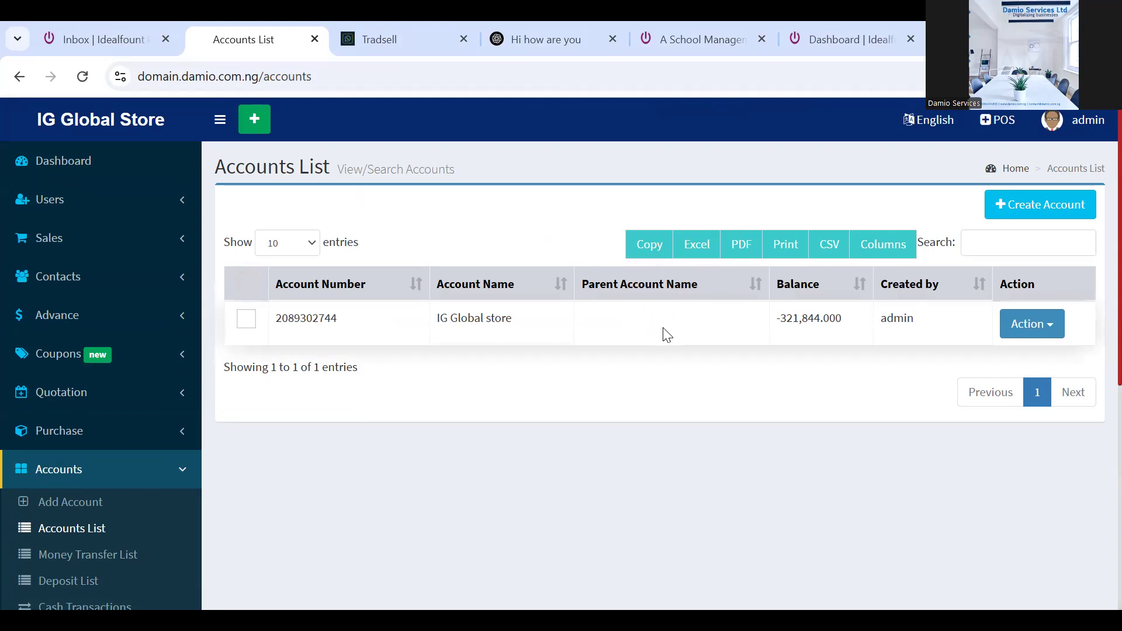
Check the store account's Action options, then fold Accounts and expand the Items menu
left_click(1052, 329)
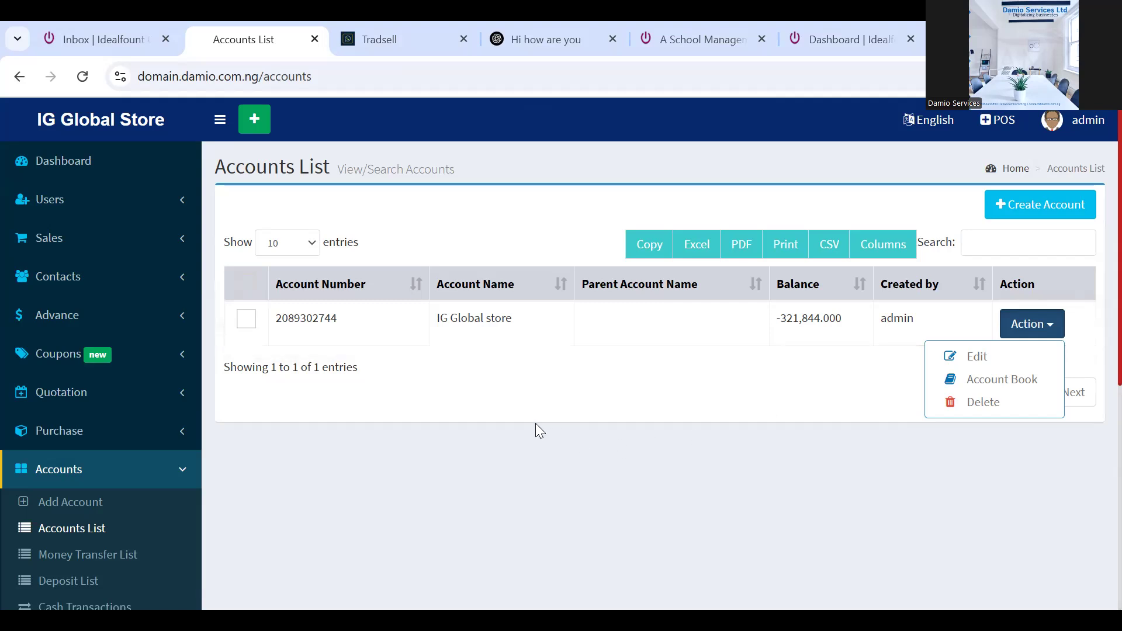
left_click(175, 469)
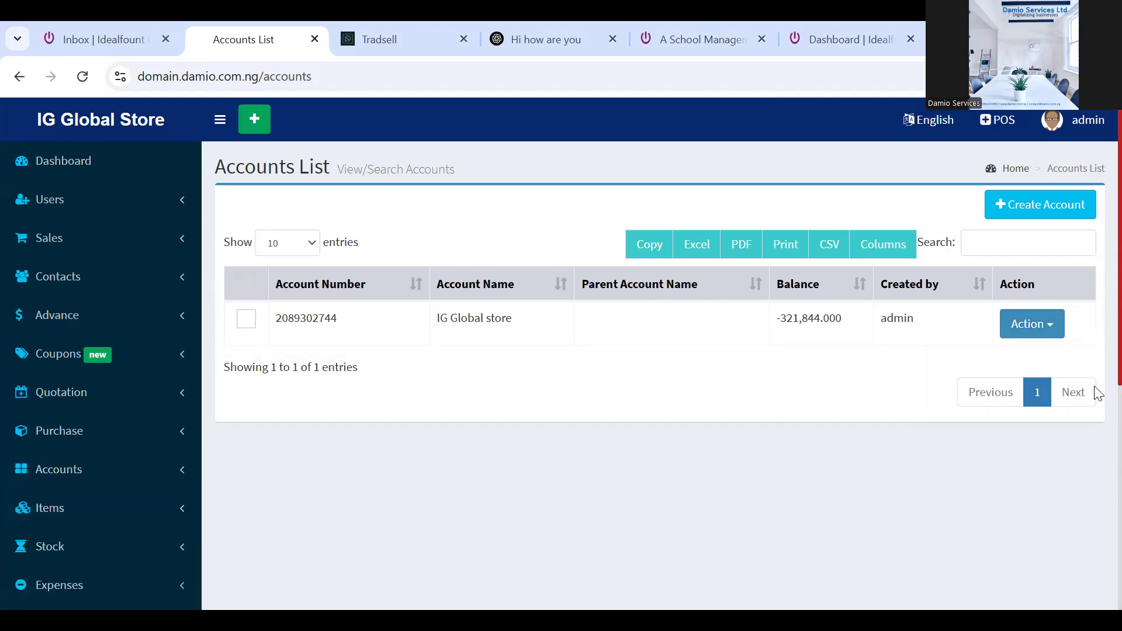
scroll(1094, 409, "down", 2)
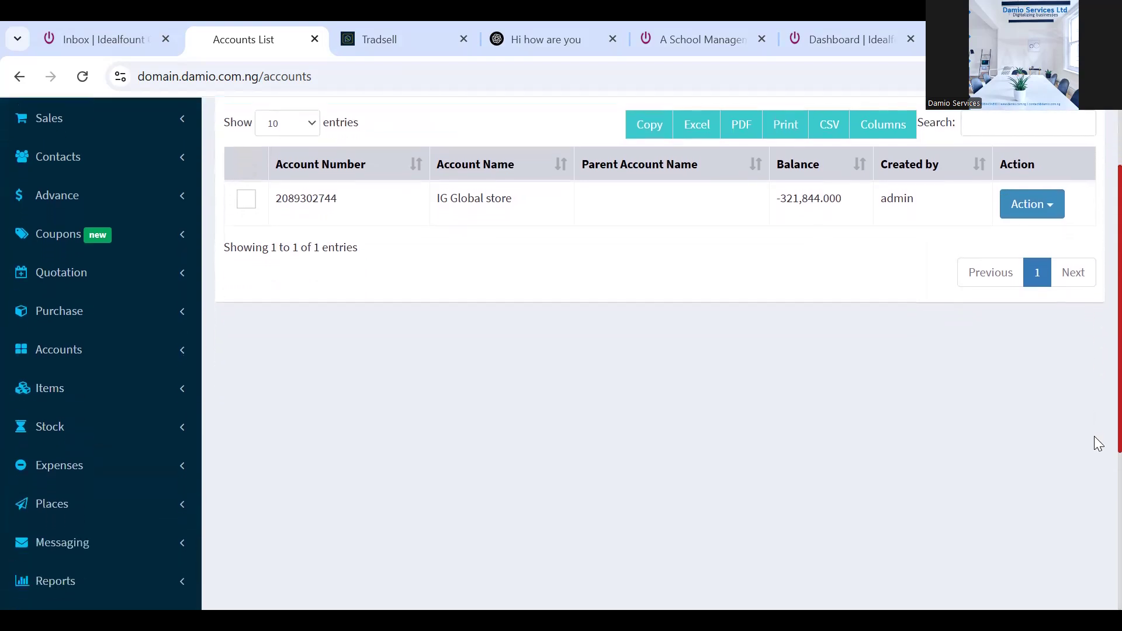
left_click(181, 401)
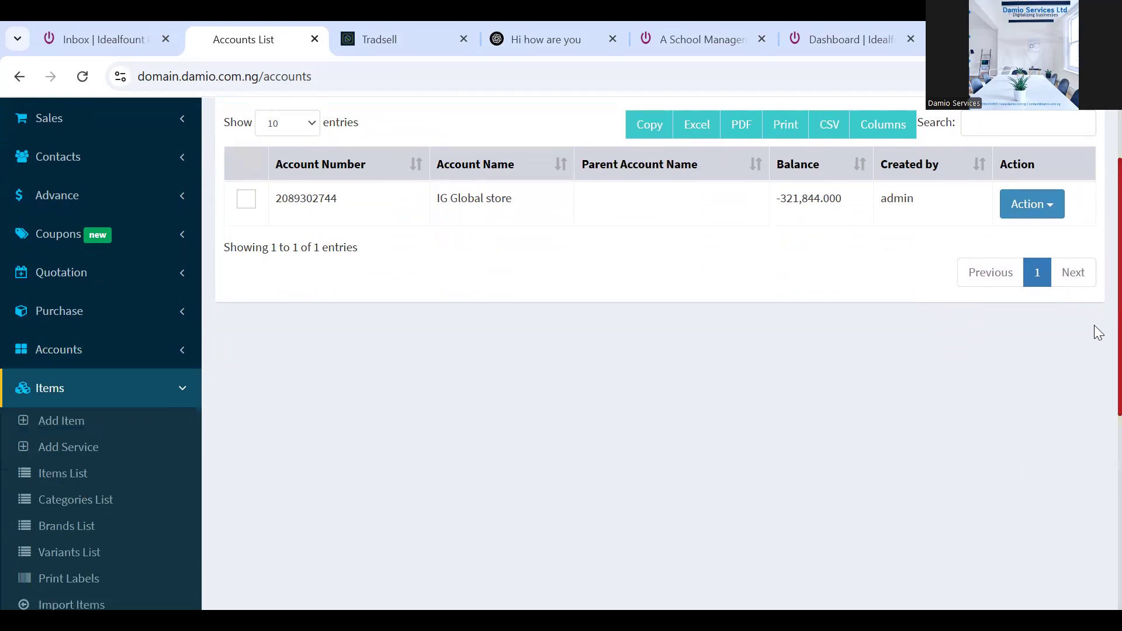
scroll(1095, 328, "down", 3)
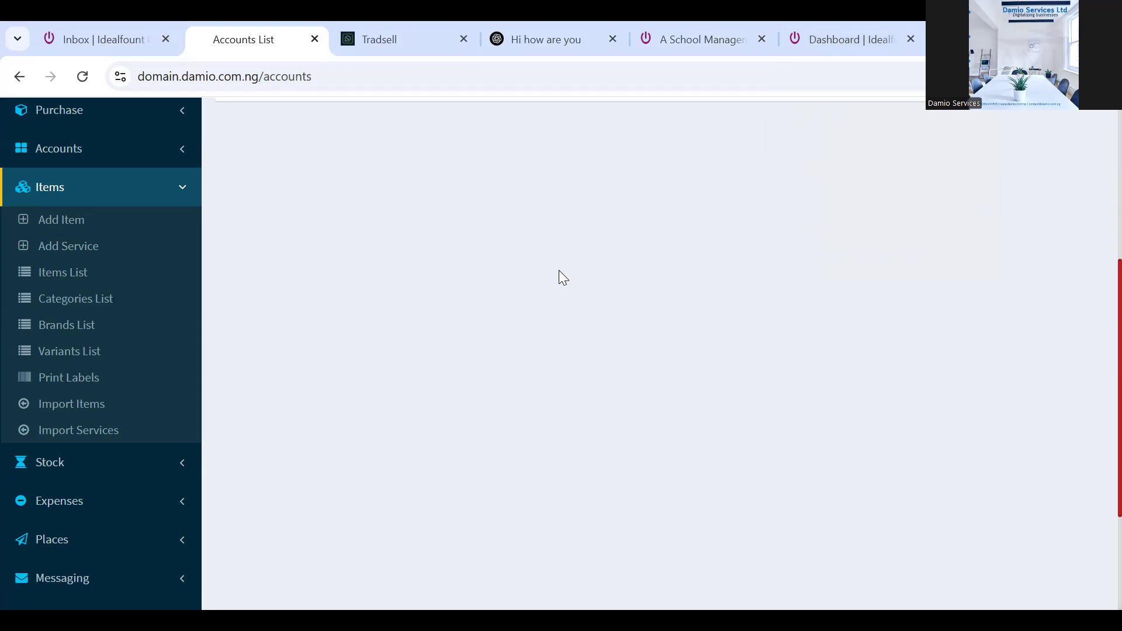
Fold Items and briefly look at the Stock and Expenses menu groups
left_click(186, 190)
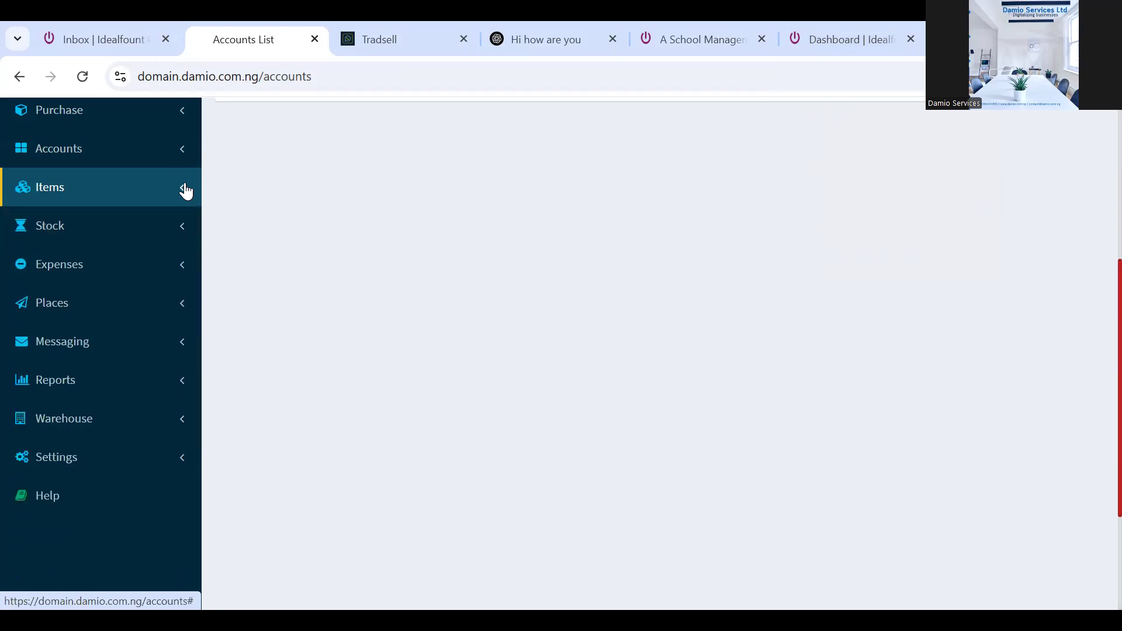
left_click(177, 225)
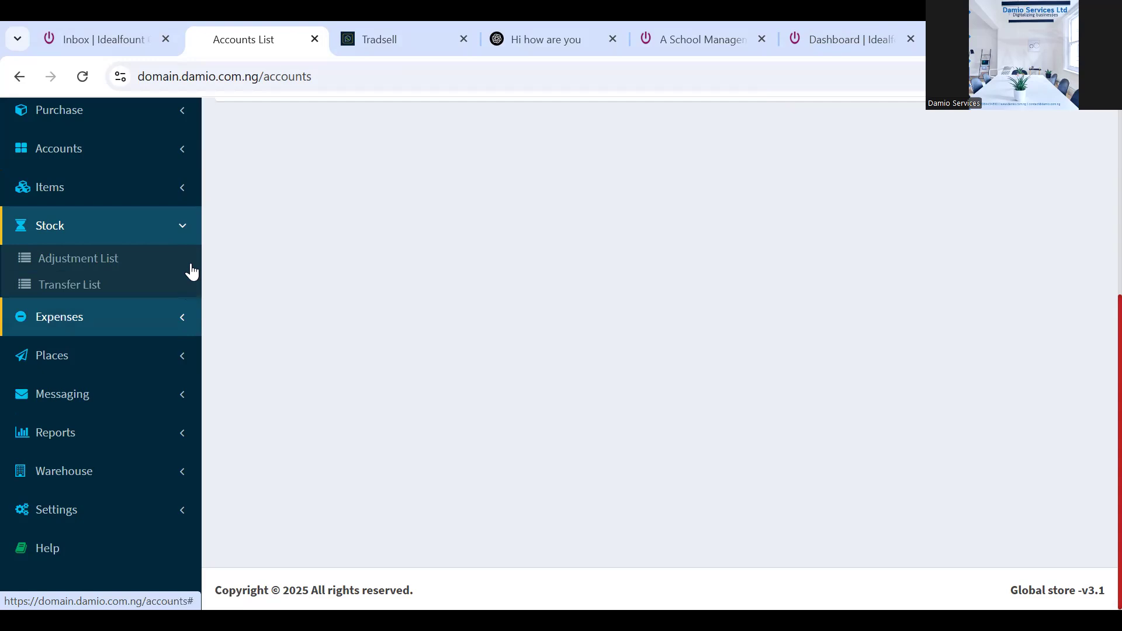
left_click(178, 239)
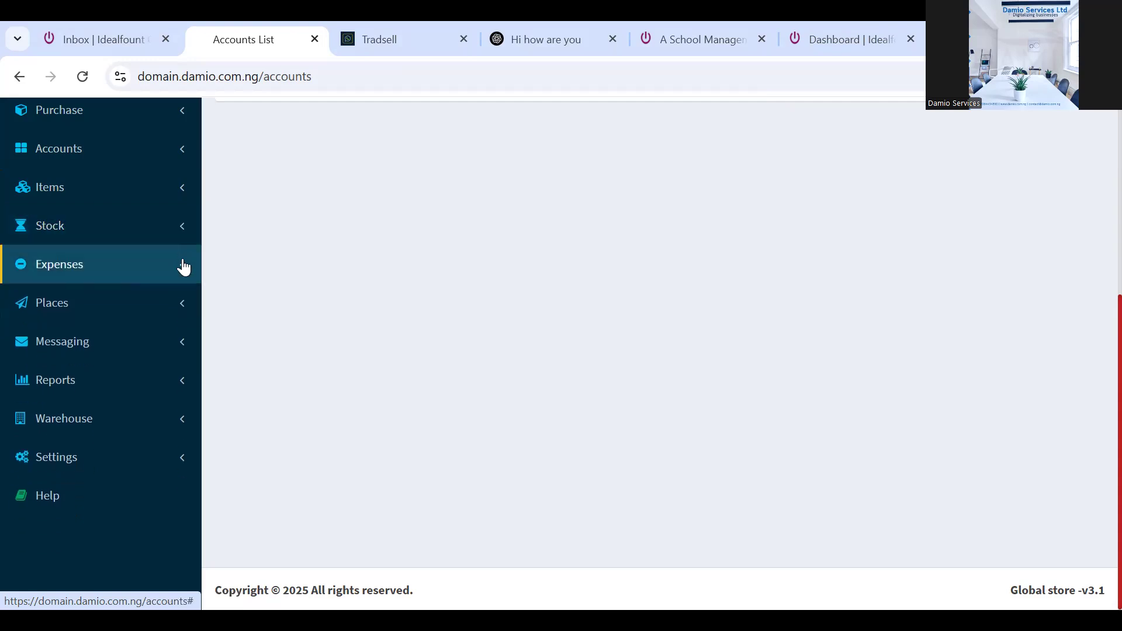
left_click(182, 267)
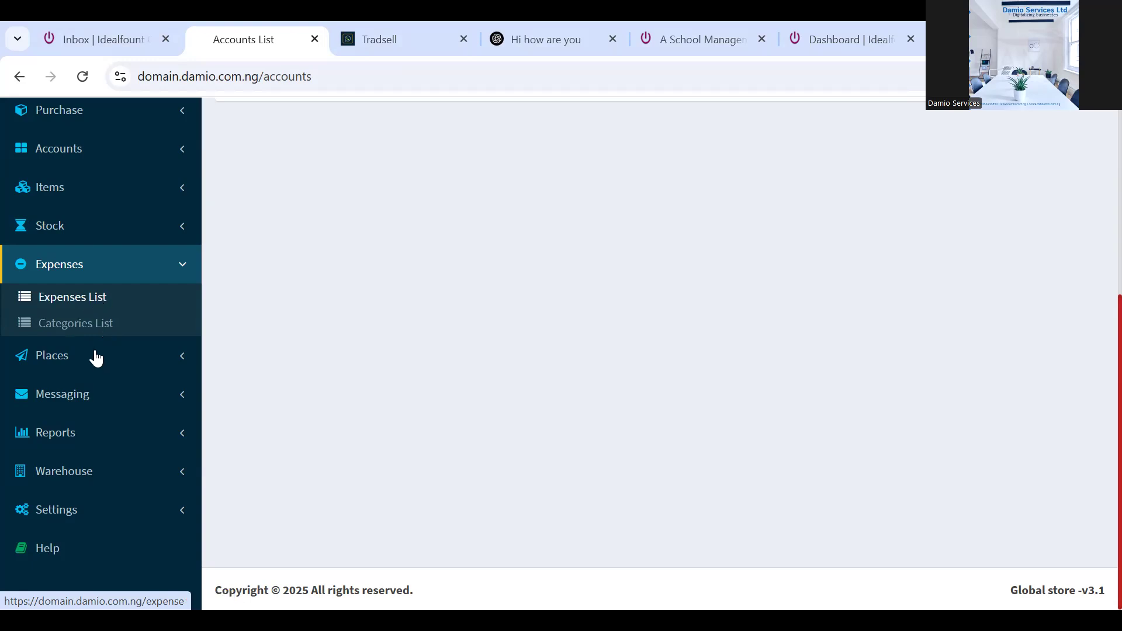
left_click(190, 267)
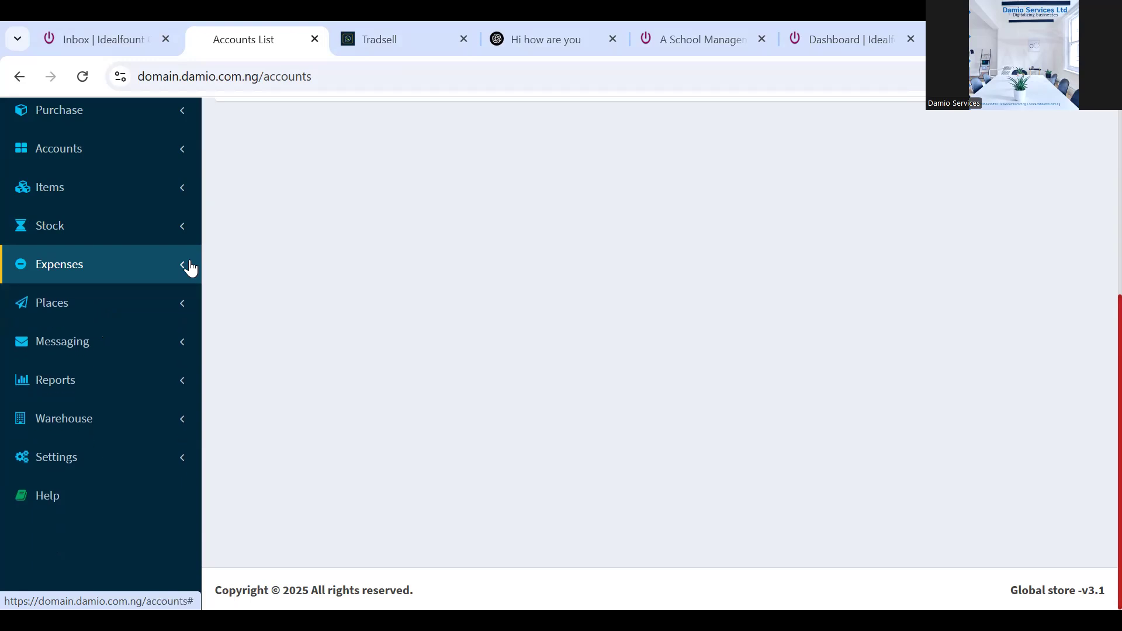
Glance at the Places lists, then expand the Messaging menu
left_click(156, 311)
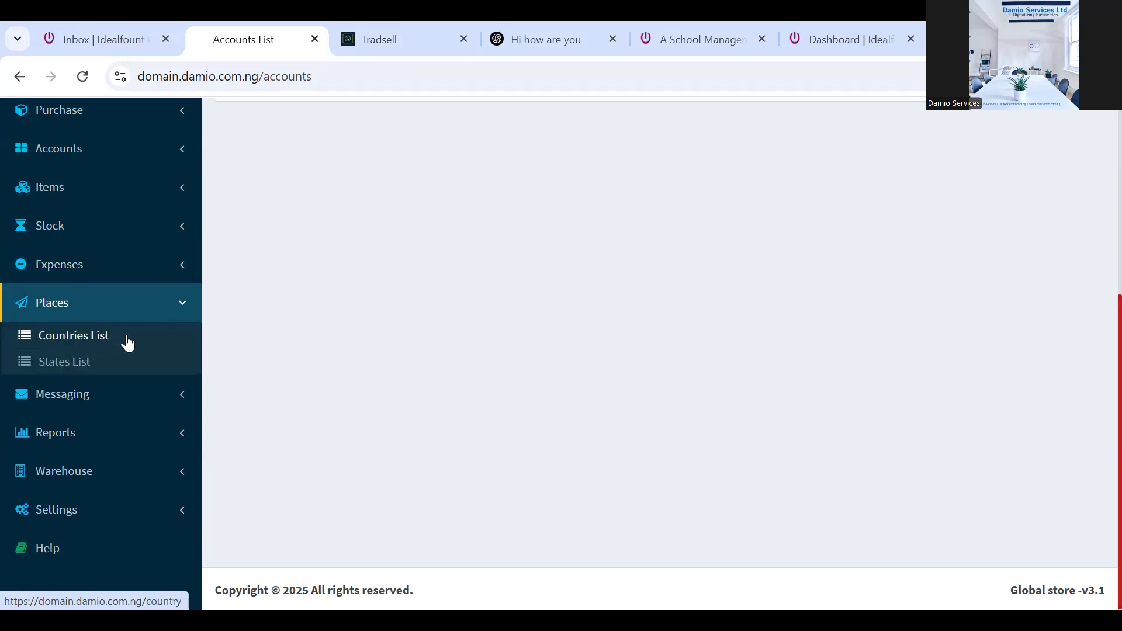
left_click(181, 306)
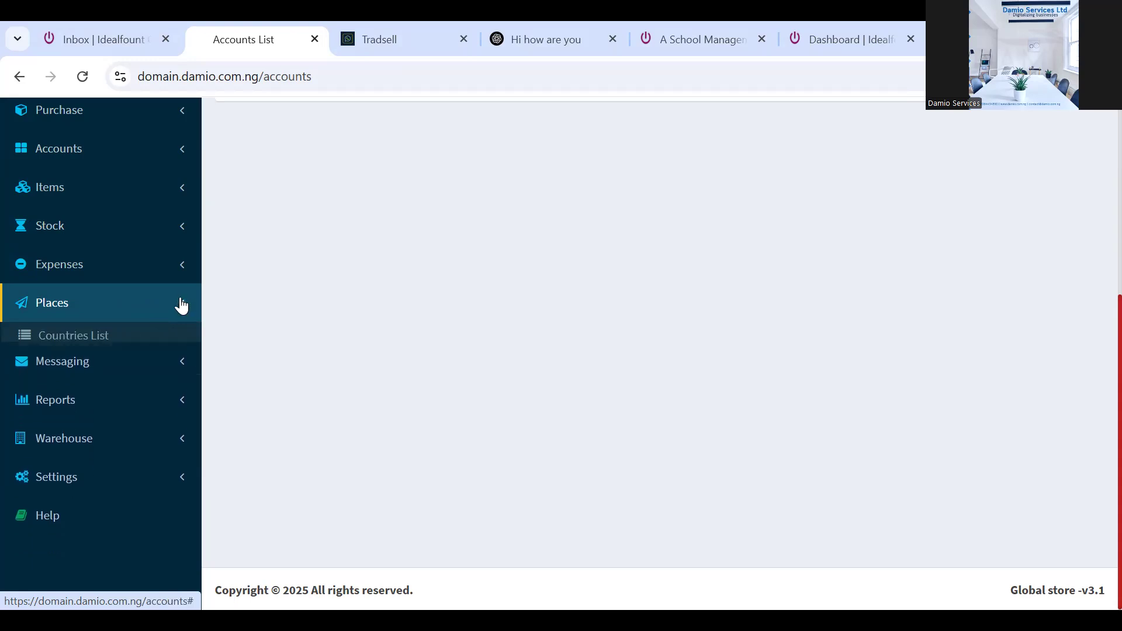
left_click(175, 350)
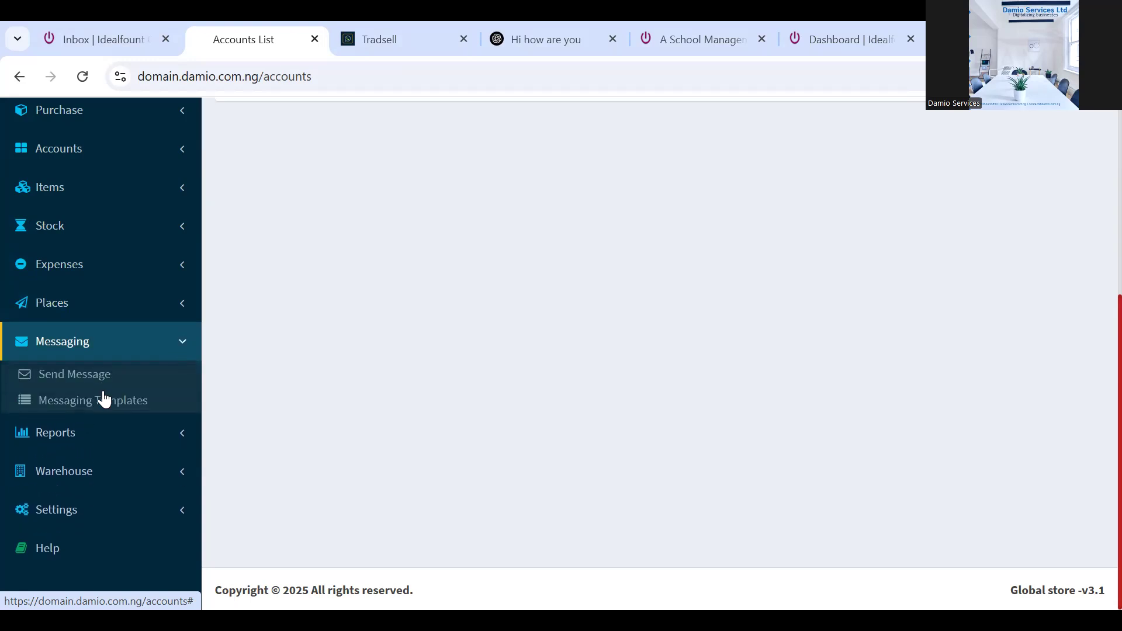
Open Messaging > Send Message and scroll down to its empty Mobile and Message fields
left_click(85, 384)
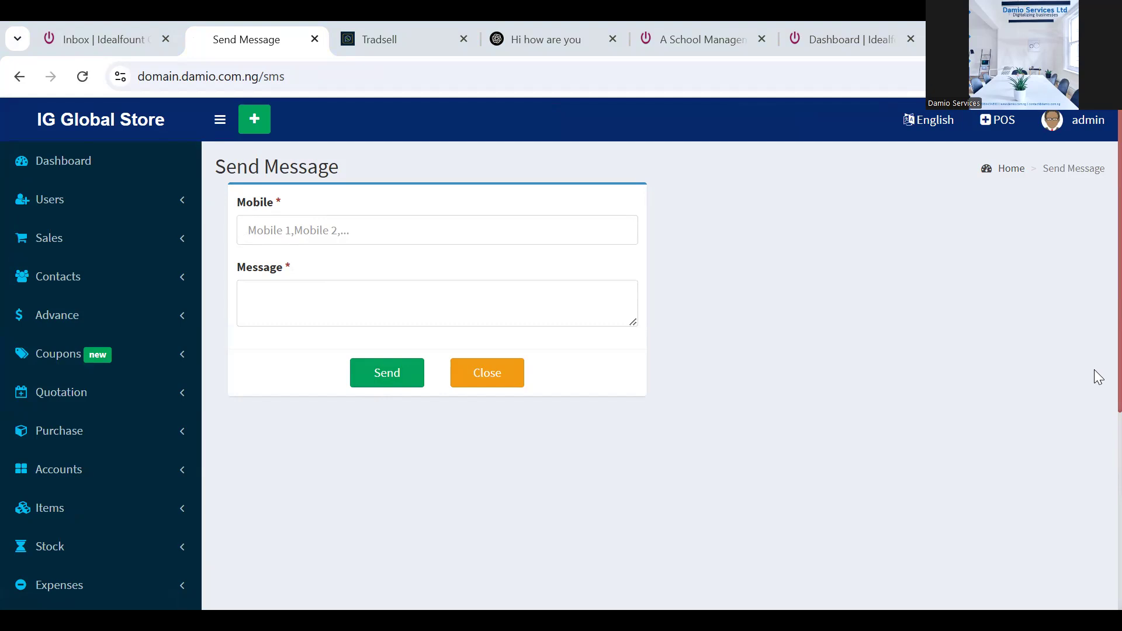
scroll(1096, 409, "down", 5)
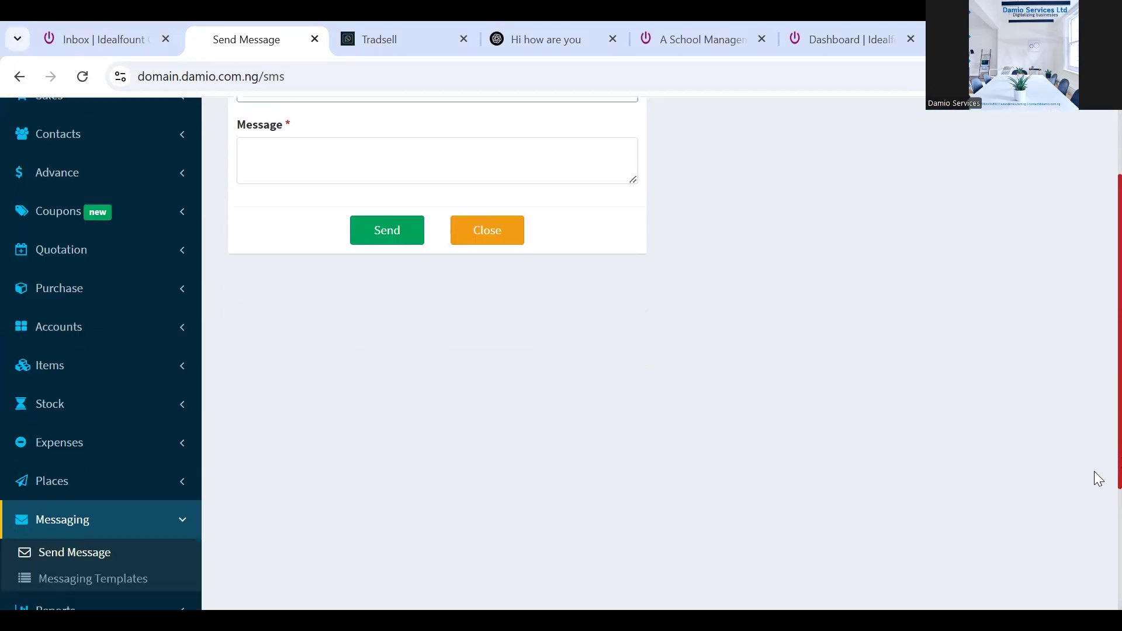
scroll(1095, 472, "down", 1)
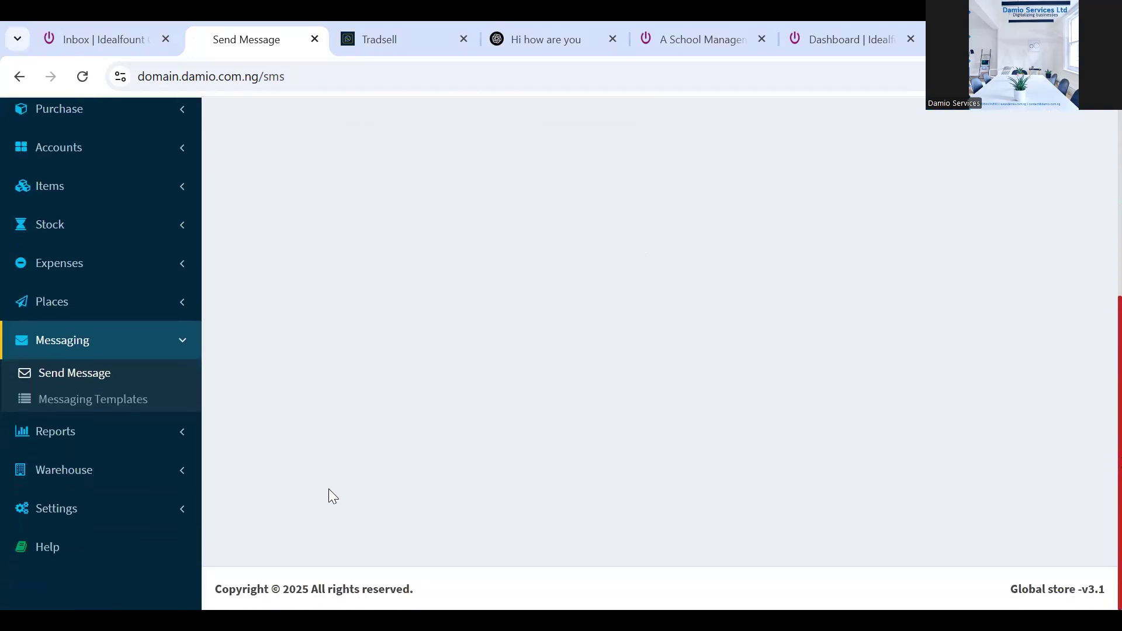
Fold Messaging, scroll through the Reports list, then expand the Warehouse menu
left_click(175, 339)
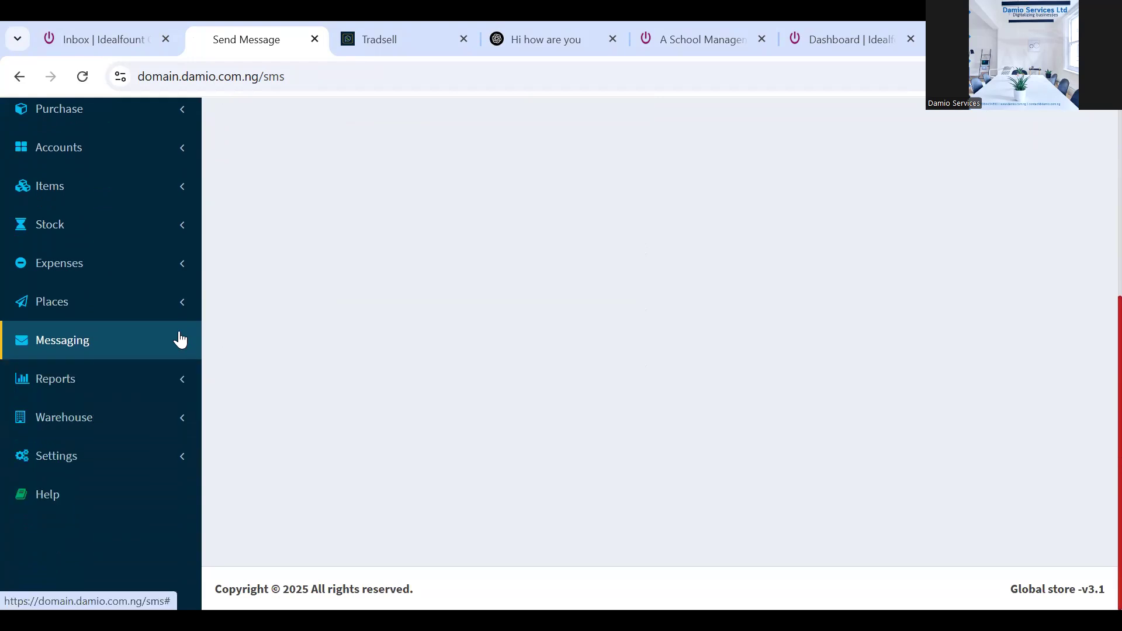
left_click(157, 386)
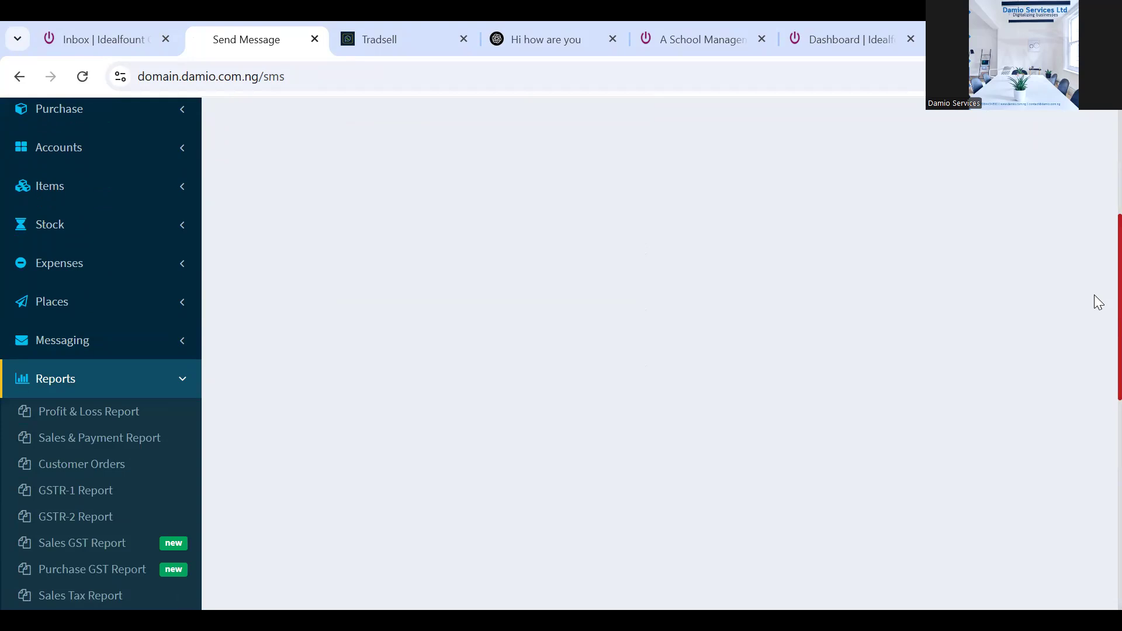
scroll(1094, 304, "down", 4)
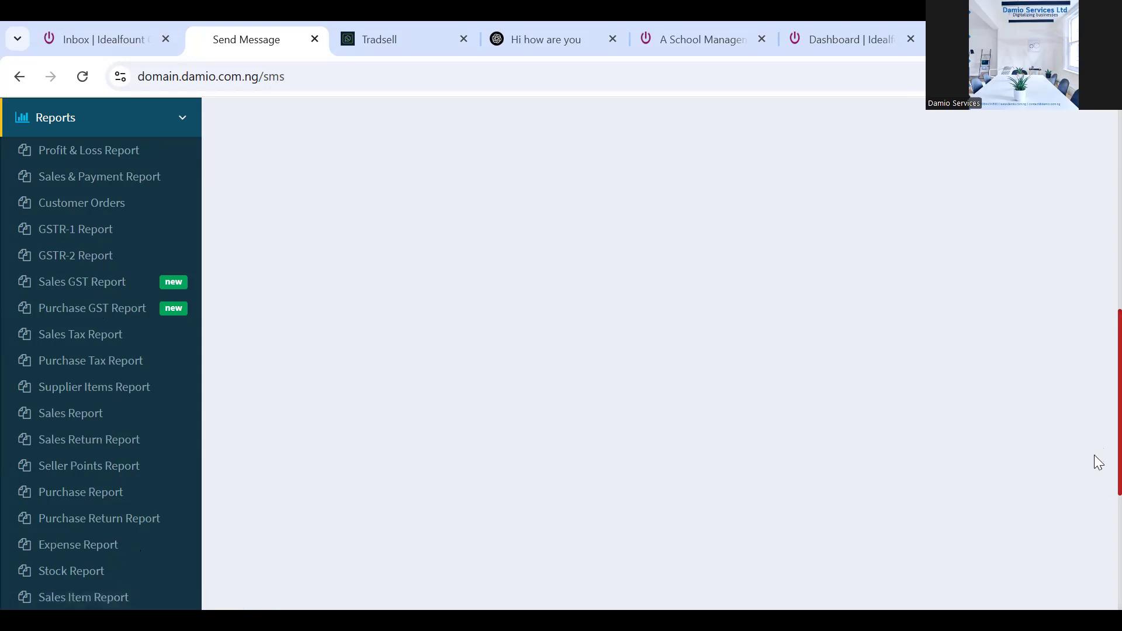
scroll(1094, 455, "down", 4)
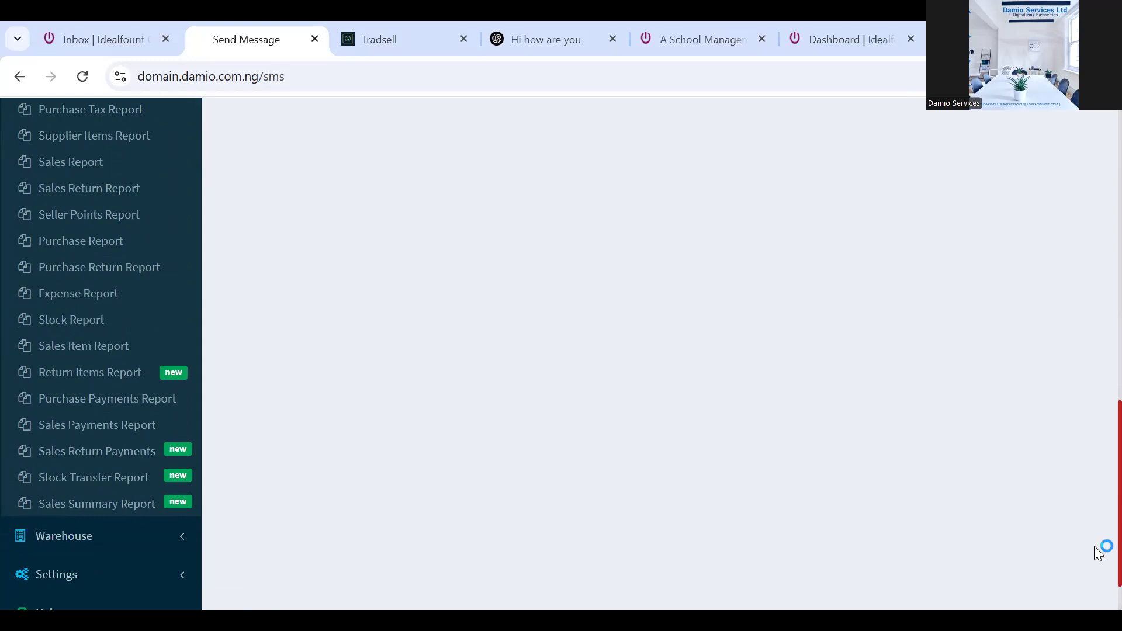
scroll(1094, 547, "down", 1)
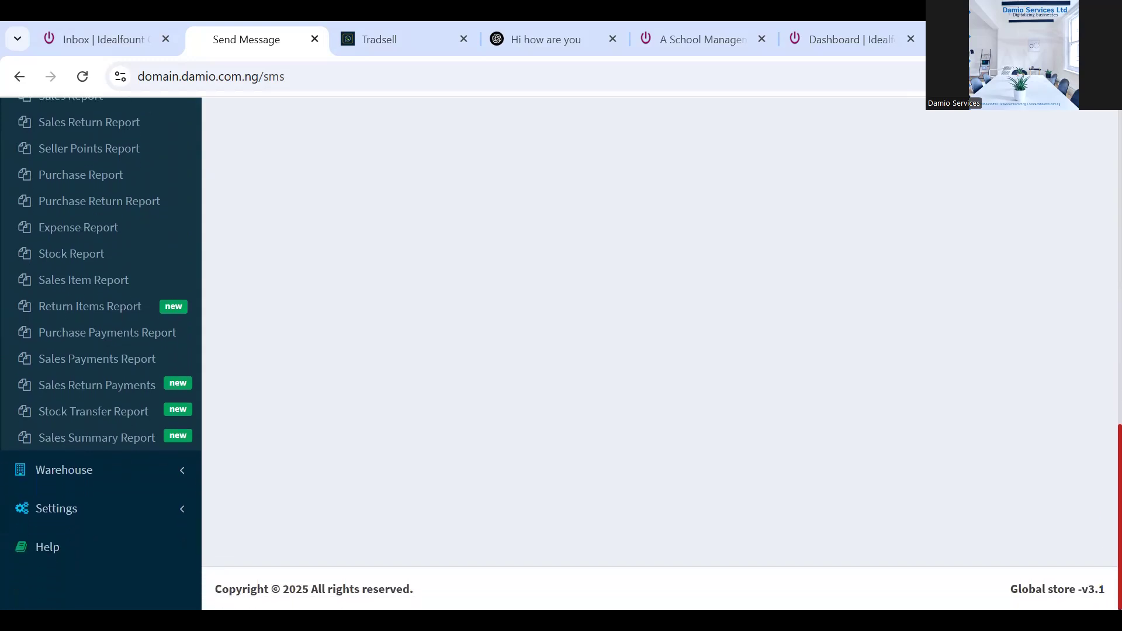
left_click(163, 479)
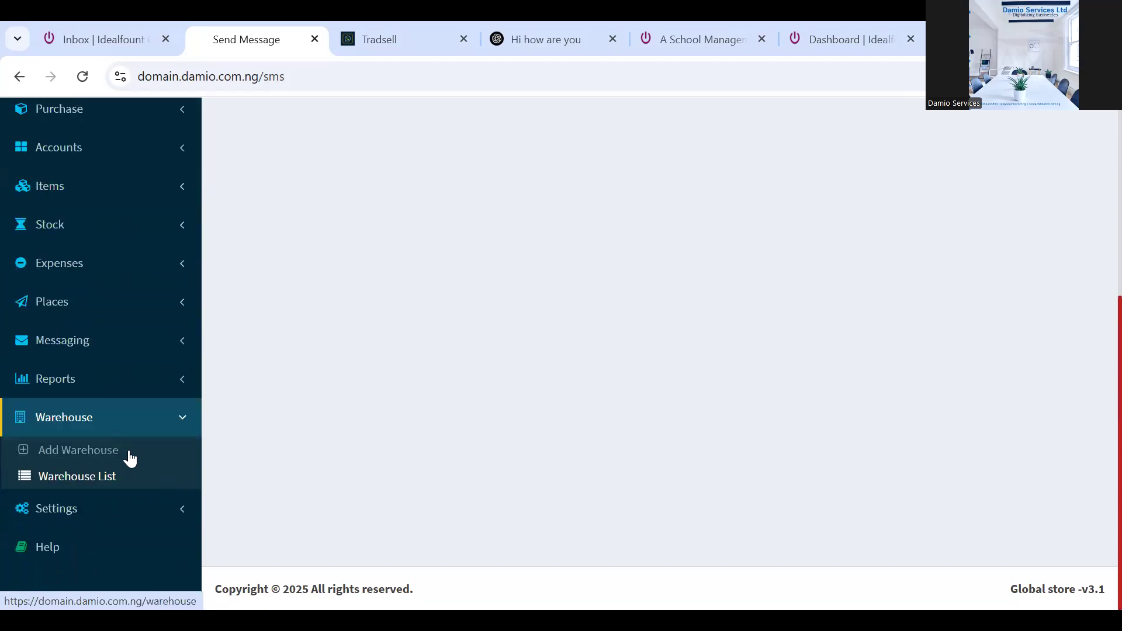
Open the Warehouse List showing System Warehouse and IG Global store with items and worth
left_click(86, 479)
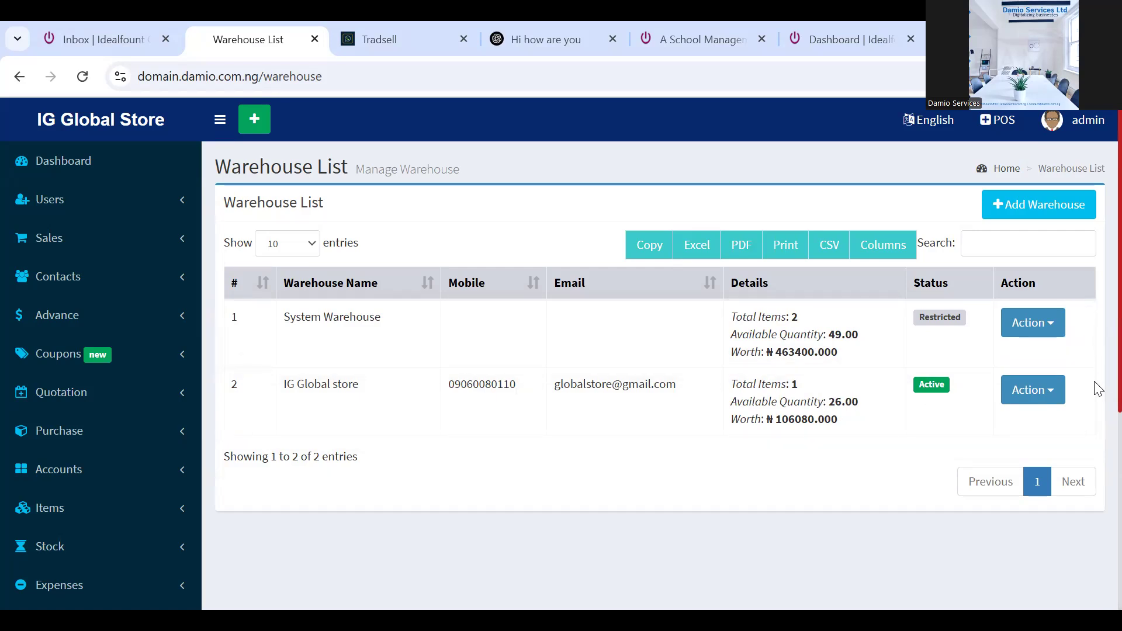
scroll(1096, 468, "down", 4)
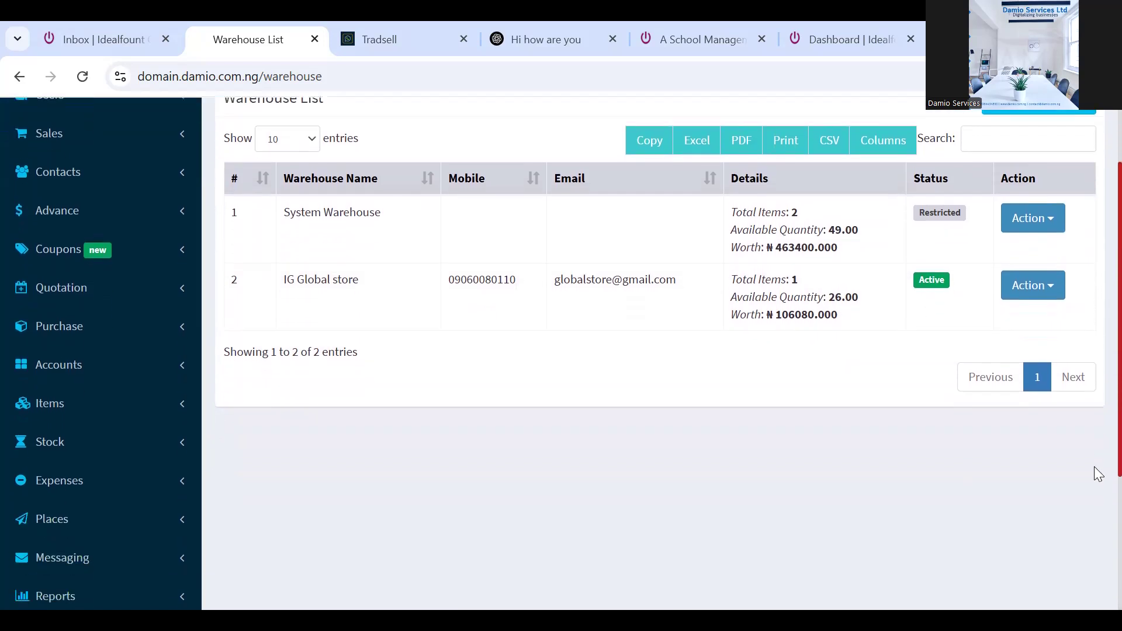
scroll(1094, 559, "down", 1)
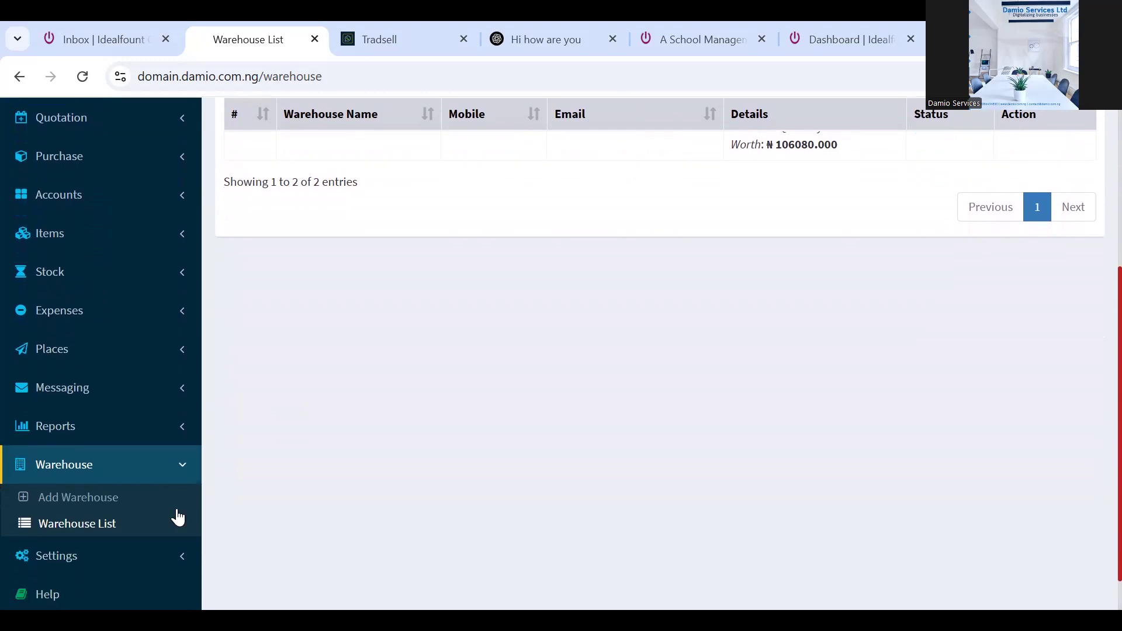
Fold Warehouse and expand Settings to show Store, Tax List and Database Backup
left_click(181, 467)
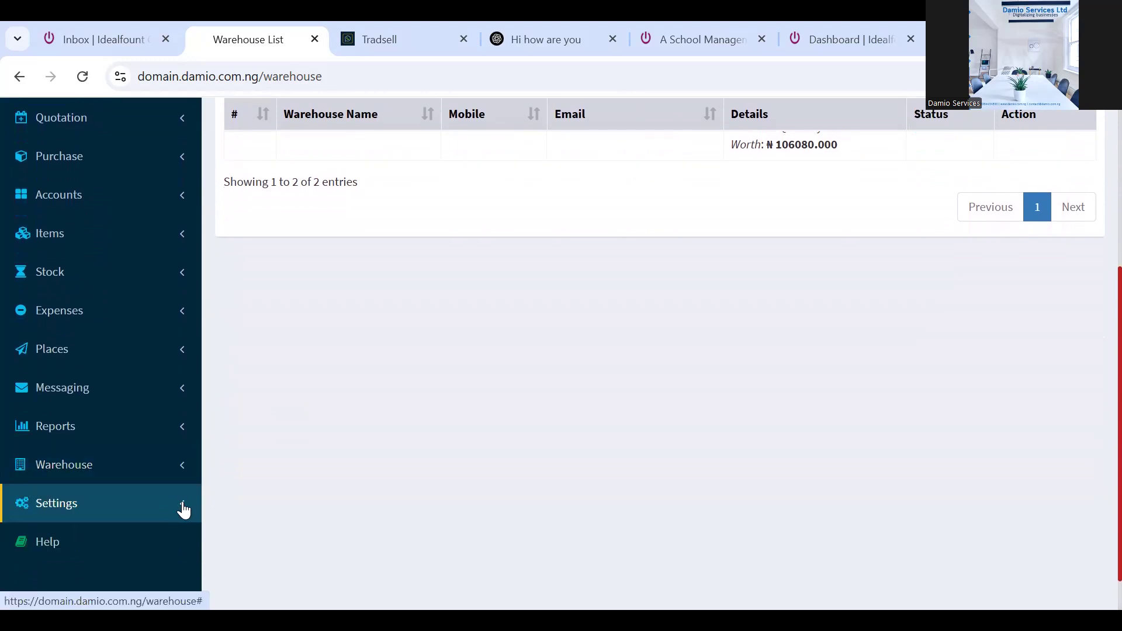
left_click(181, 508)
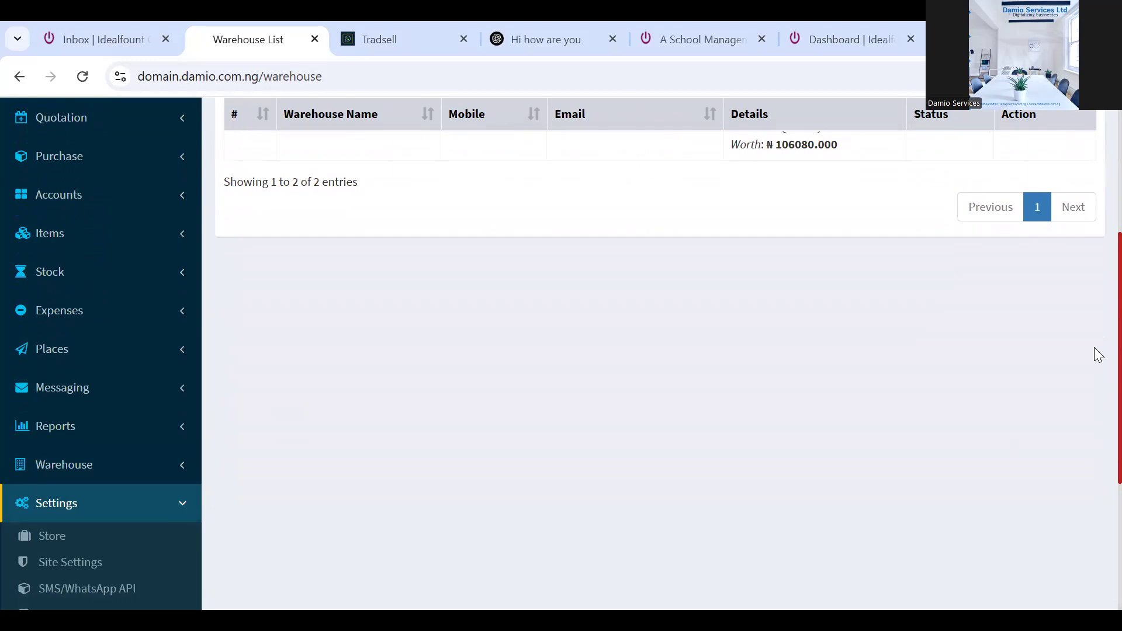
scroll(1097, 409, "down", 5)
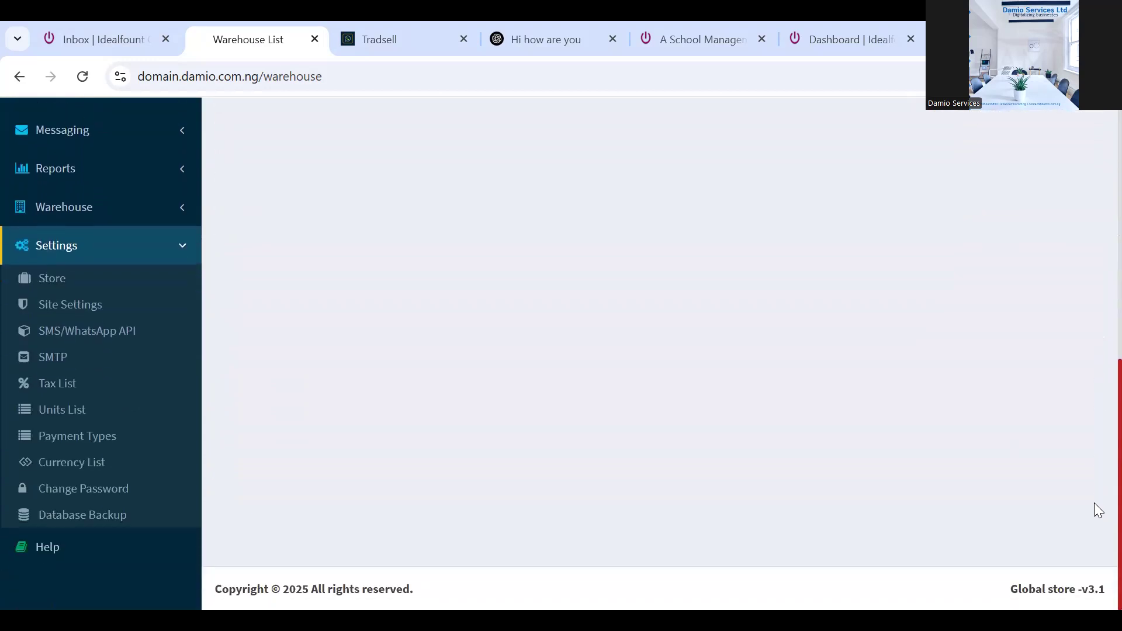
scroll(1094, 502, "up", 6)
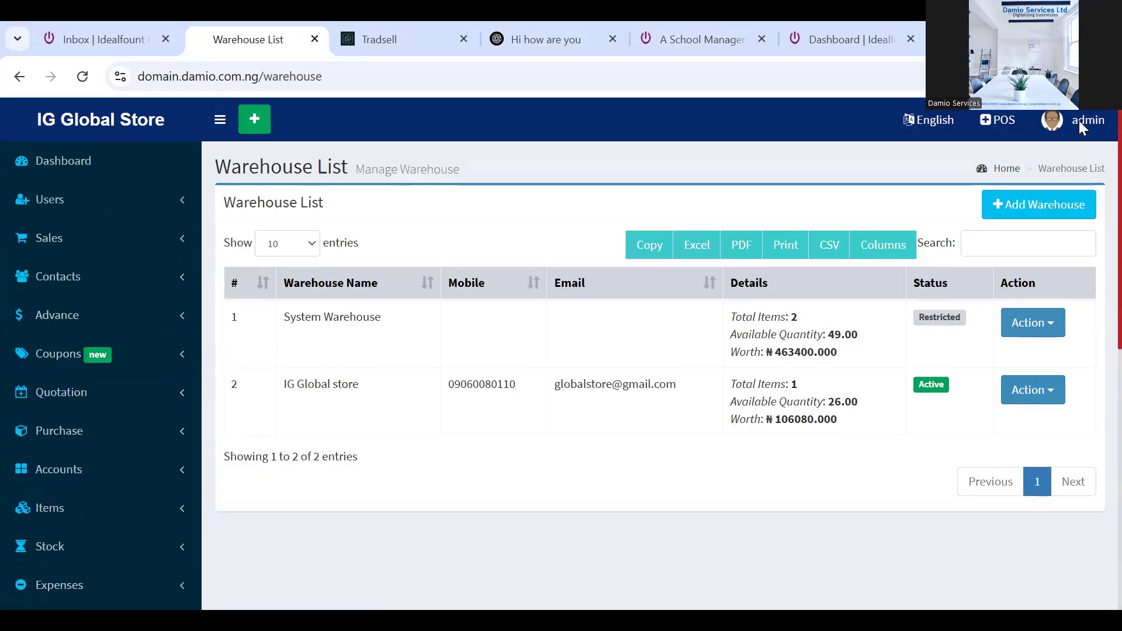